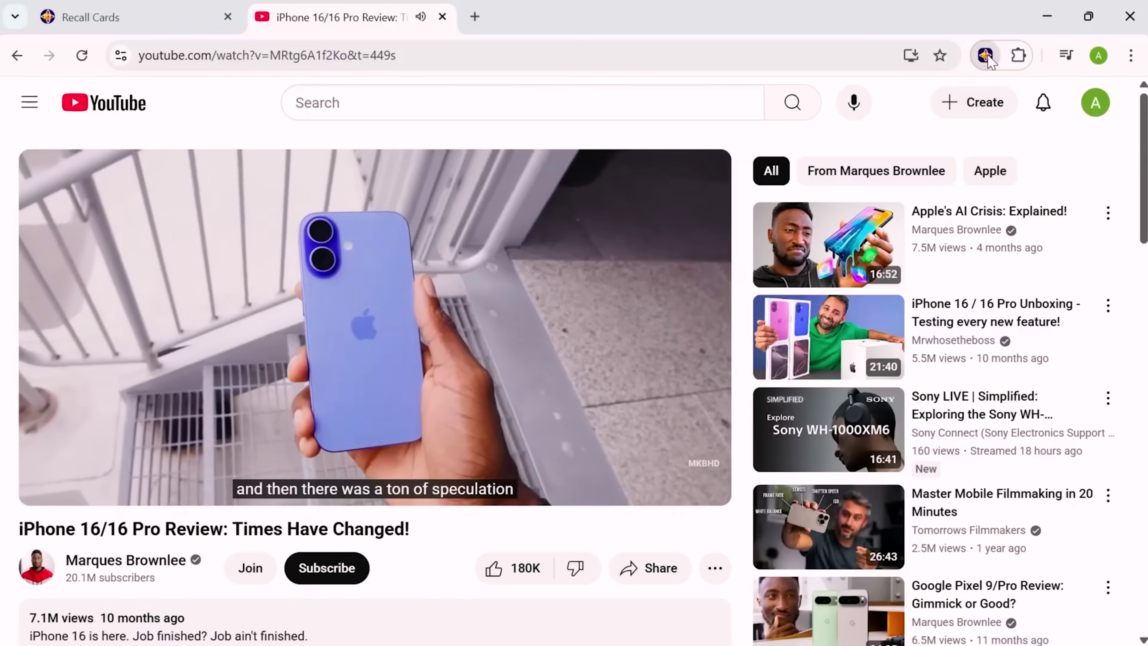
Show the Recall notebook summary of the iPhone 16/16 Pro review beside the video and scroll through it.
left_click(985, 56)
scroll(953, 382, "down", 3)
scroll(953, 381, "down", 4)
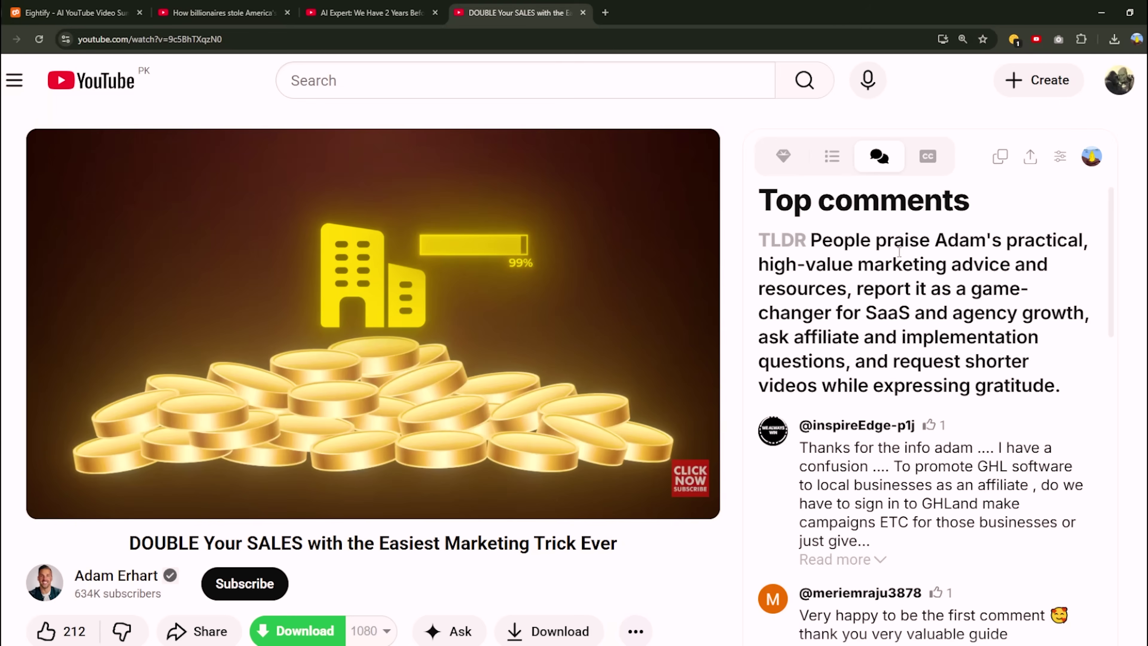
scroll(901, 256, "down", 2)
scroll(900, 257, "down", 4)
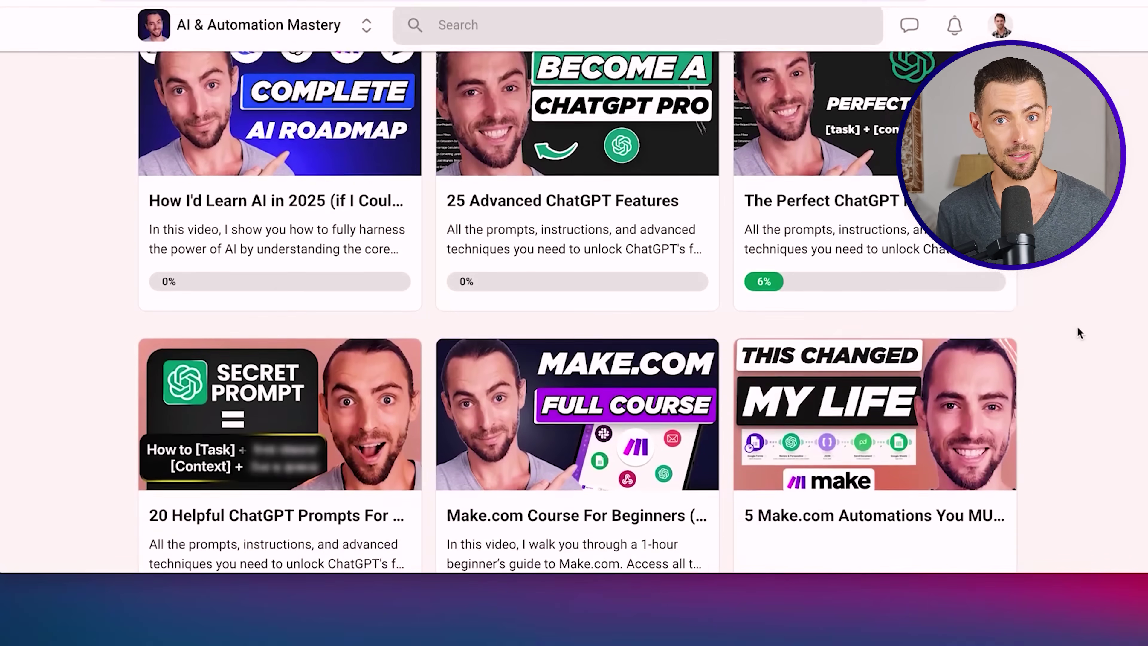
Scroll past the AI & Automation Mastery course grid to the community feed's pinned 'Start here!' post.
scroll(1078, 332, "down", 9)
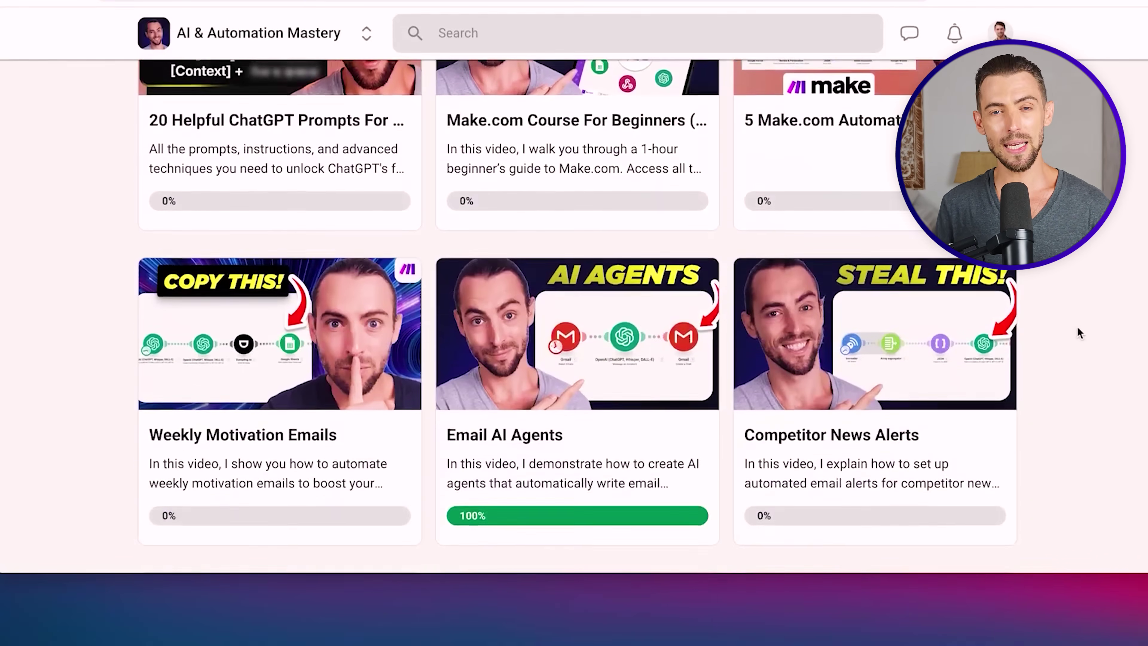
scroll(1077, 333, "down", 4)
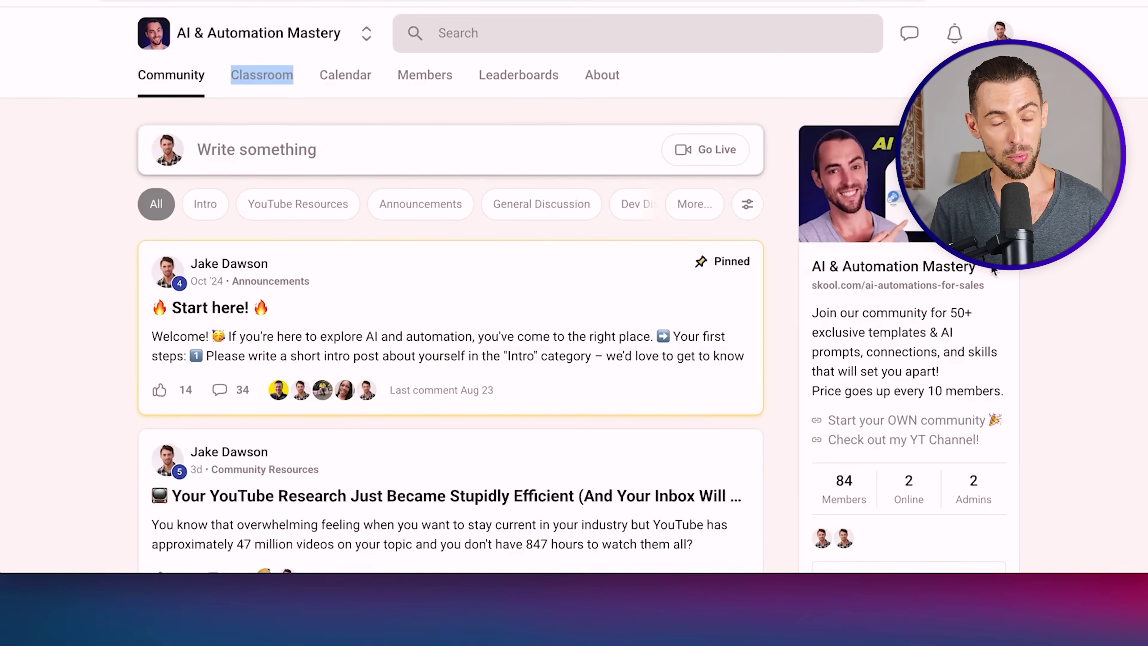
scroll(1053, 271, "down", 6)
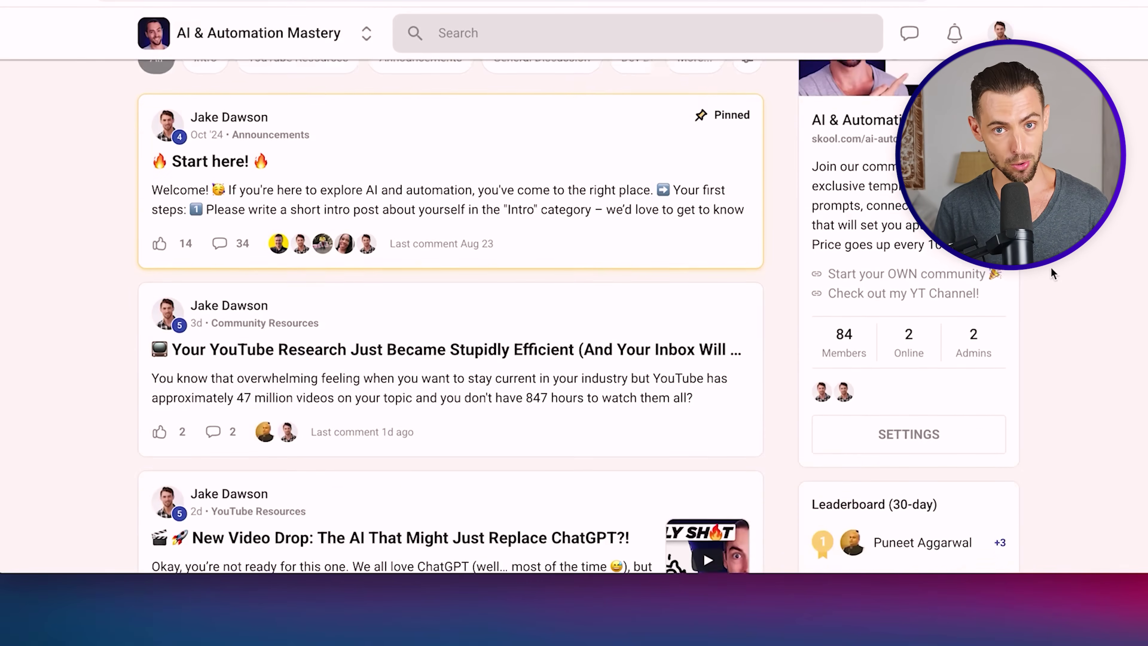
scroll(1050, 270, "down", 5)
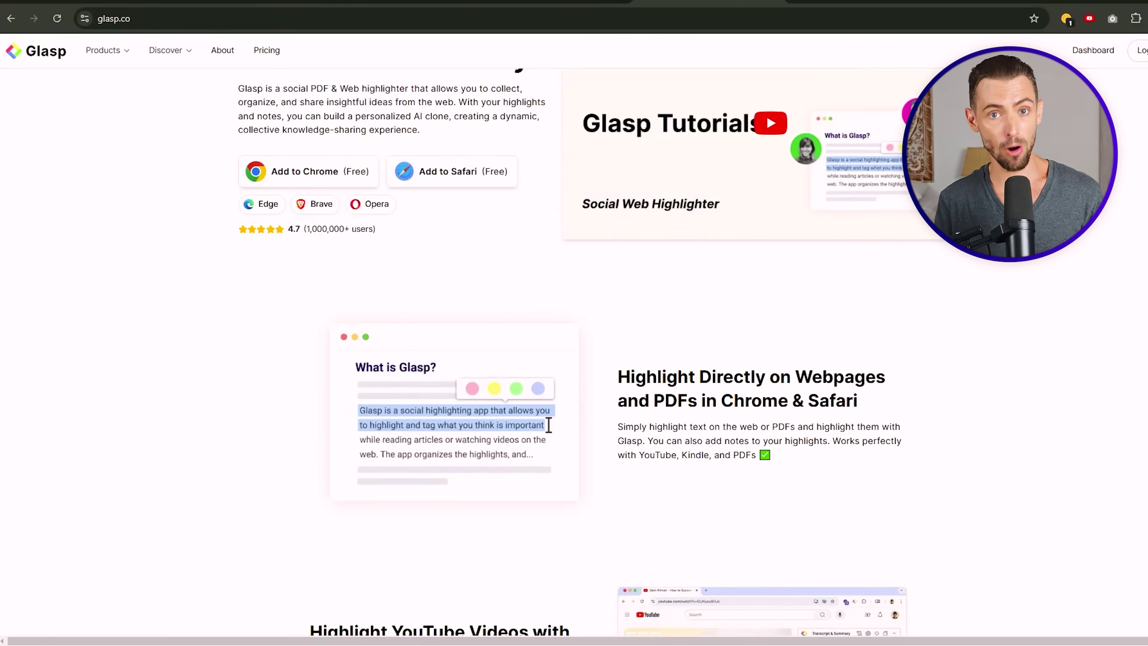
scroll(574, 353, "down", 10)
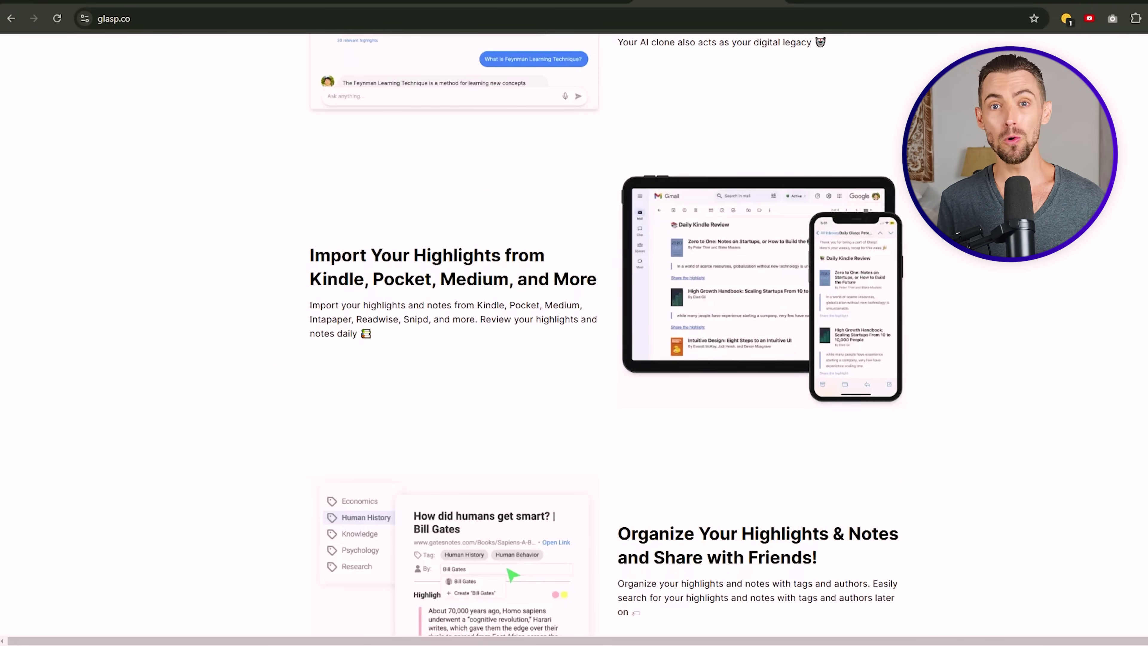
scroll(574, 352, "down", 16)
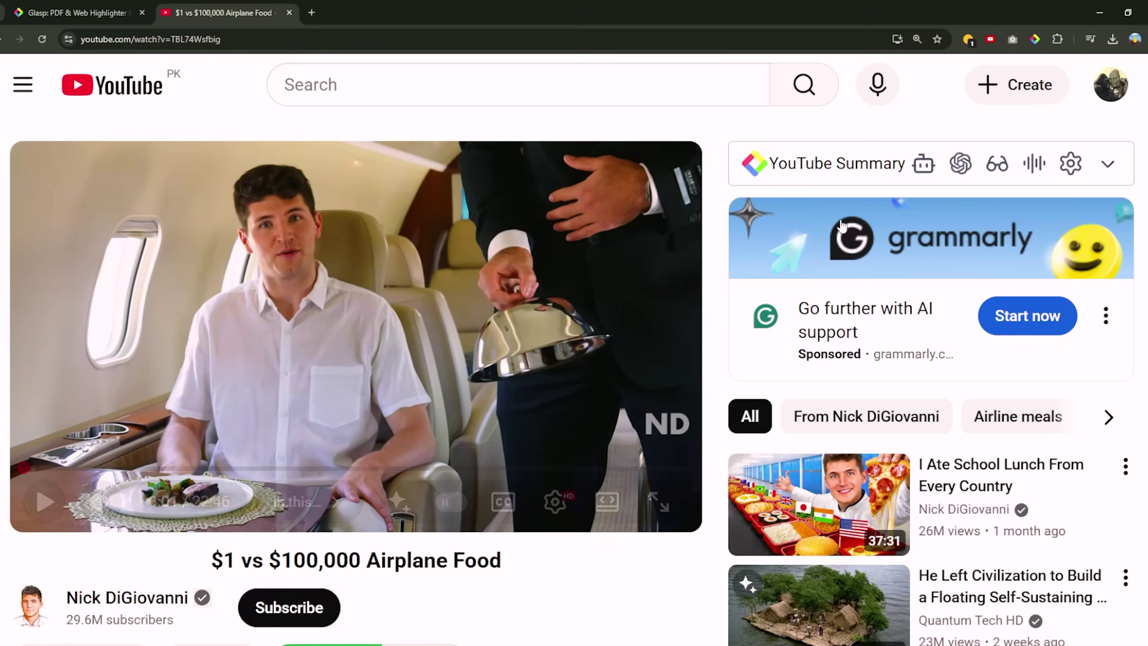
Expand Glasp's transcript for the $1 vs $100,000 Airplane Food video and scroll through it.
left_click(1103, 173)
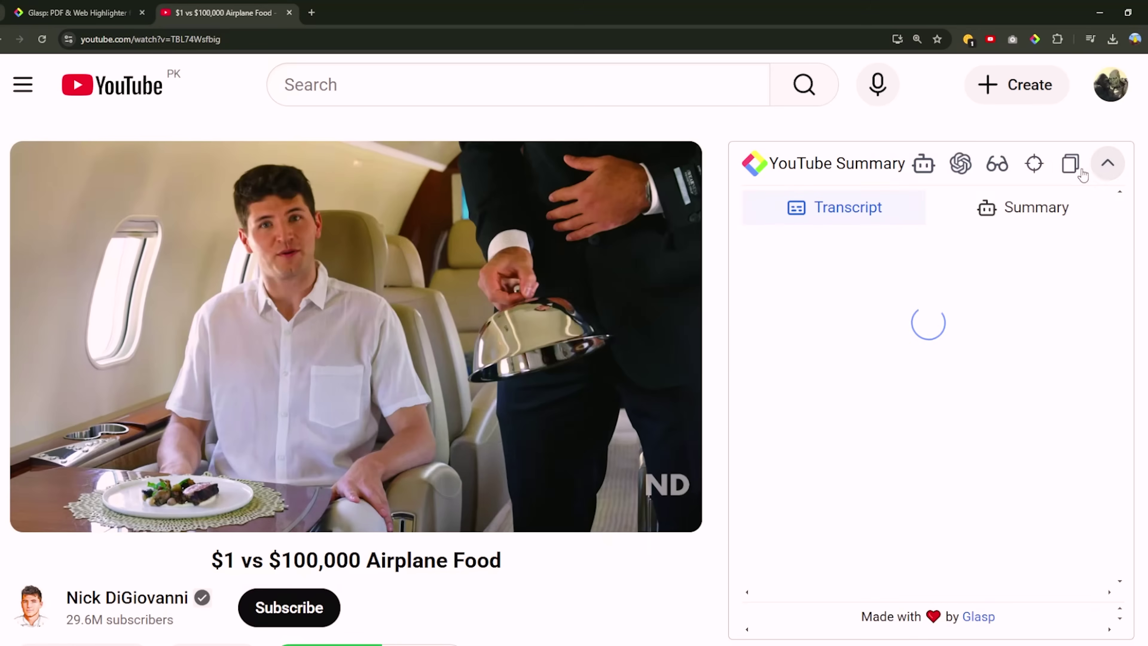
mouse_move(960, 163)
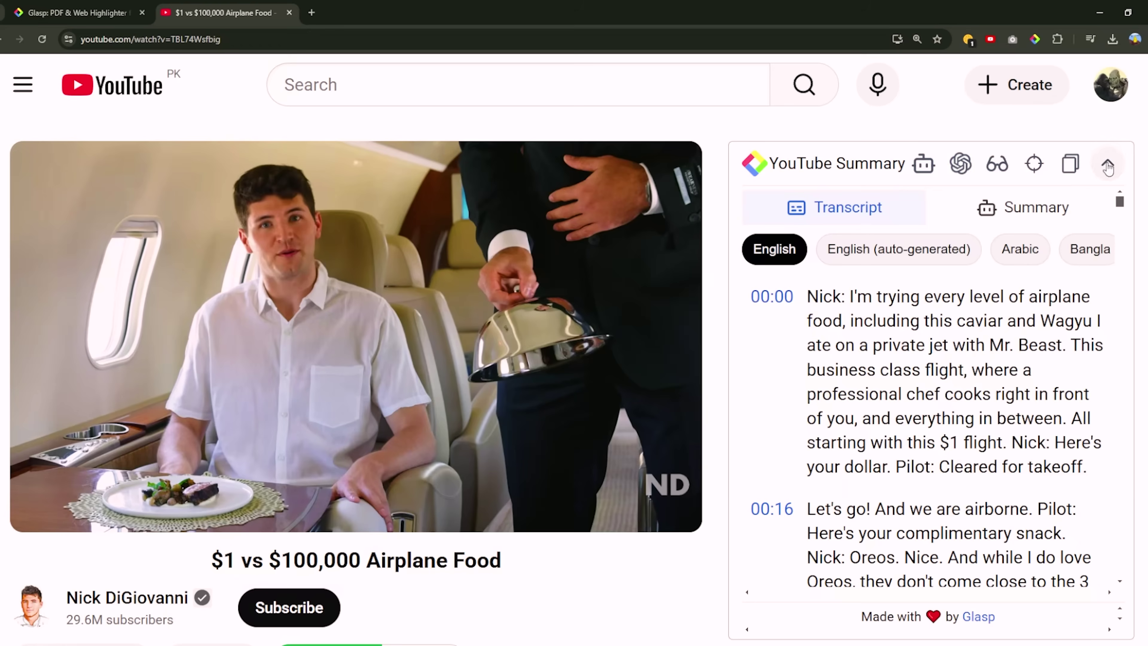
scroll(965, 349, "down", 20)
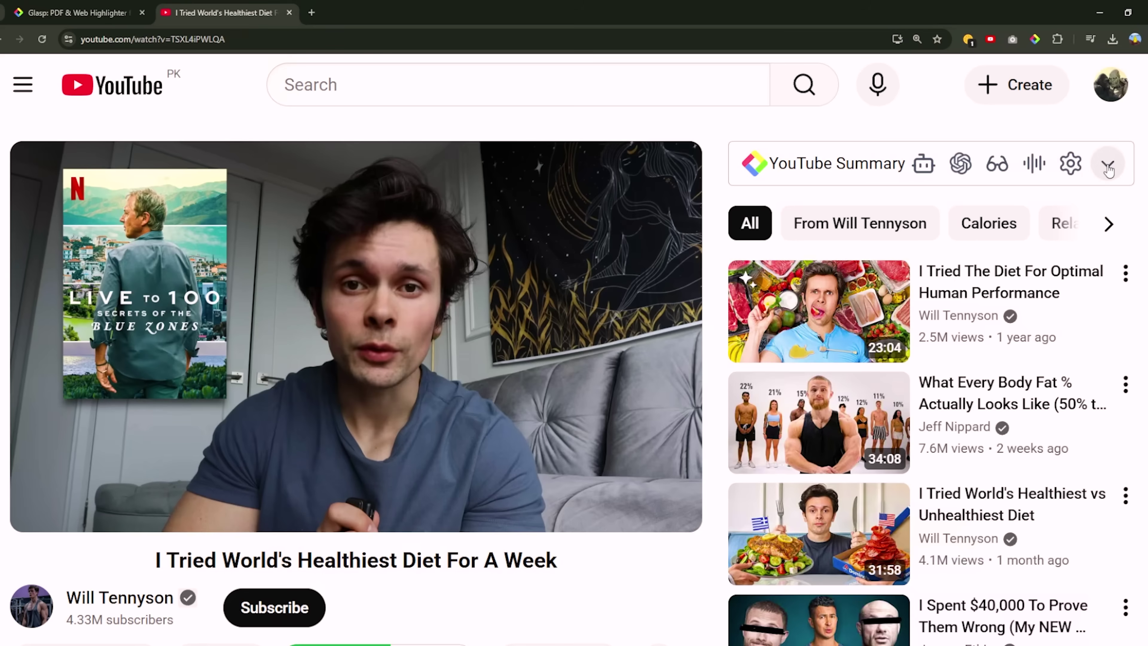
Expand Glasp's transcript for the Healthiest Diet video and scroll through it.
left_click(1109, 166)
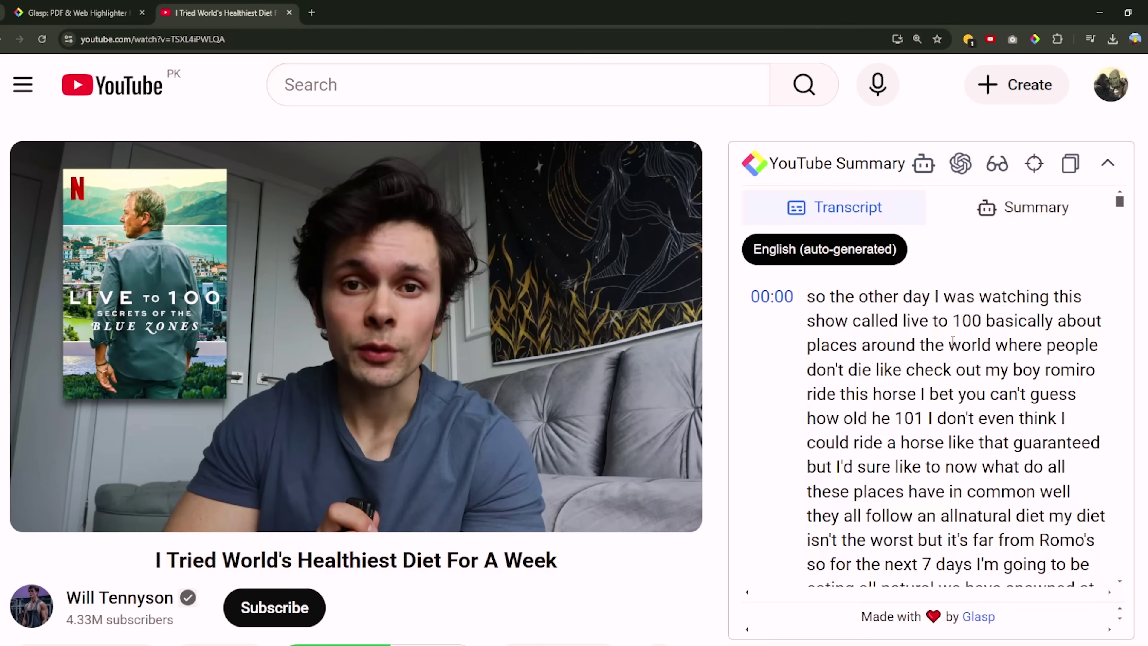
scroll(952, 340, "down", 20)
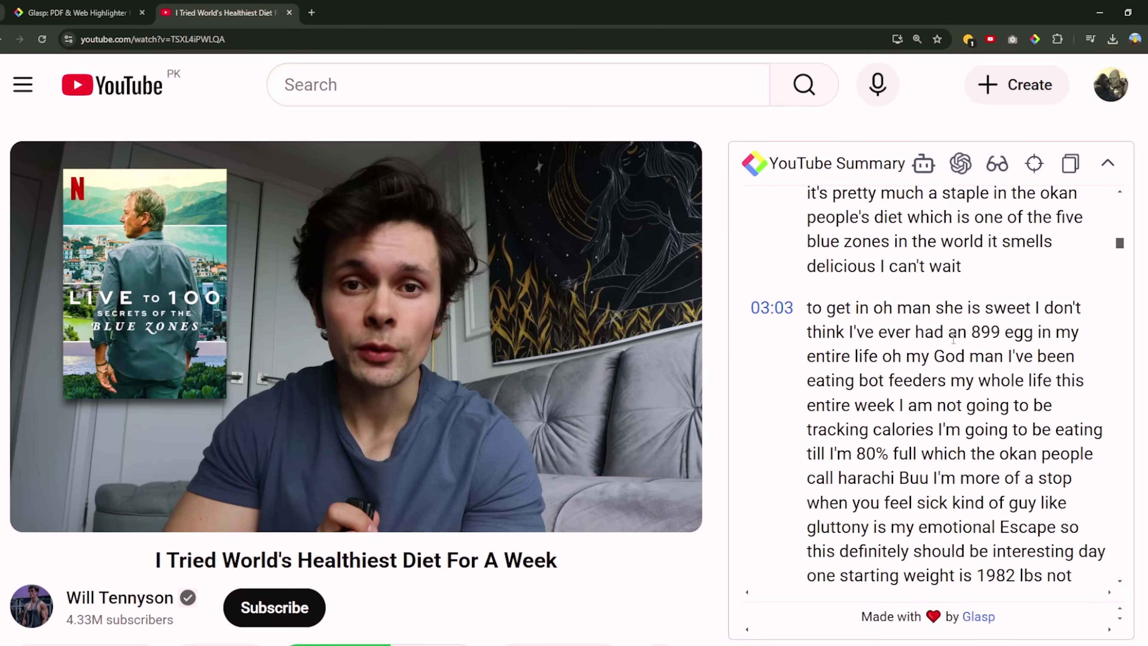
scroll(953, 340, "down", 20)
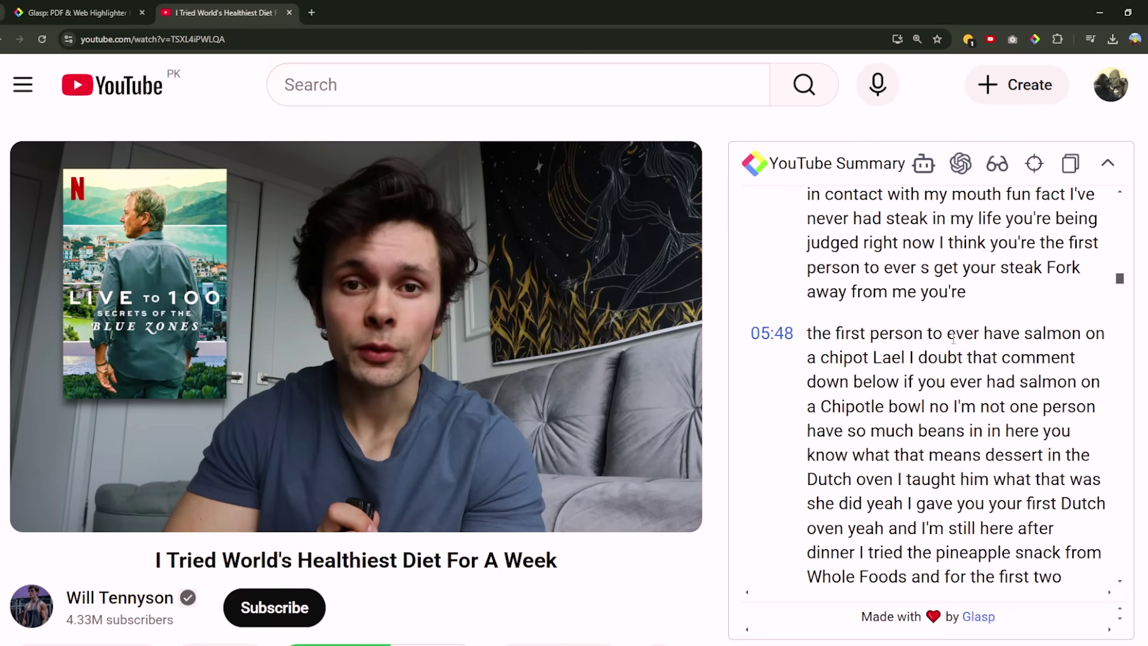
scroll(953, 340, "down", 20)
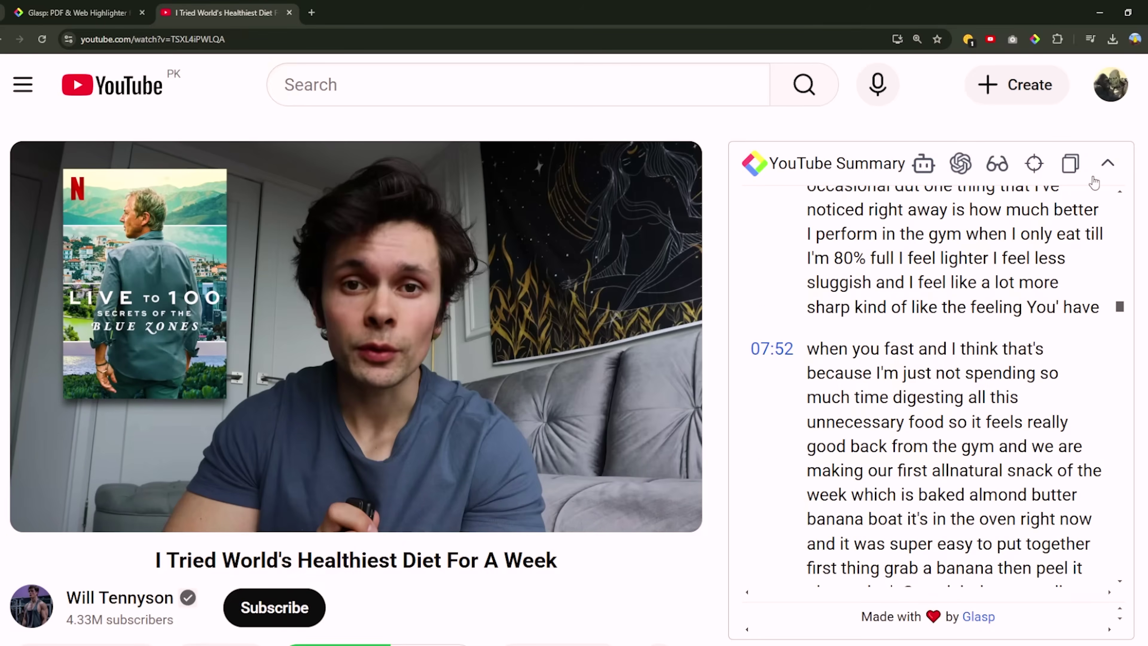
Fold the transcript away, dismiss the summarizing-model list, and bring the transcript back.
left_click(1111, 164)
mouse_move(961, 163)
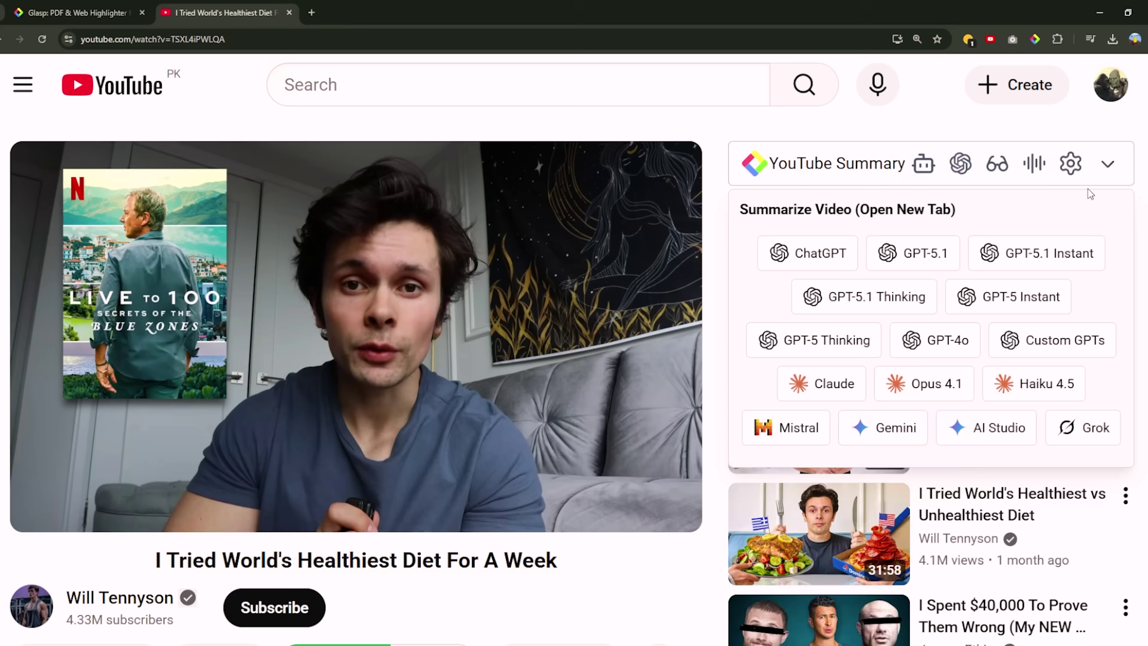
left_click(1108, 165)
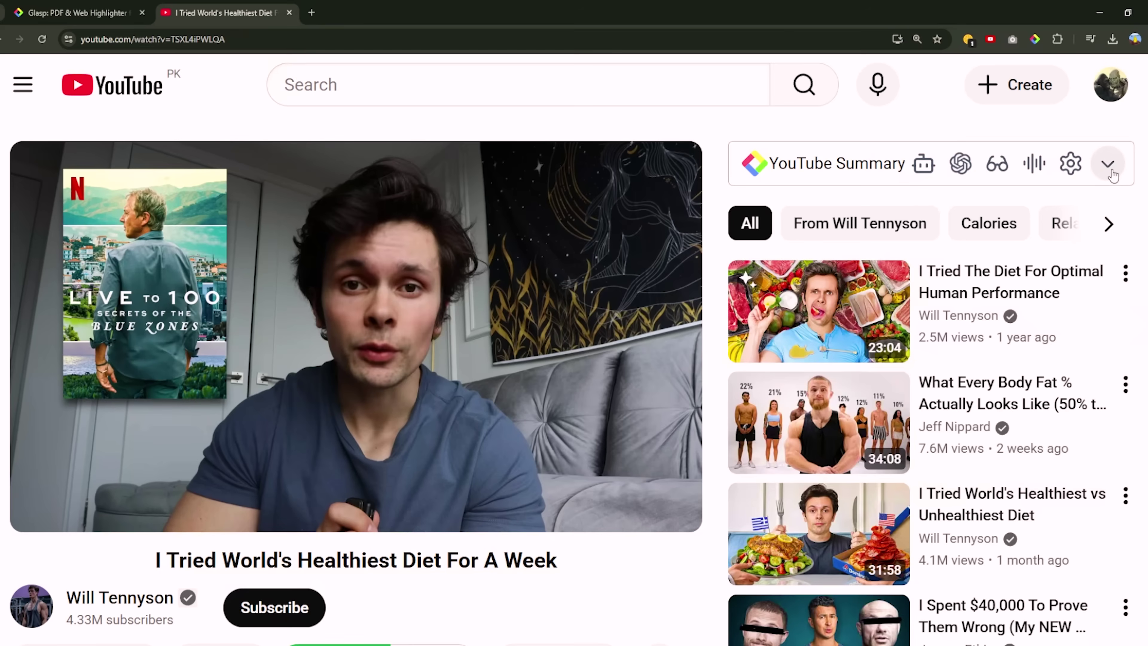
left_click(1111, 172)
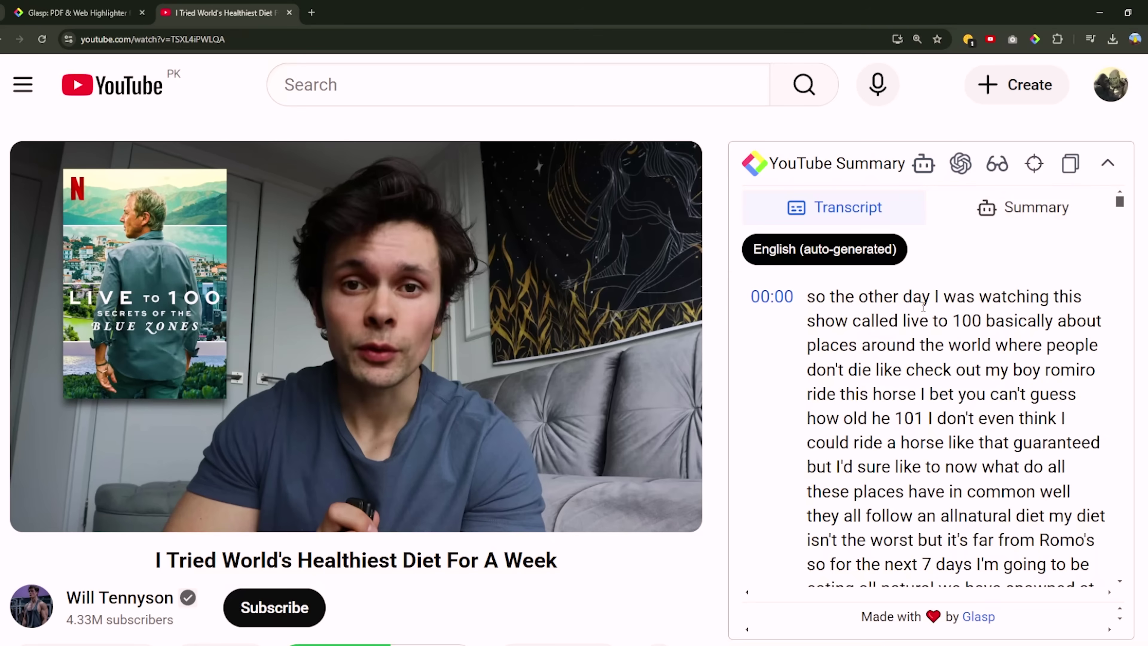
Seek the video from the transcript: first the grocery-store passage near 01:30, then 05:48.
scroll(920, 312, "down", 6)
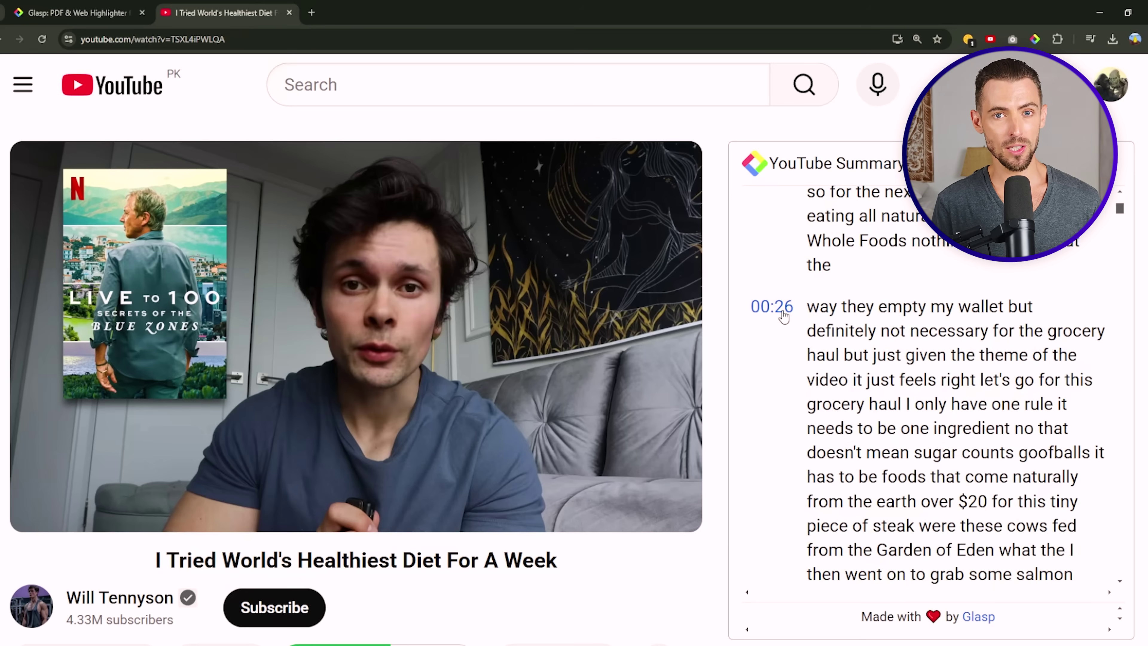
scroll(783, 316, "down", 8)
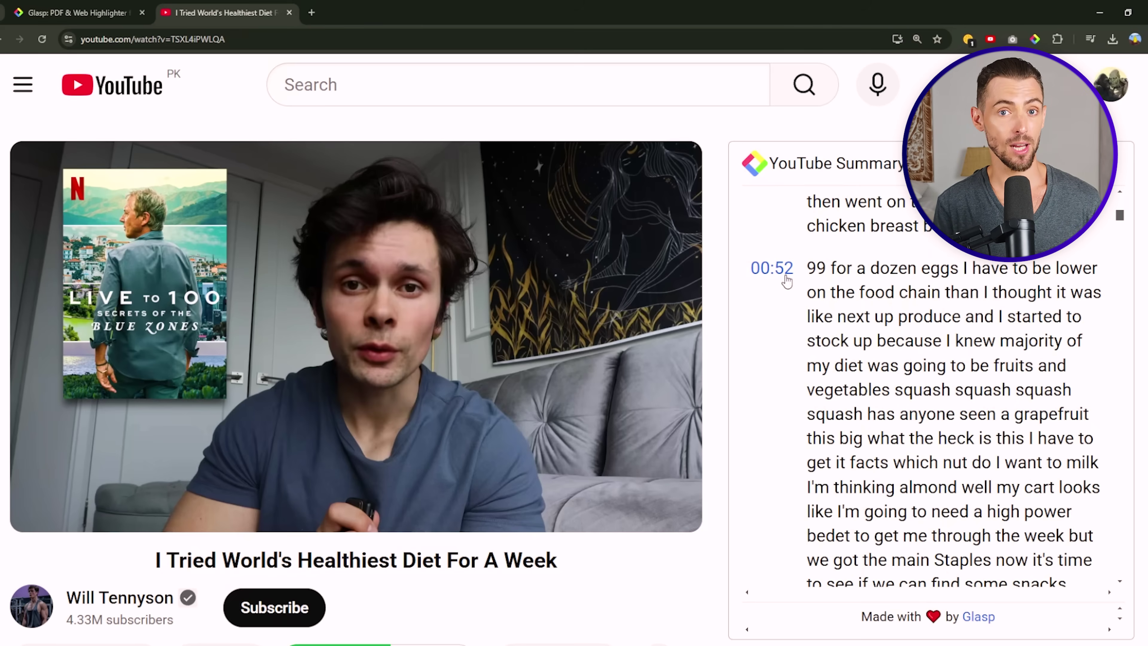
scroll(784, 276, "down", 5)
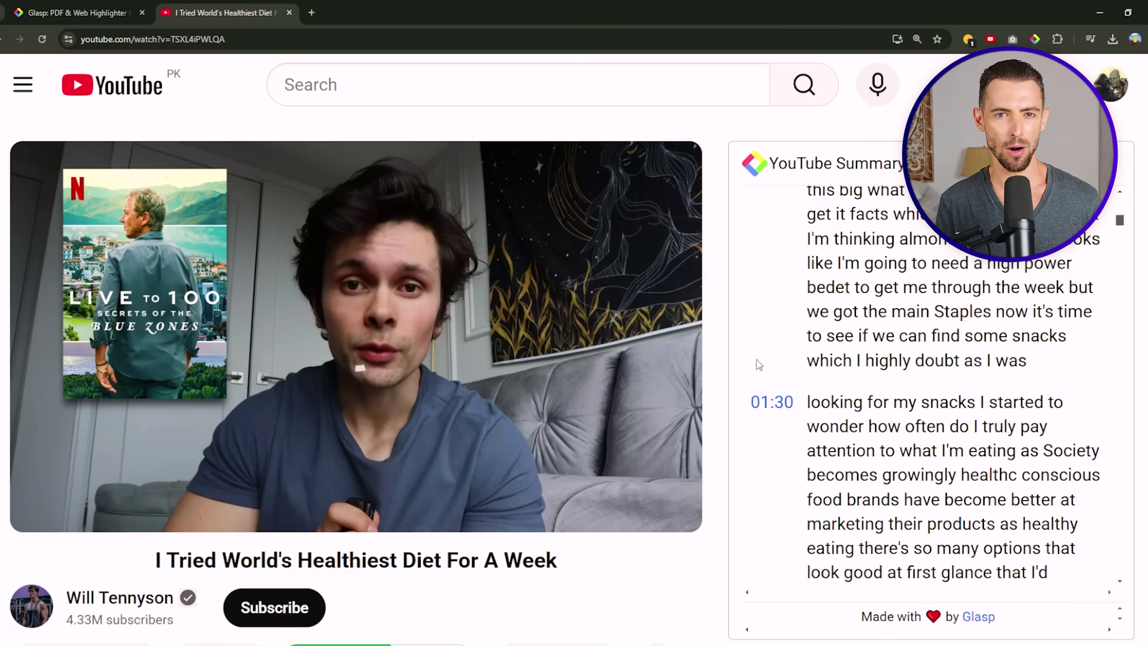
left_click(772, 402)
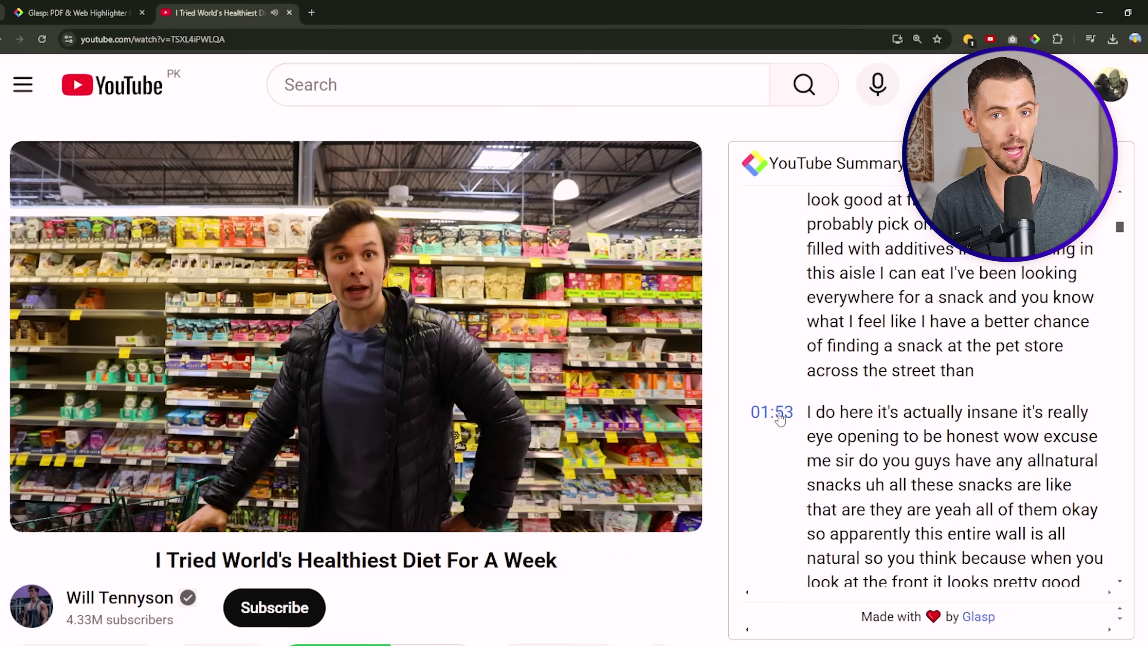
scroll(767, 398, "down", 5)
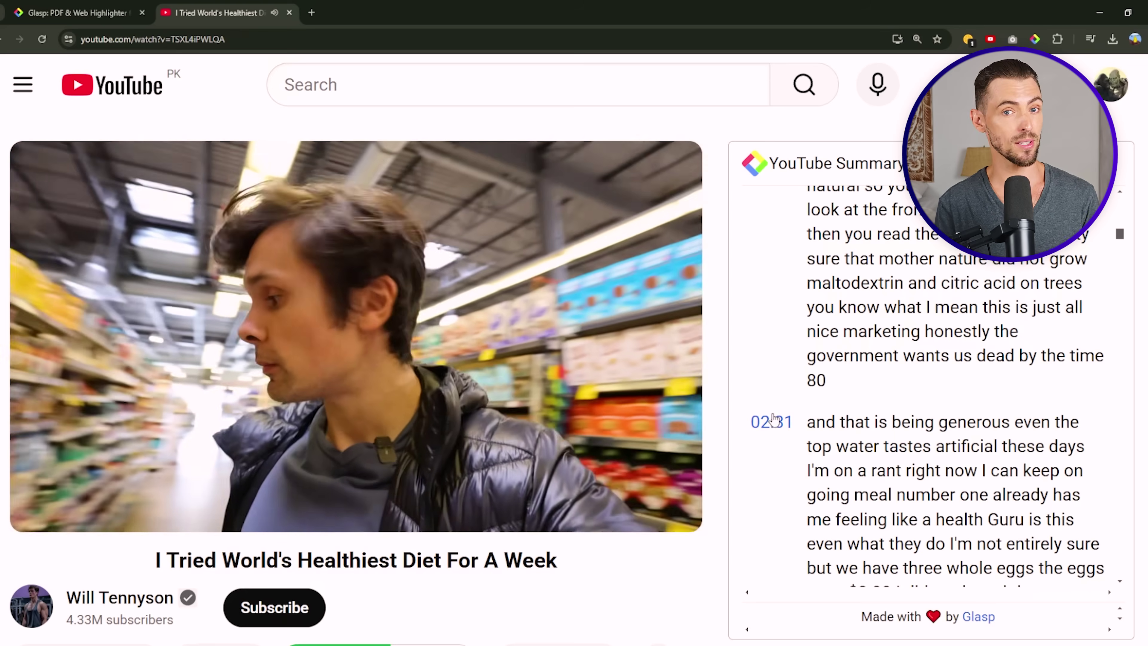
scroll(771, 430, "down", 10)
scroll(846, 306, "down", 10)
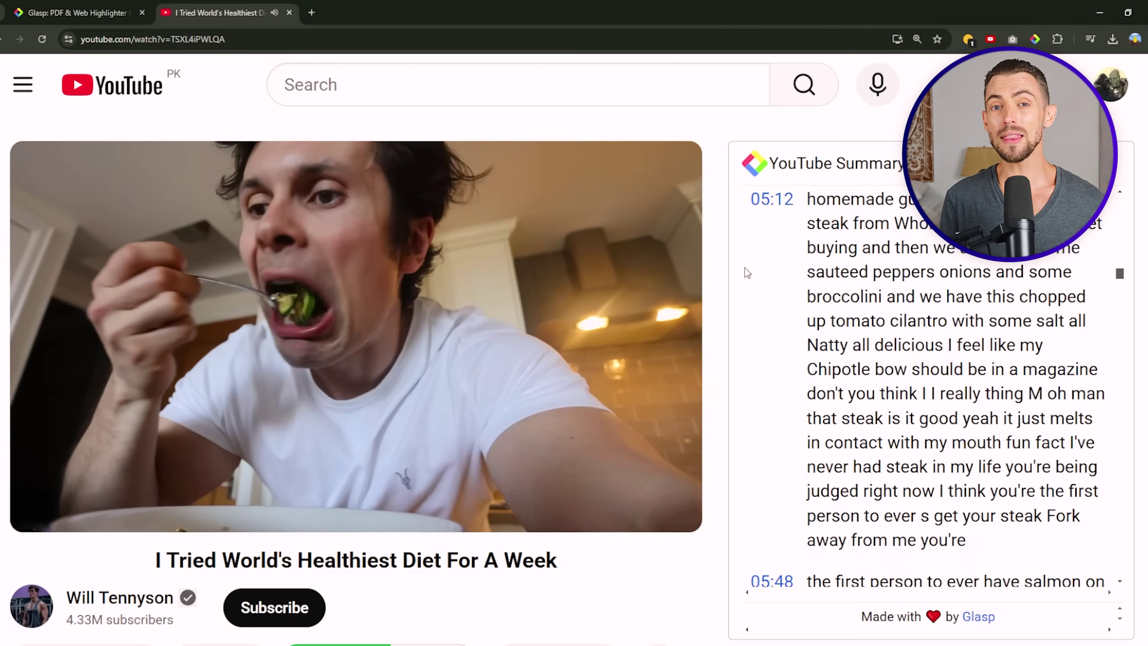
left_click(780, 337)
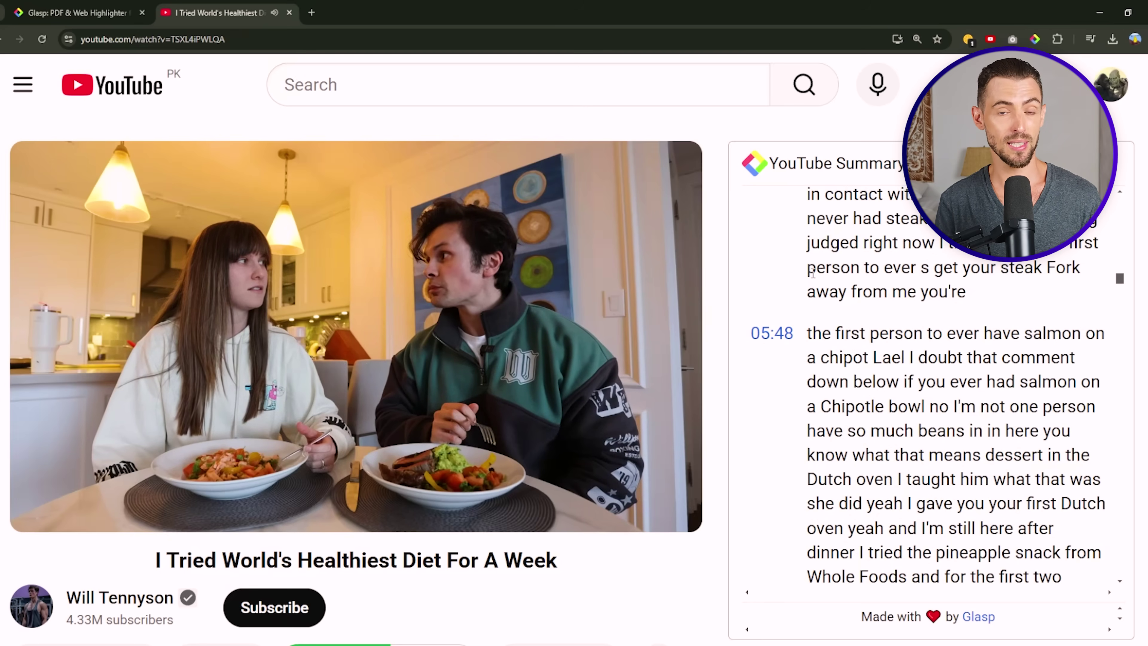
scroll(812, 273, "down", 10)
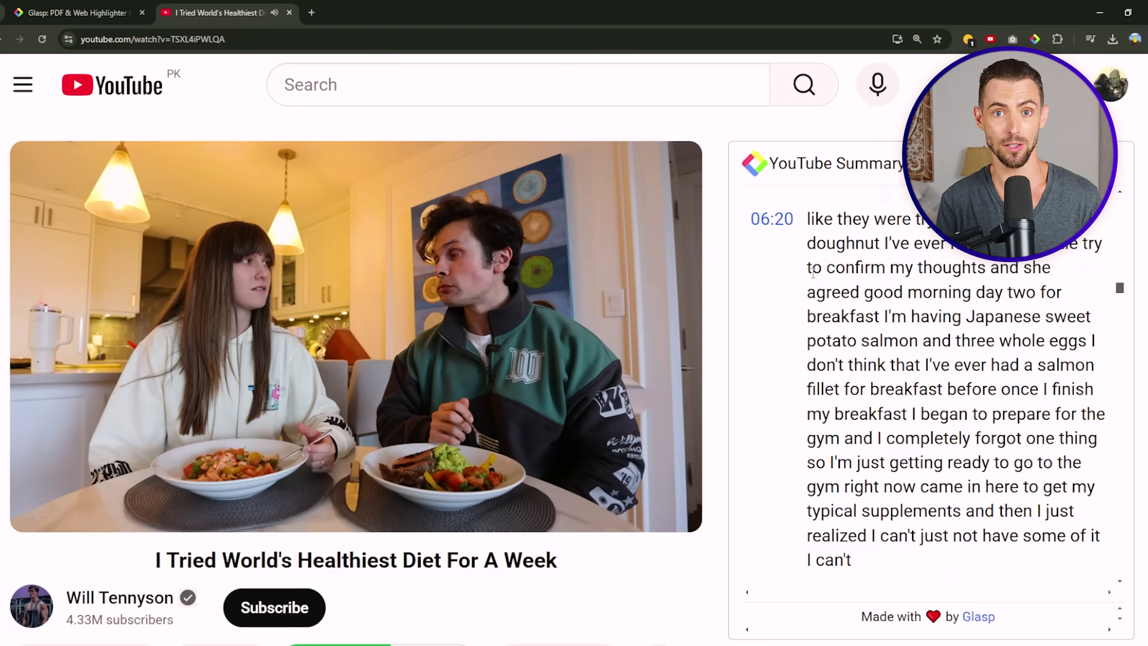
scroll(812, 273, "down", 10)
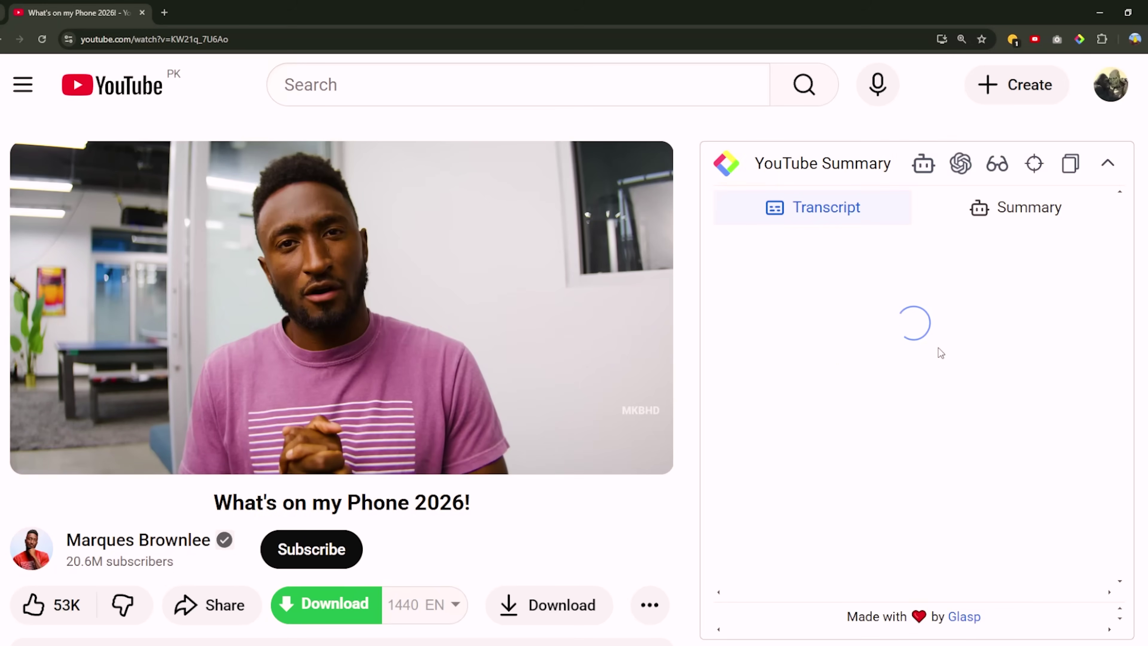
Highlight the 01:01 transcript paragraph in green and add a note to it.
scroll(883, 317, "down", 14)
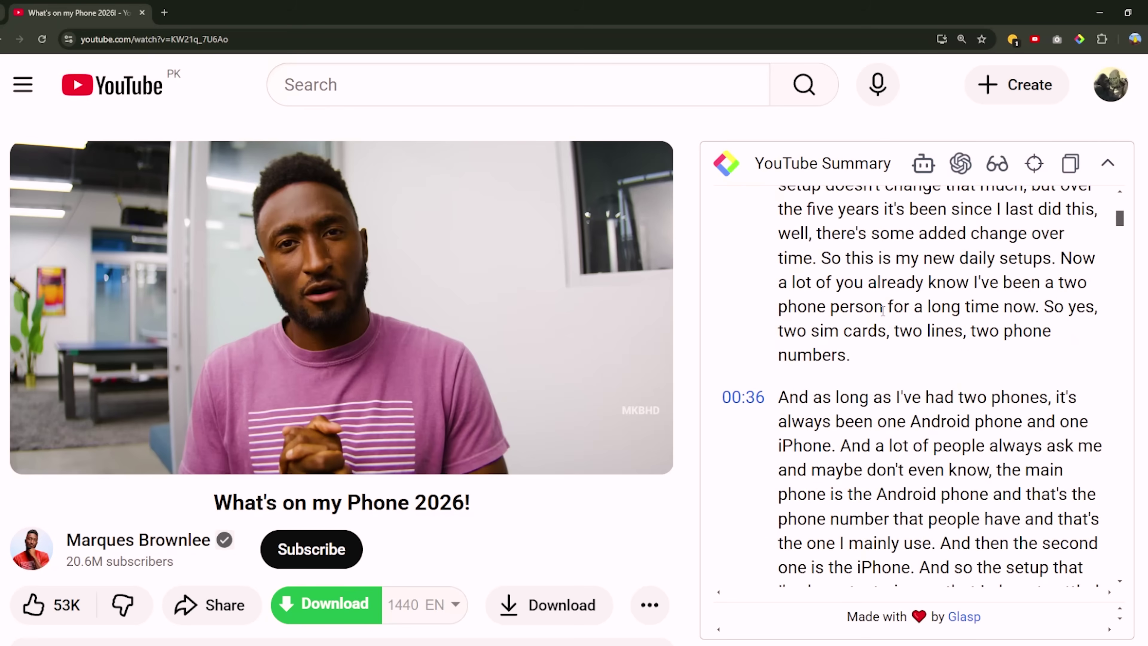
scroll(791, 312, "down", 3)
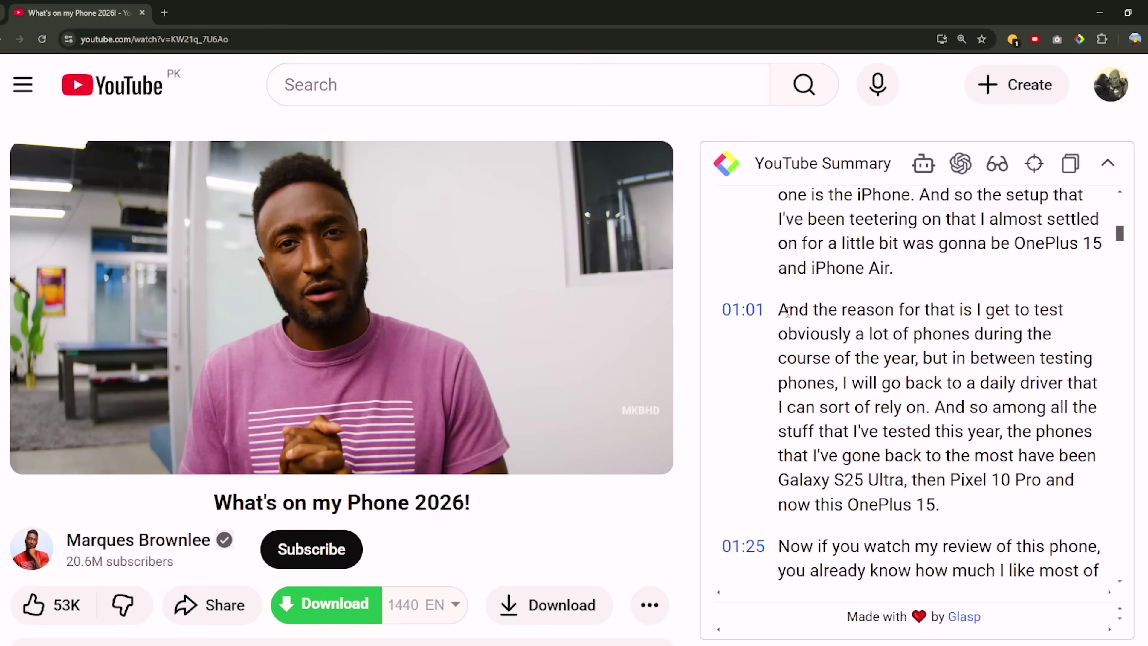
left_click_drag(787, 306, 942, 499)
left_click(908, 261)
left_click_drag(779, 310, 952, 516)
left_click(974, 258)
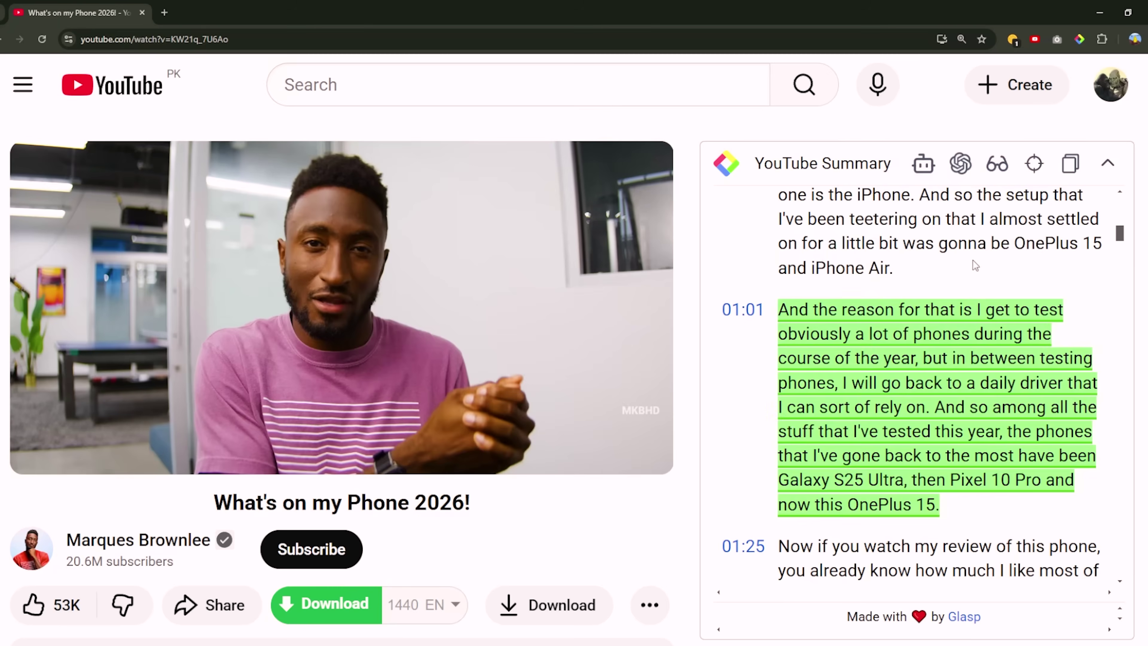
Scroll the saved highlights, then bring up the list of AI models for summarizing.
scroll(1005, 297, "down", 10)
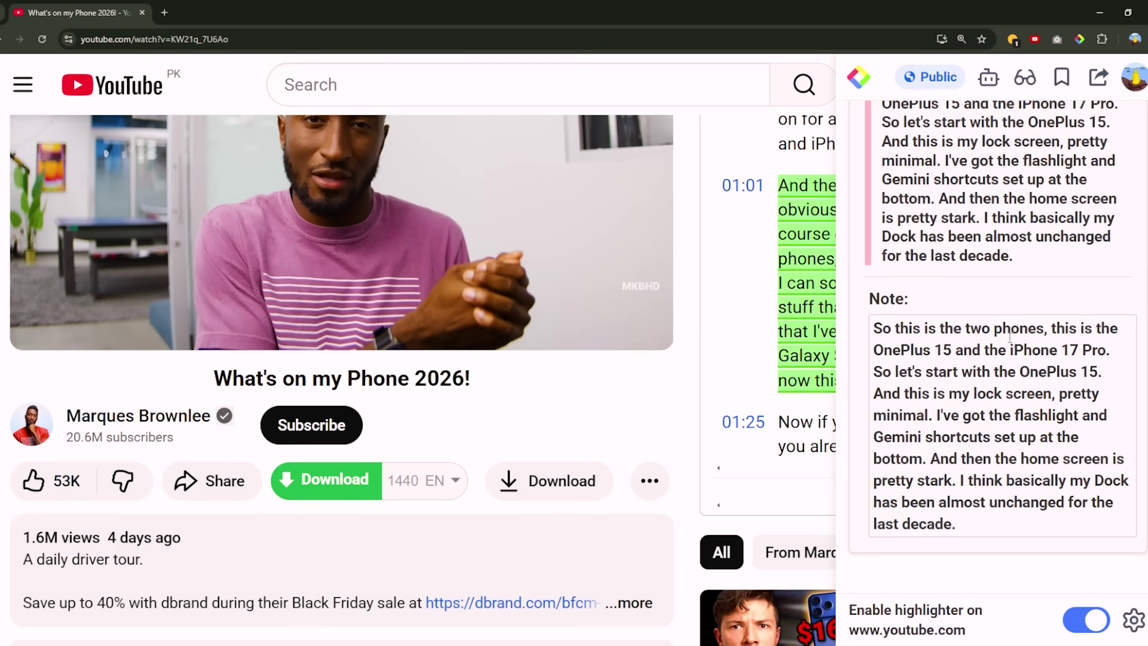
scroll(999, 381, "up", 5)
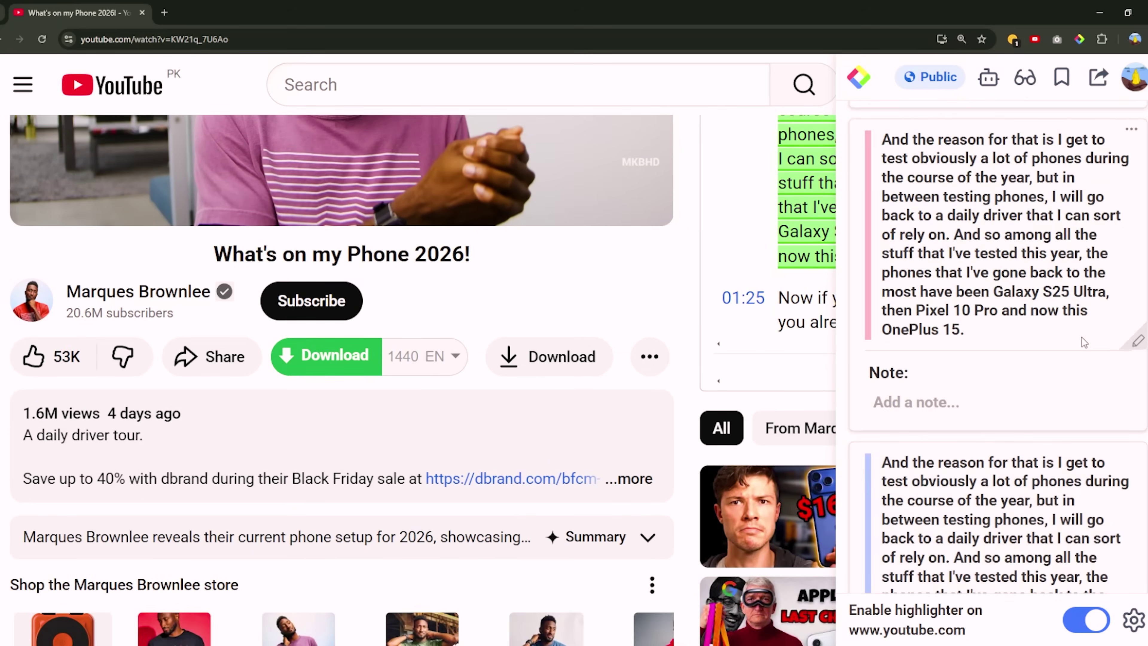
mouse_move(961, 163)
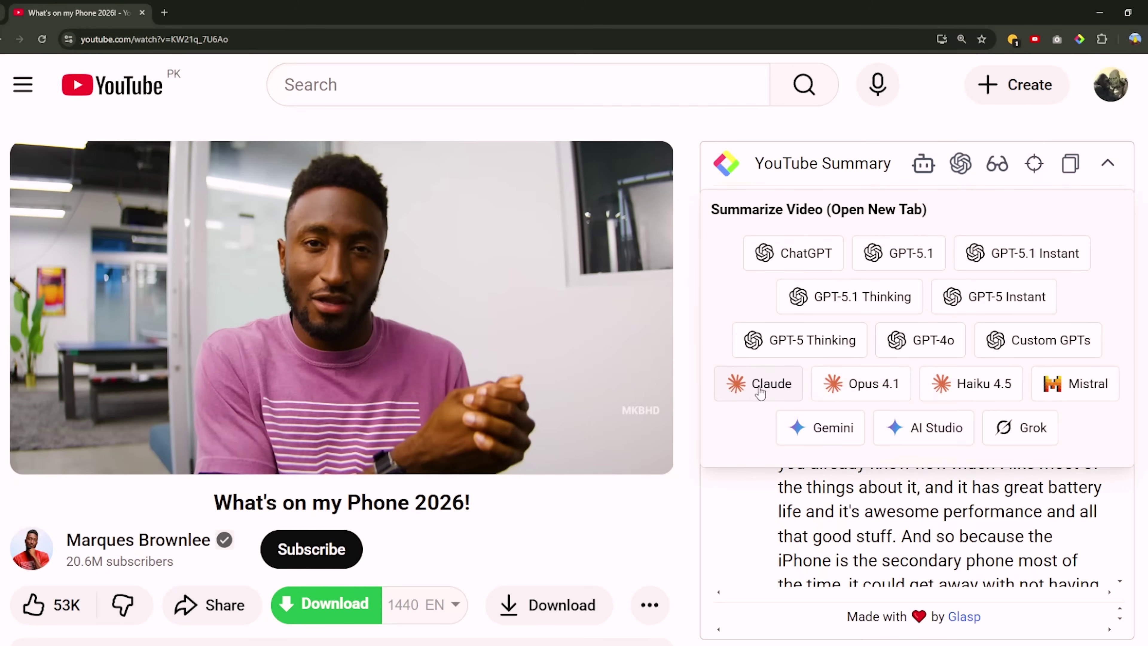
Send the video to Claude for a summary, then back on YouTube send it to ChatGPT.
left_click(760, 392)
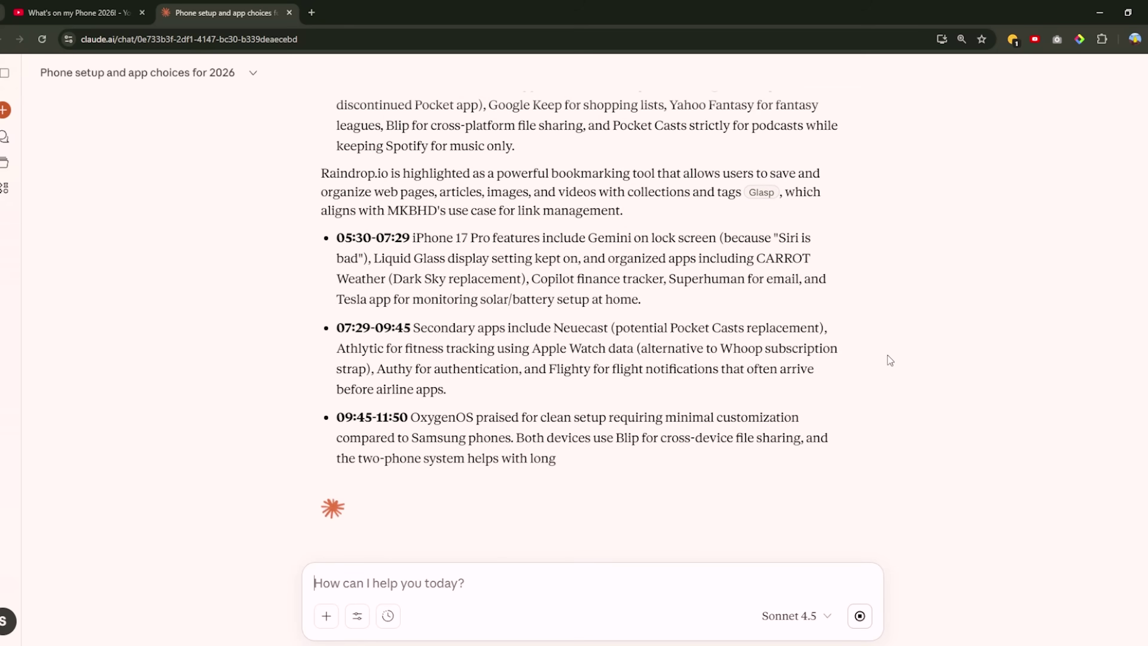
key("ctrl+1")
mouse_move(959, 162)
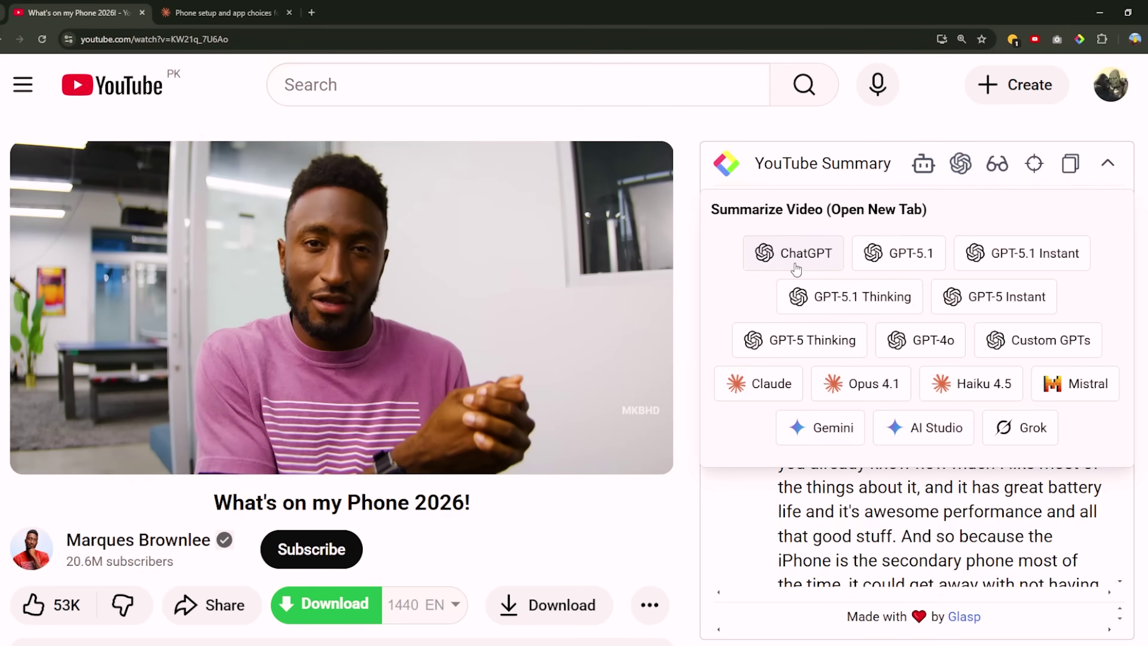
left_click(797, 253)
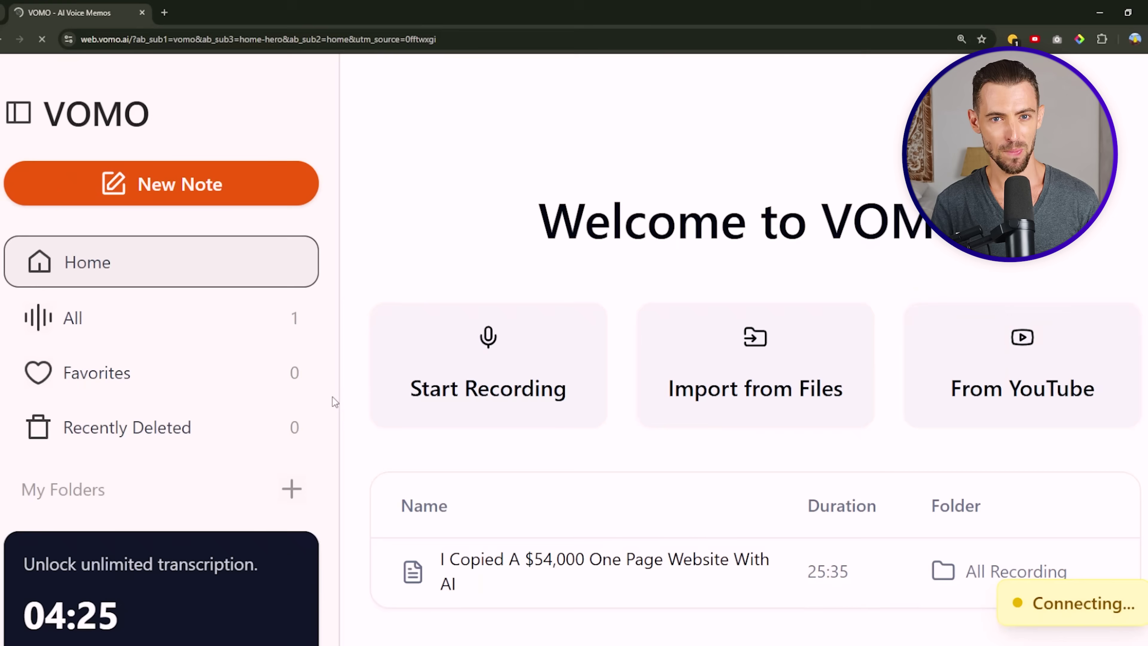
Create a VOMO note from the pasted YouTube video link.
left_click(1032, 375)
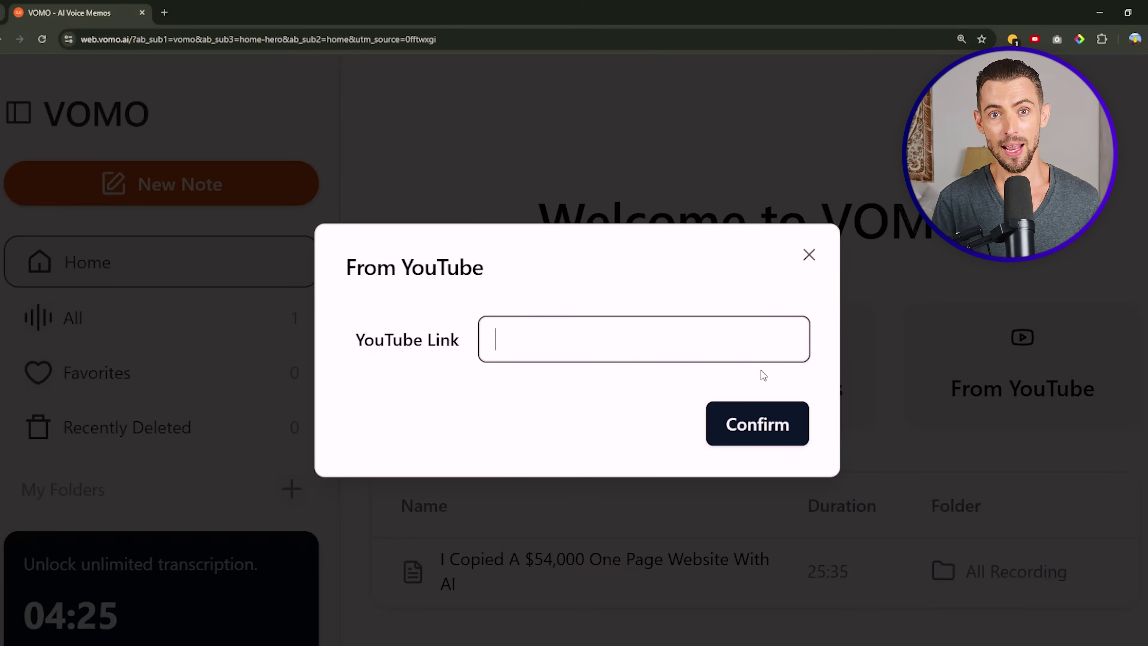
type("https://youtu.be/Qqyp00JPJZI?si=jvmExZ0H9p5P1BPZ")
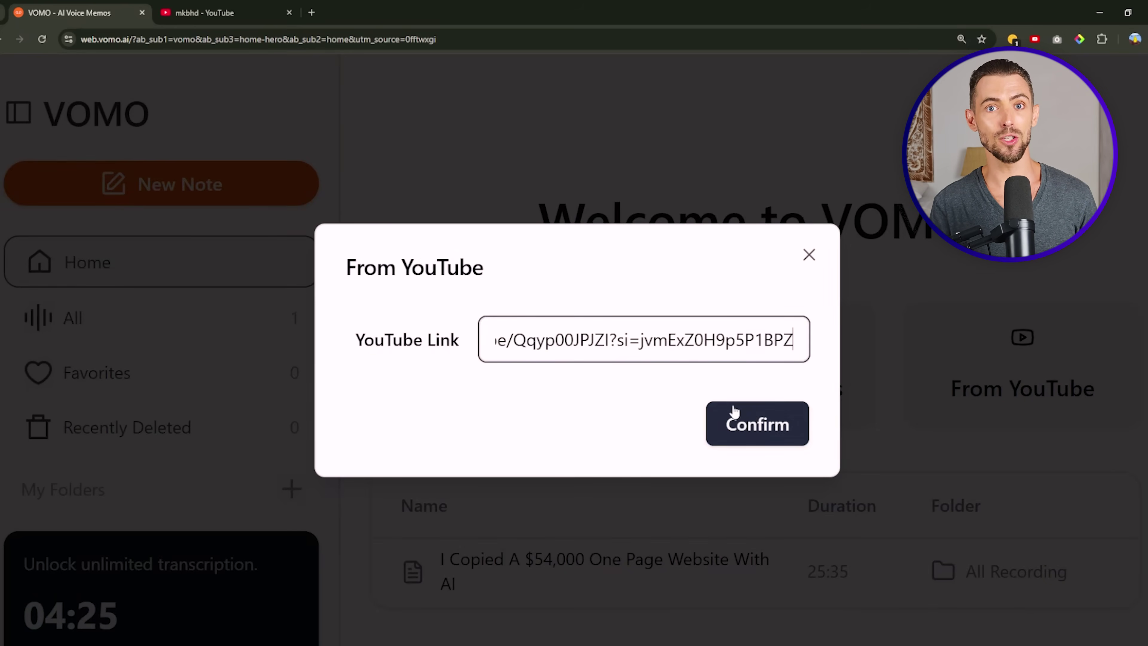
left_click(748, 414)
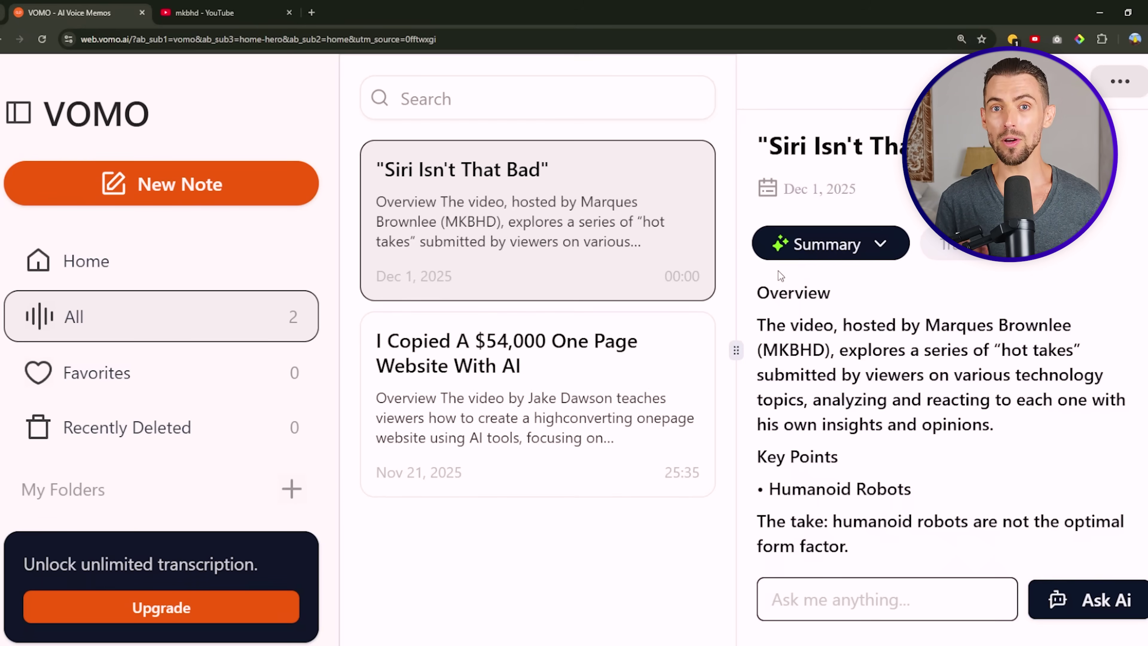
Read through the generated Dope Tech summary, then mute the video on YouTube.
scroll(842, 299, "down", 5)
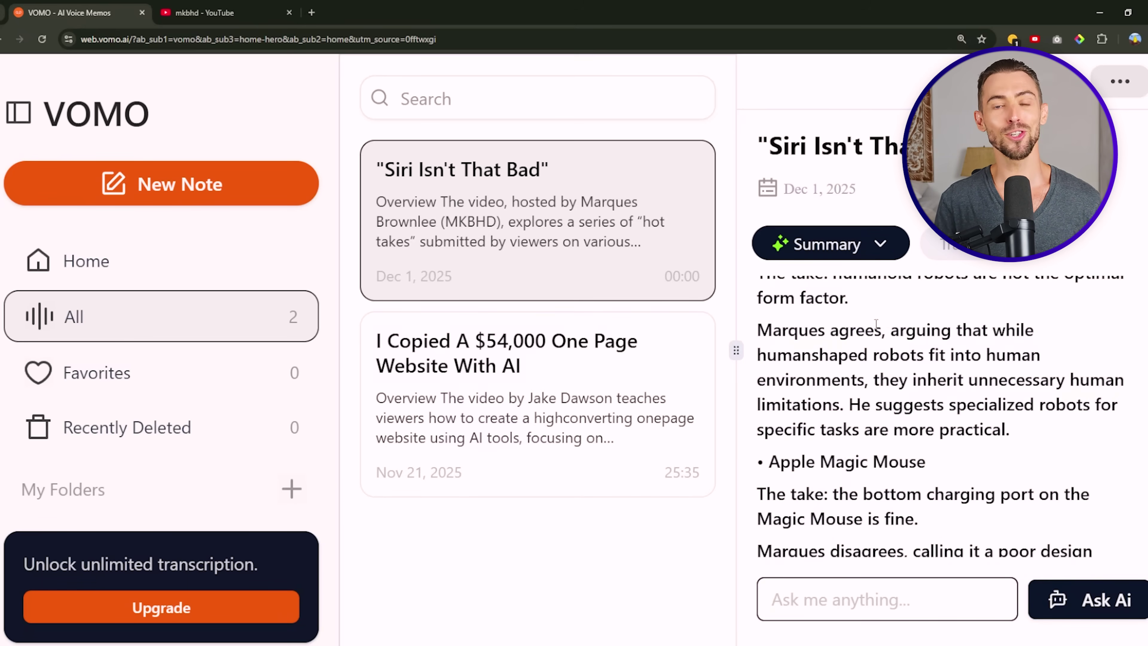
scroll(879, 326, "down", 10)
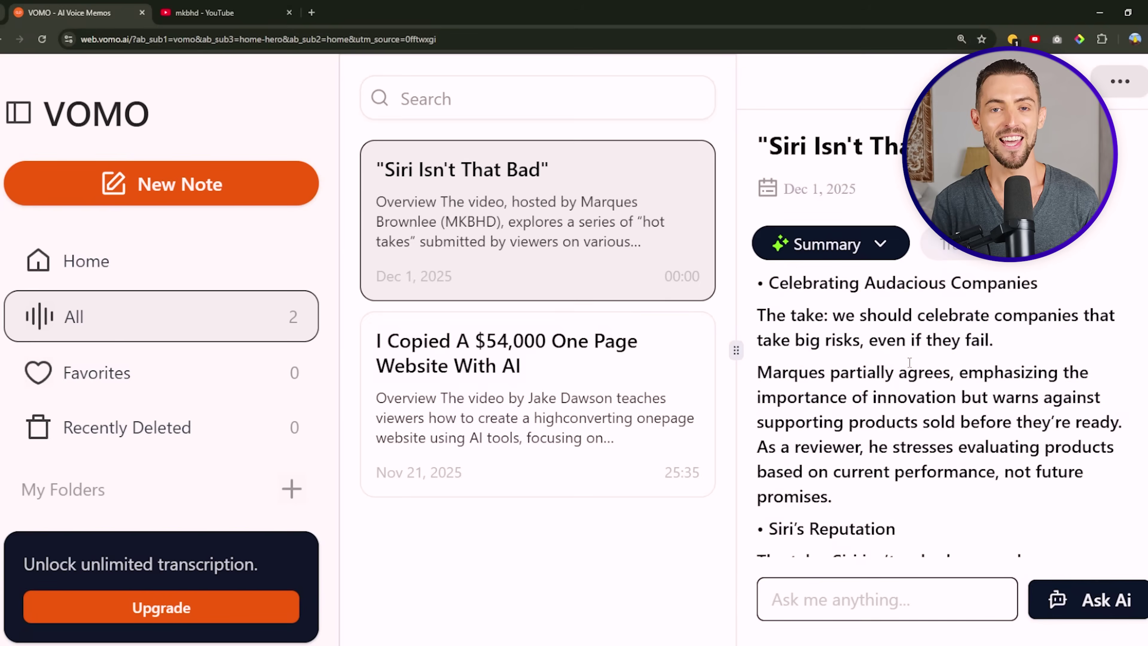
scroll(908, 363, "down", 3)
scroll(866, 377, "down", 5)
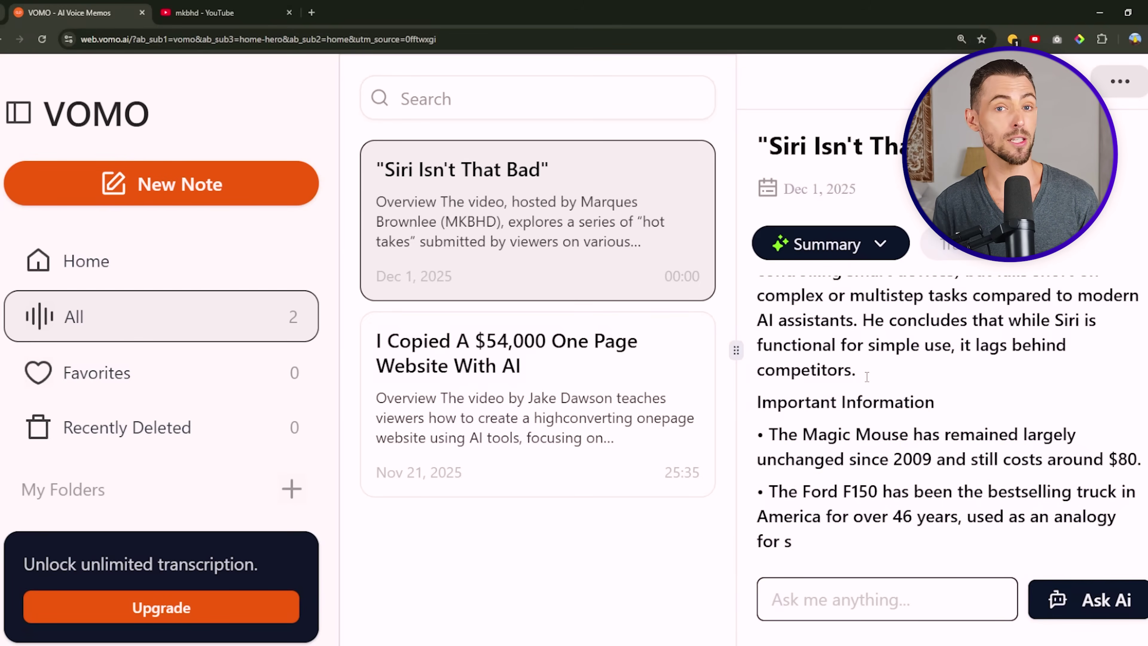
scroll(971, 342, "up", 15)
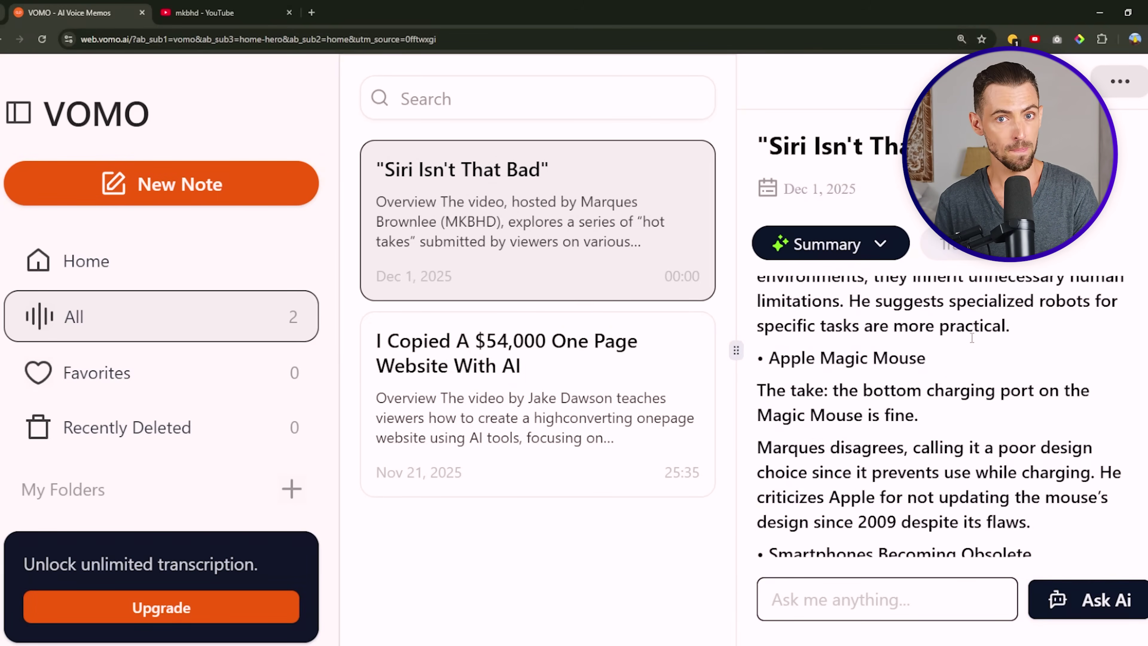
scroll(979, 325, "down", 5)
scroll(979, 325, "down", 10)
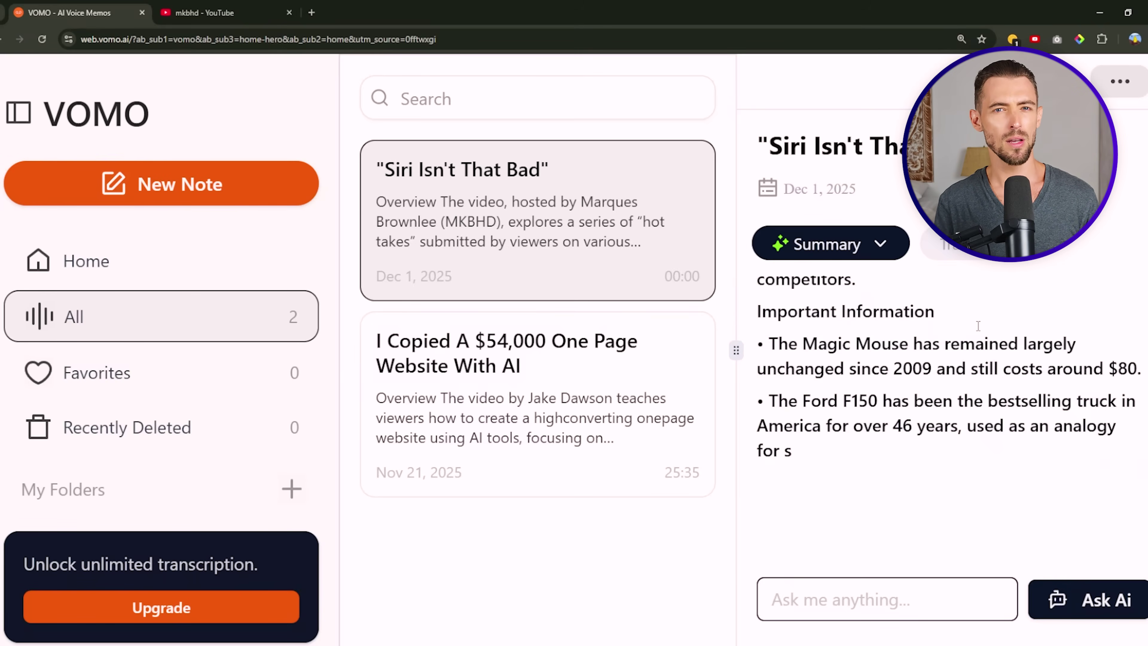
scroll(979, 326, "up", 10)
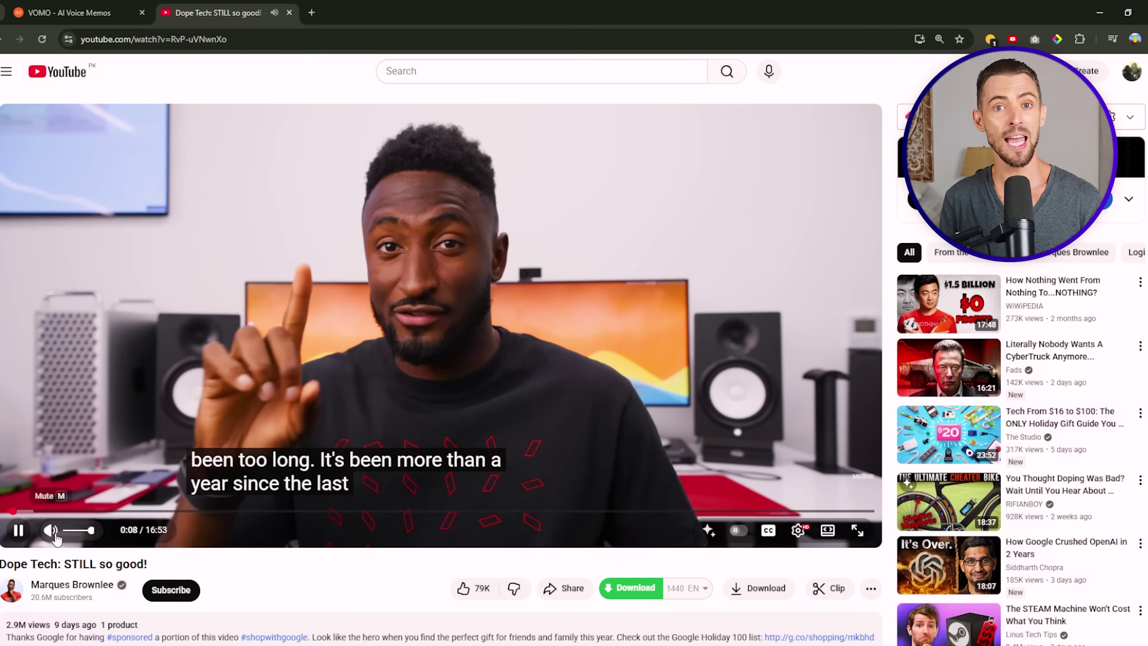
left_click(51, 530)
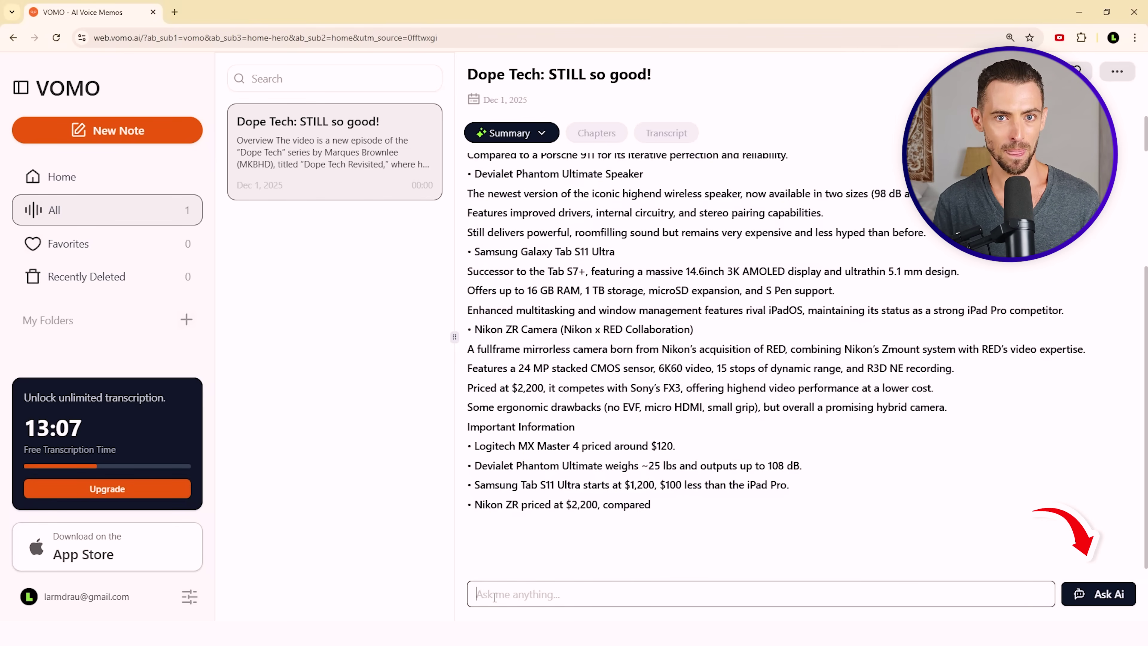
Ask VOMO's AI for the video's three biggest takeaways and to explain the 12-minute example.
type("What are the three biggest takeaways from this video")
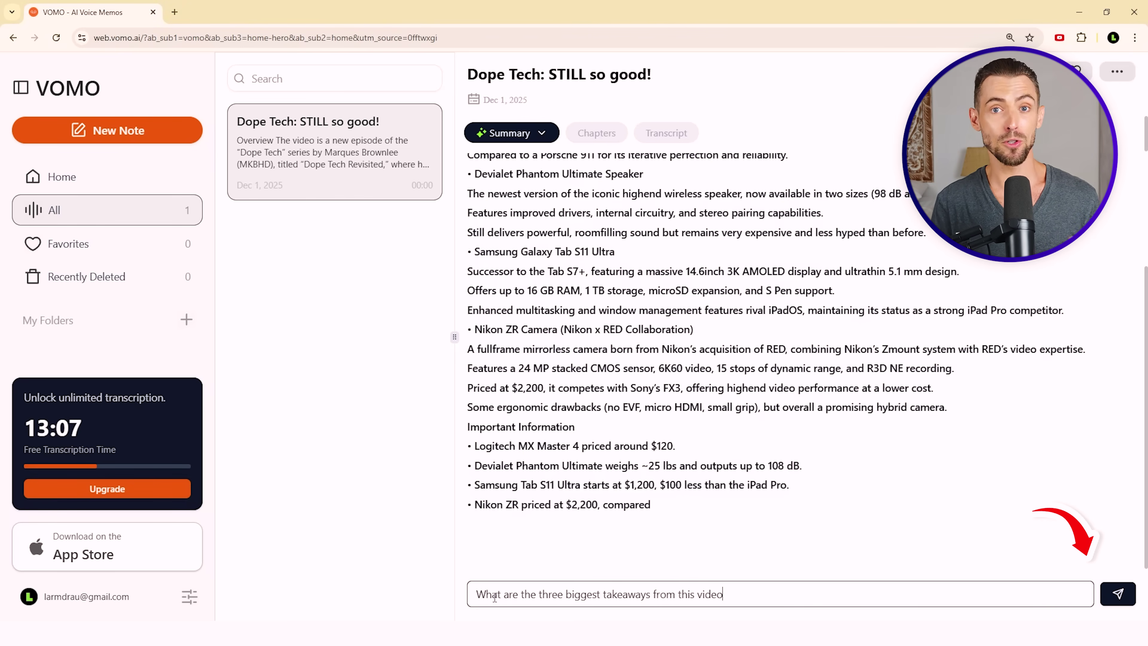
key("Return")
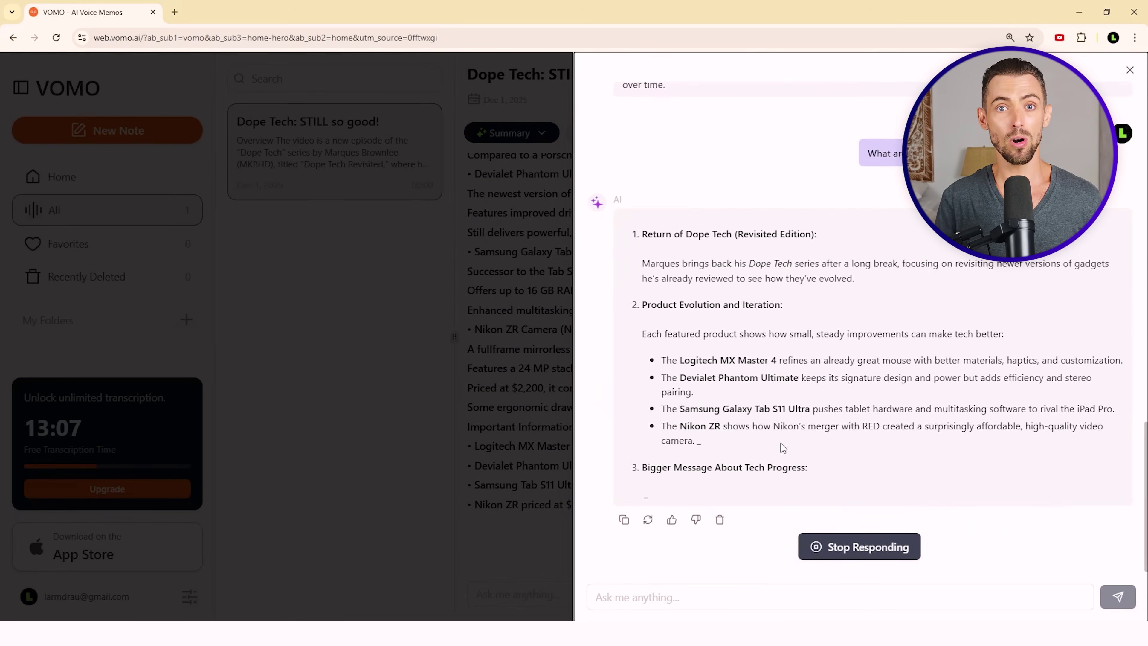
left_click(824, 604)
type("Explain the example at the 12 minute mark")
key("Return")
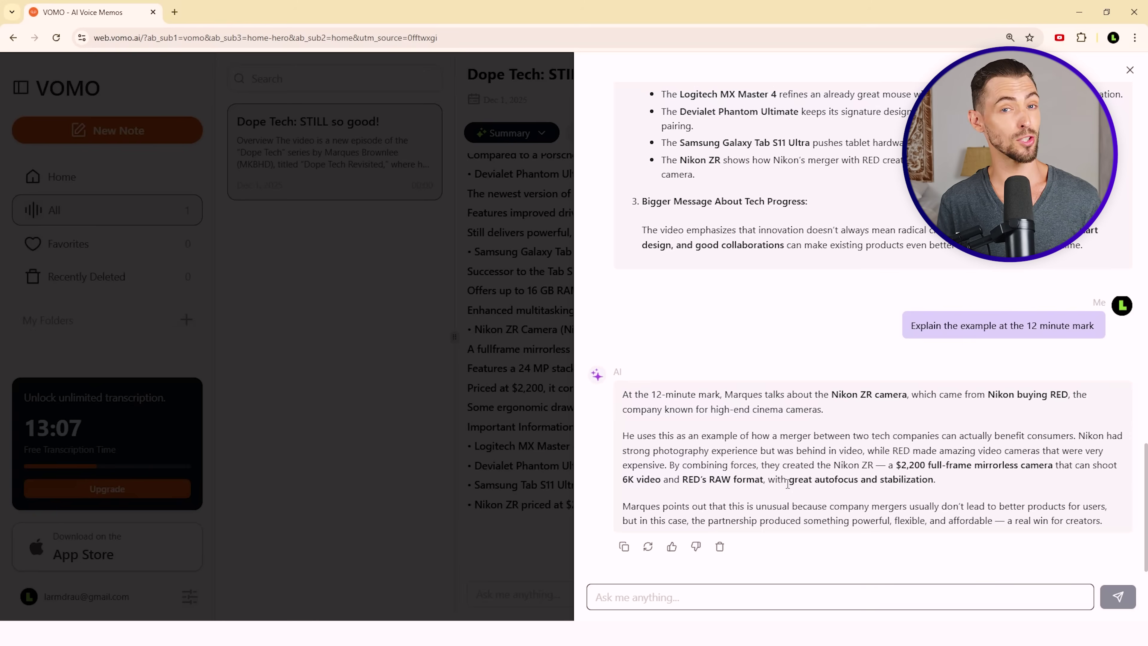
Review the AI's answers in the chat, then close the chat panel.
scroll(867, 464, "up", 8)
scroll(870, 459, "up", 8)
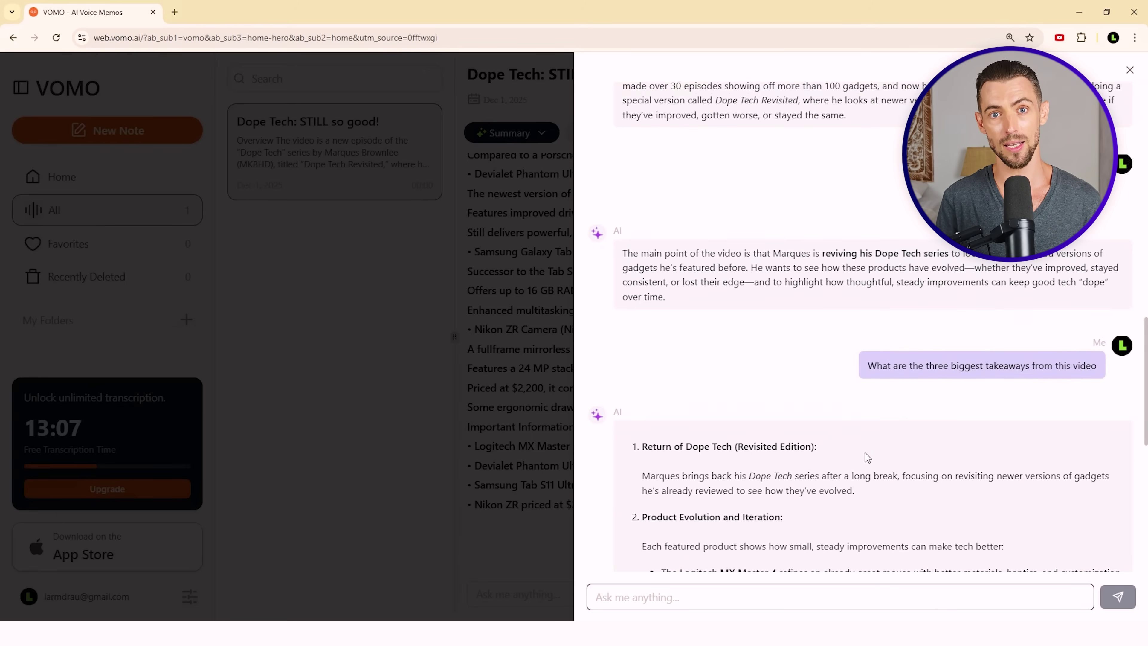
scroll(865, 449, "up", 2)
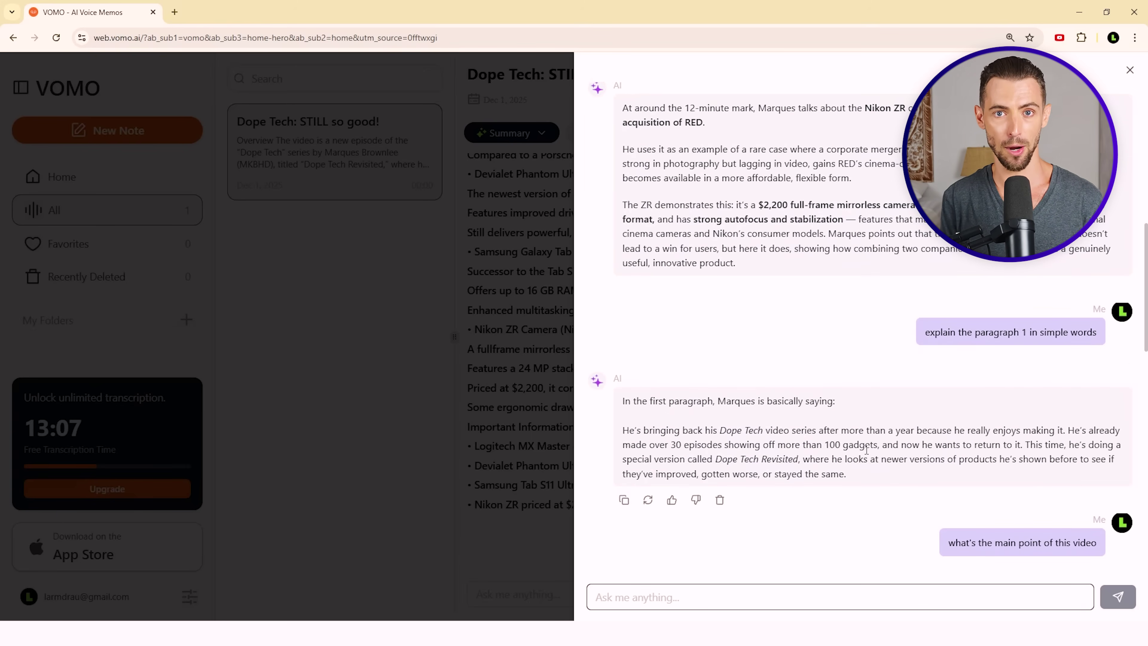
scroll(866, 449, "down", 4)
scroll(867, 450, "down", 15)
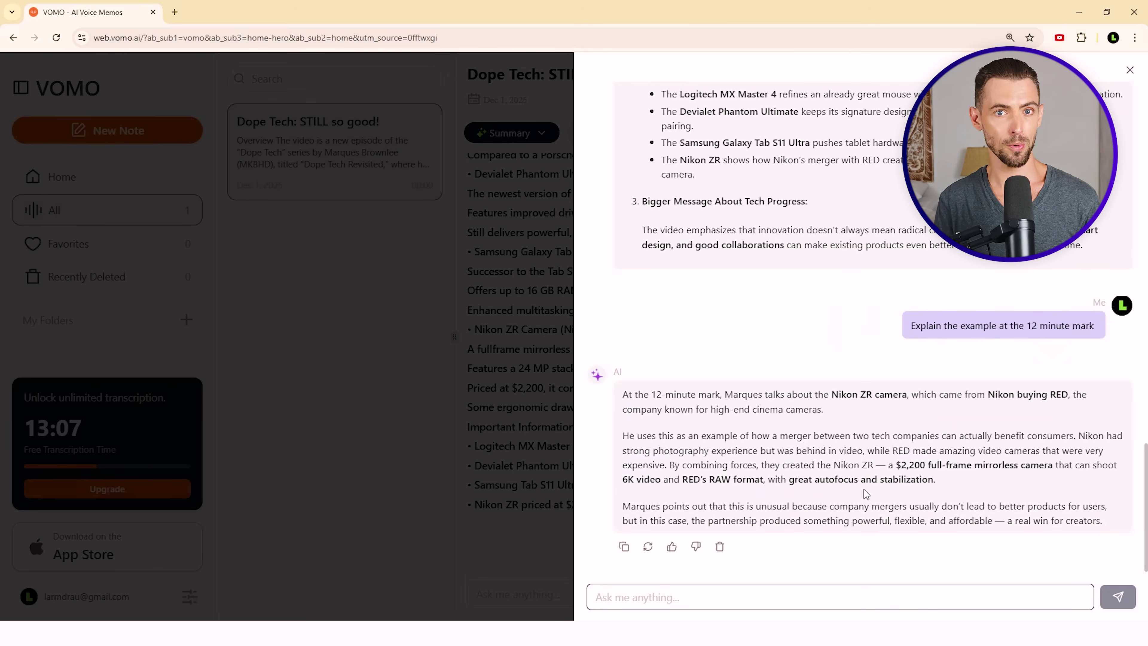
left_click(523, 550)
scroll(745, 452, "up", 6)
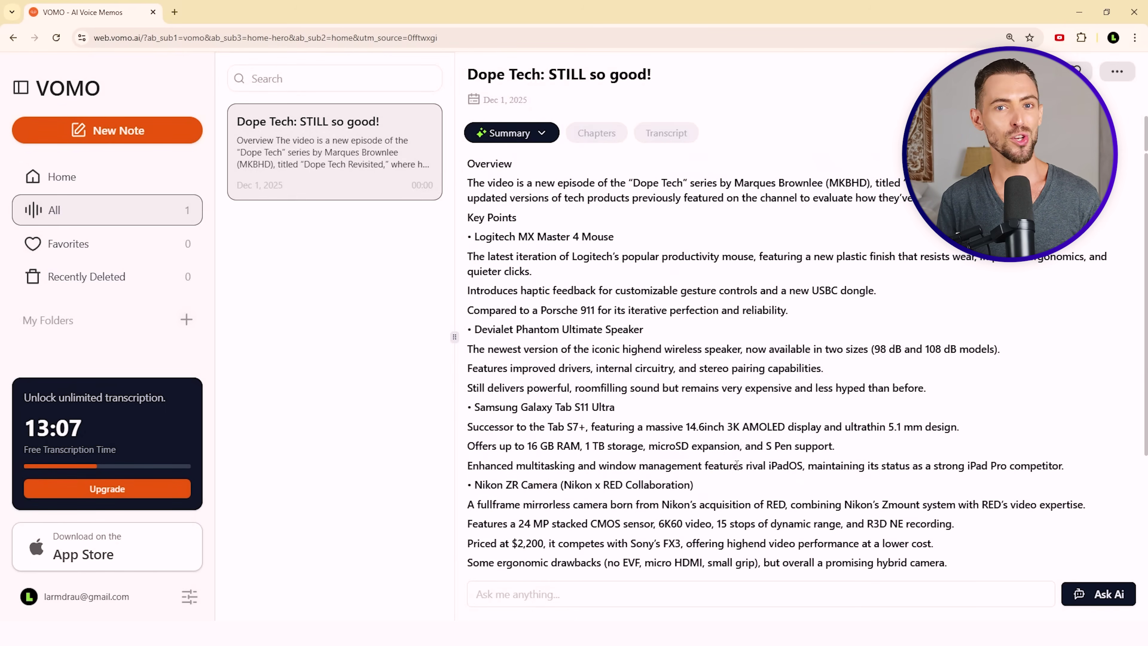
left_click(596, 133)
scroll(653, 276, "down", 3)
scroll(654, 277, "down", 1)
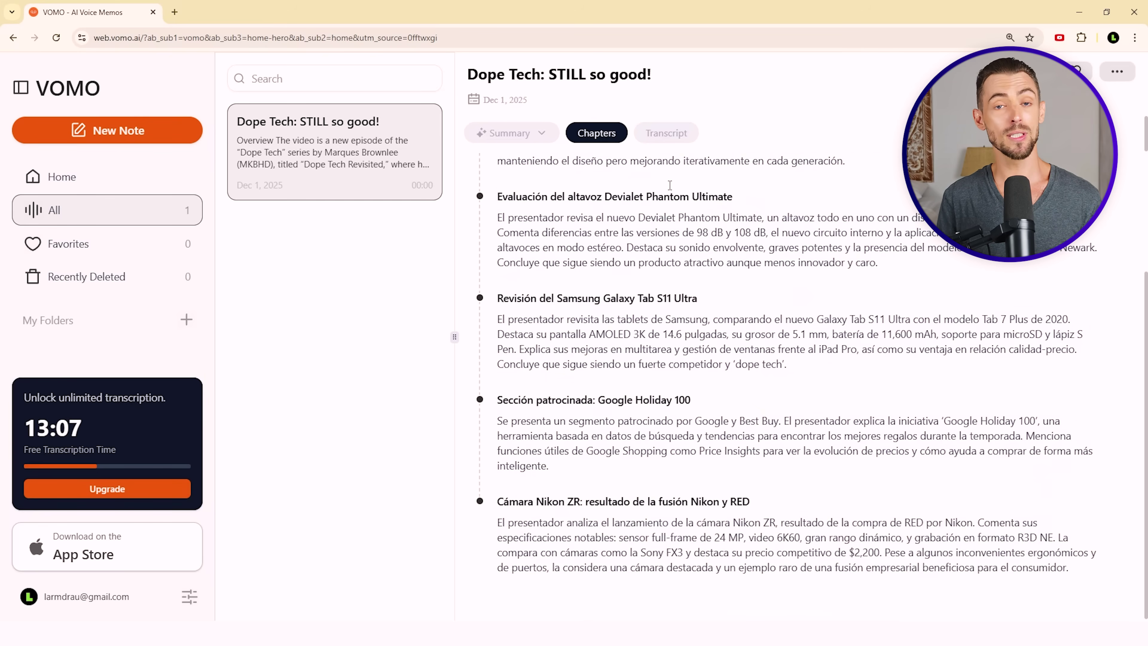
left_click(666, 132)
scroll(665, 302, "up", 5)
scroll(667, 292, "up", 20)
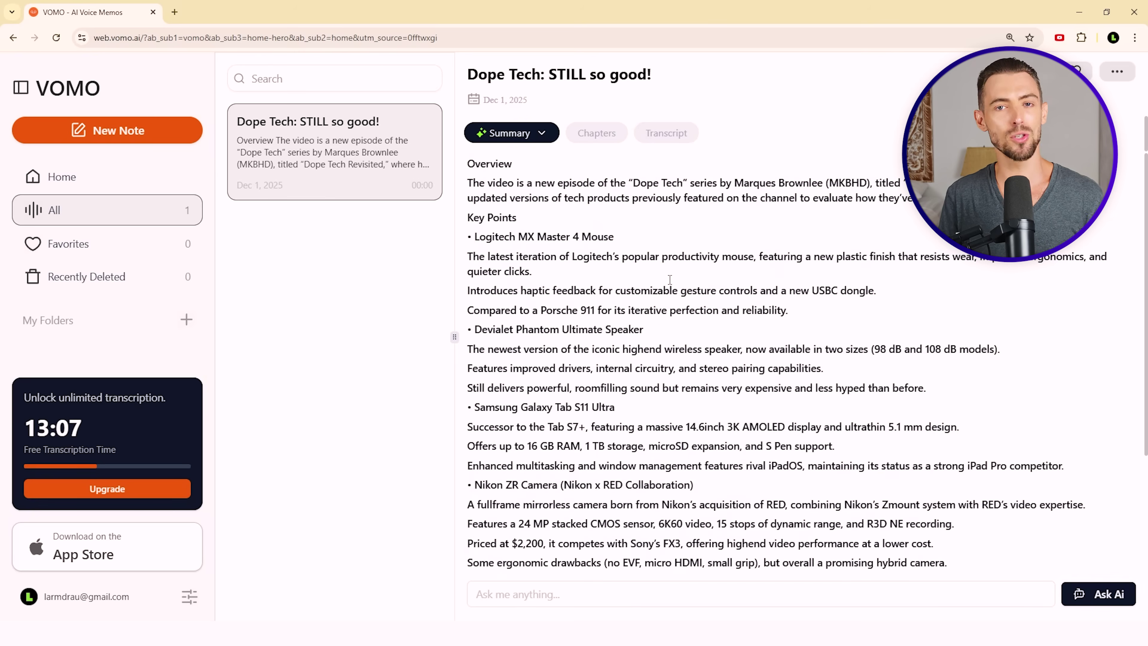
scroll(670, 279, "down", 4)
Ask the AI about the video's core idea and applying its strategy to a small business.
left_click(518, 585)
type("what’s the core idea of this video")
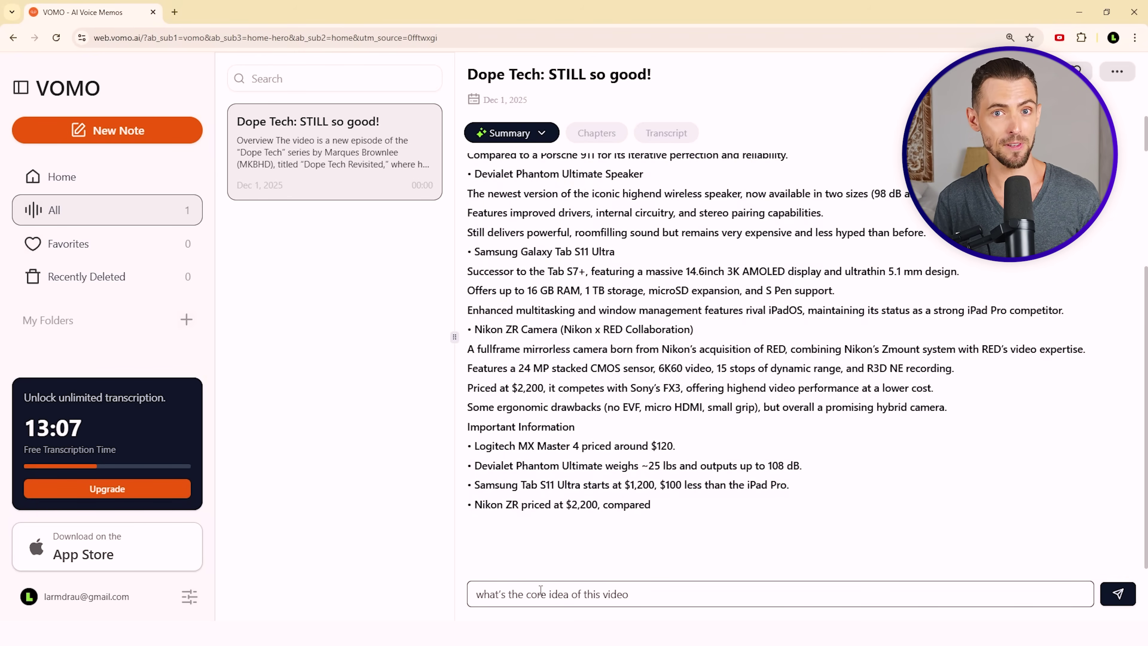
key("Return")
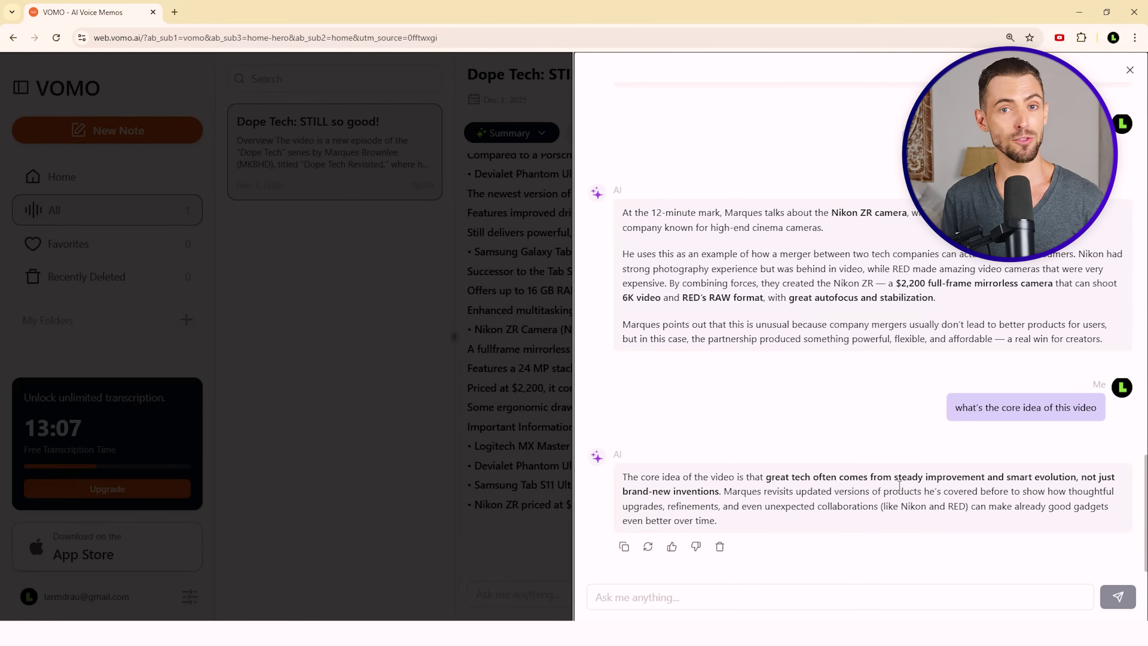
left_click(825, 595)
type("what's the main strategy and how would  I apply to a small business")
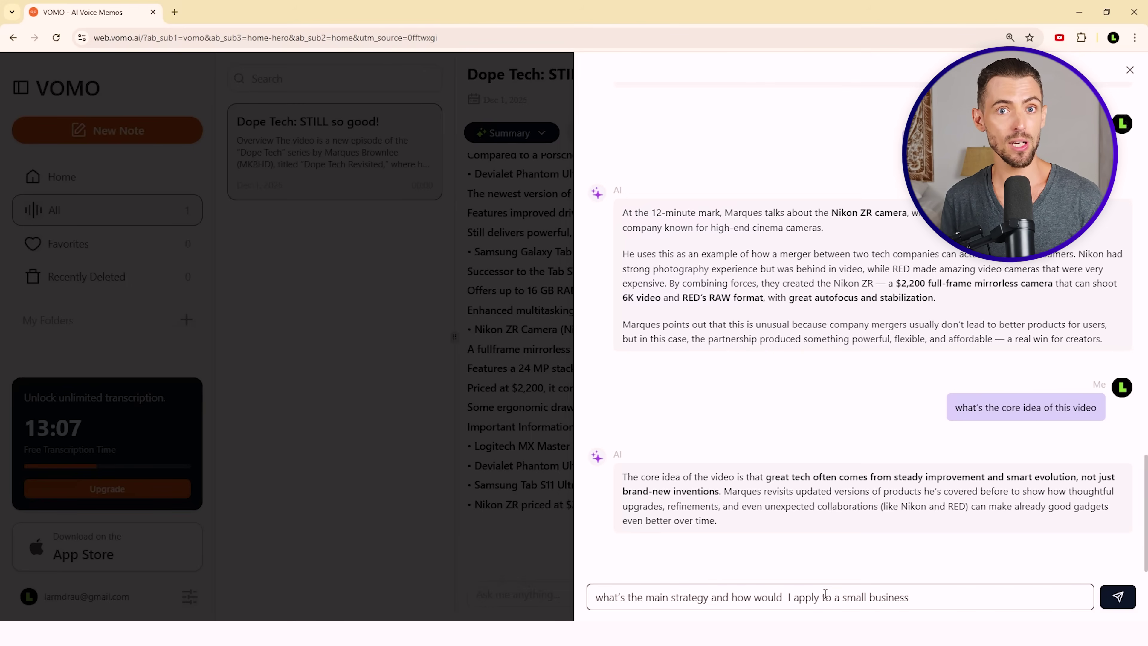
left_click(1119, 602)
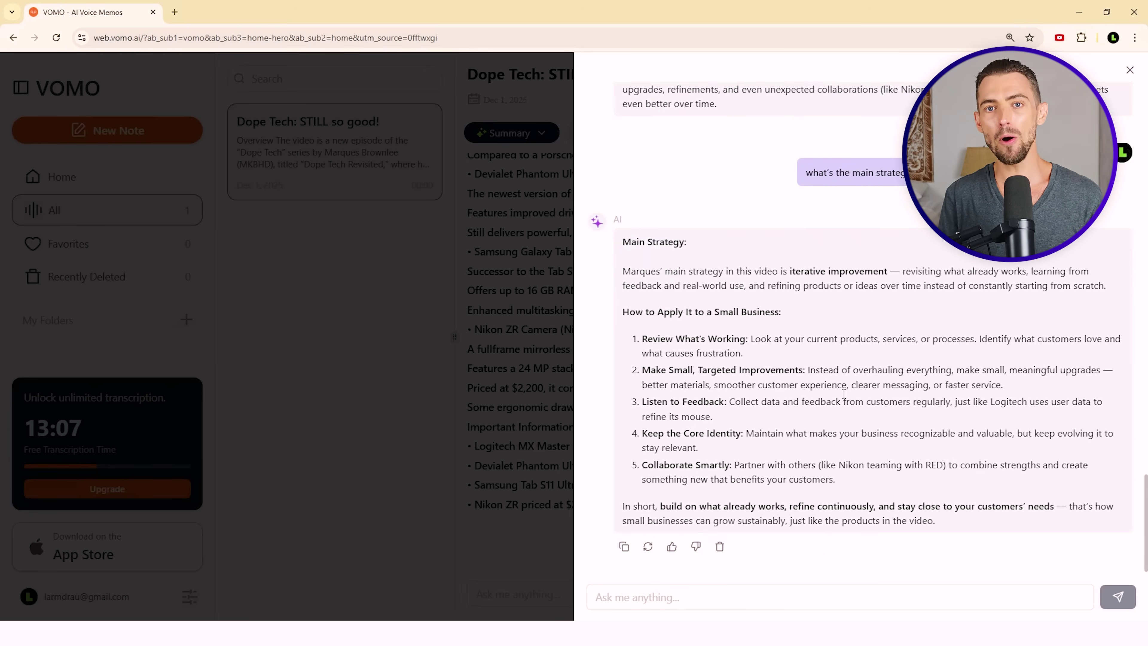
Scroll back through the AI's answers, then close the chat panel.
scroll(889, 369, "up", 3)
scroll(889, 369, "up", 15)
scroll(888, 372, "up", 20)
scroll(888, 375, "up", 4)
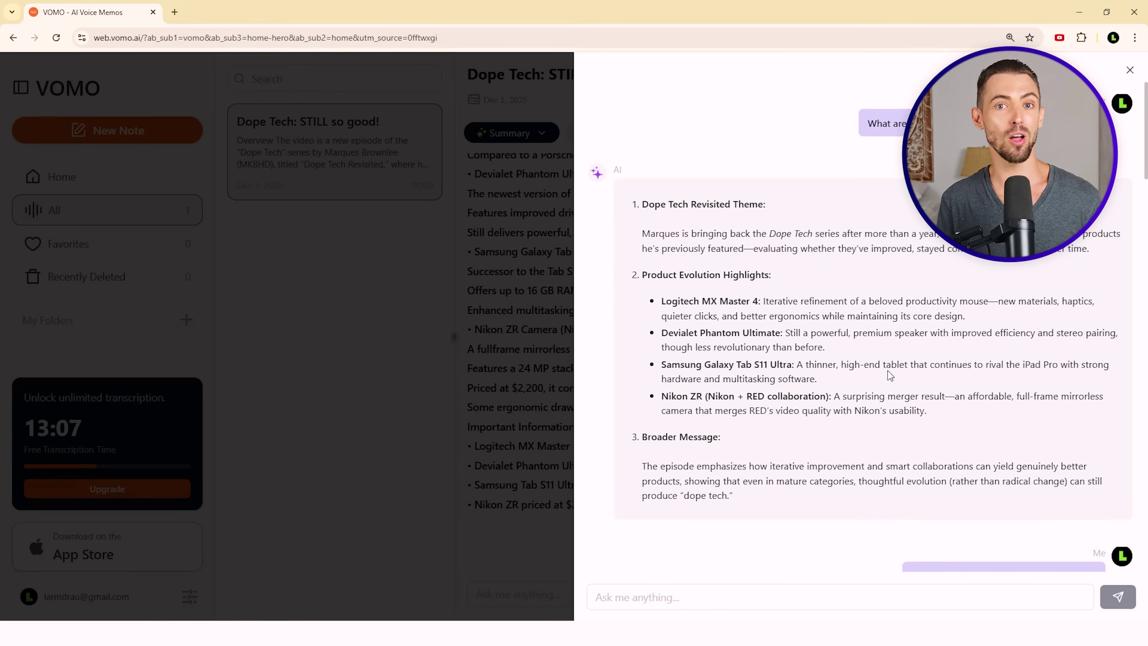
left_click(532, 370)
scroll(593, 361, "up", 4)
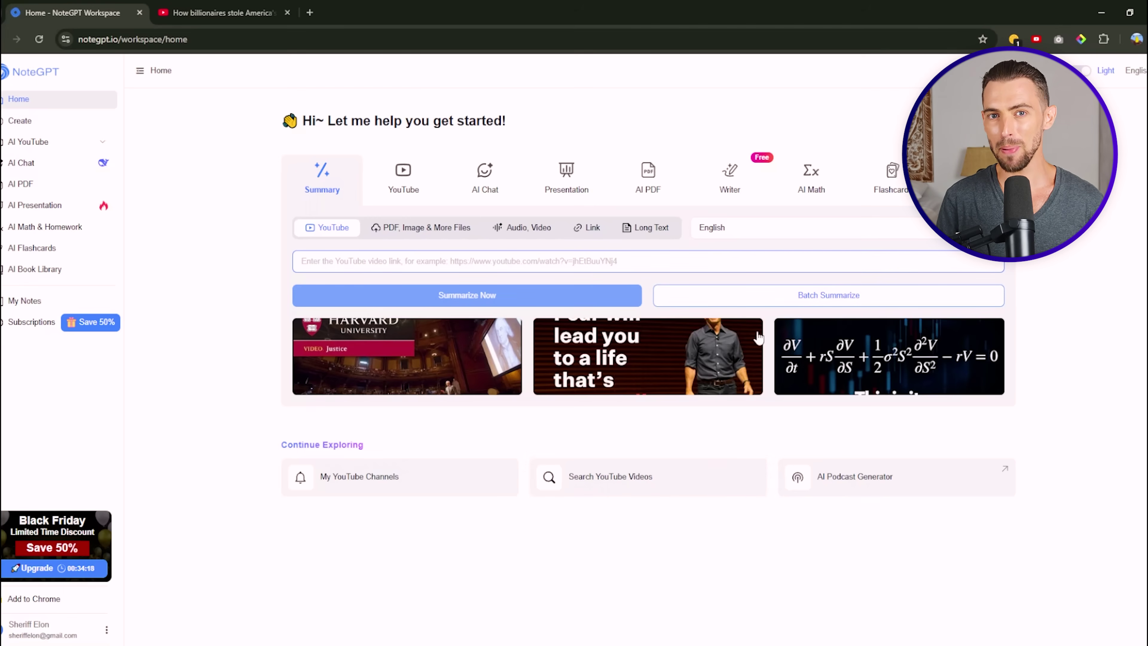
Generate a NoteGPT transcript and AI summary for the pasted 'How billionaires stole America's elections' link.
left_click(786, 298)
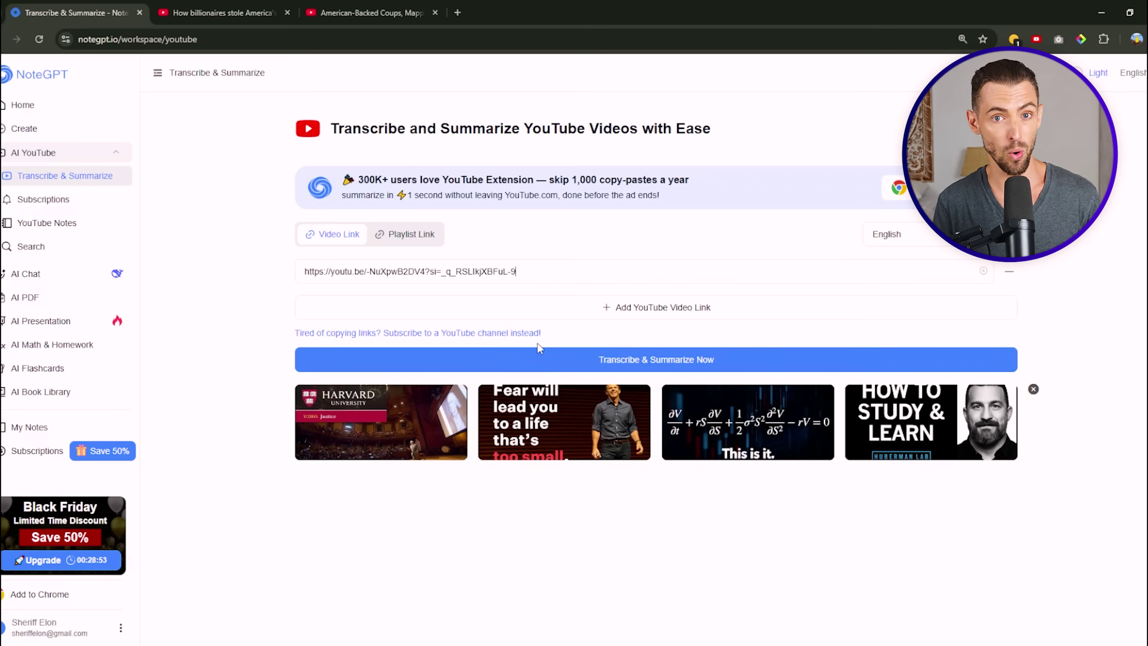
left_click(566, 362)
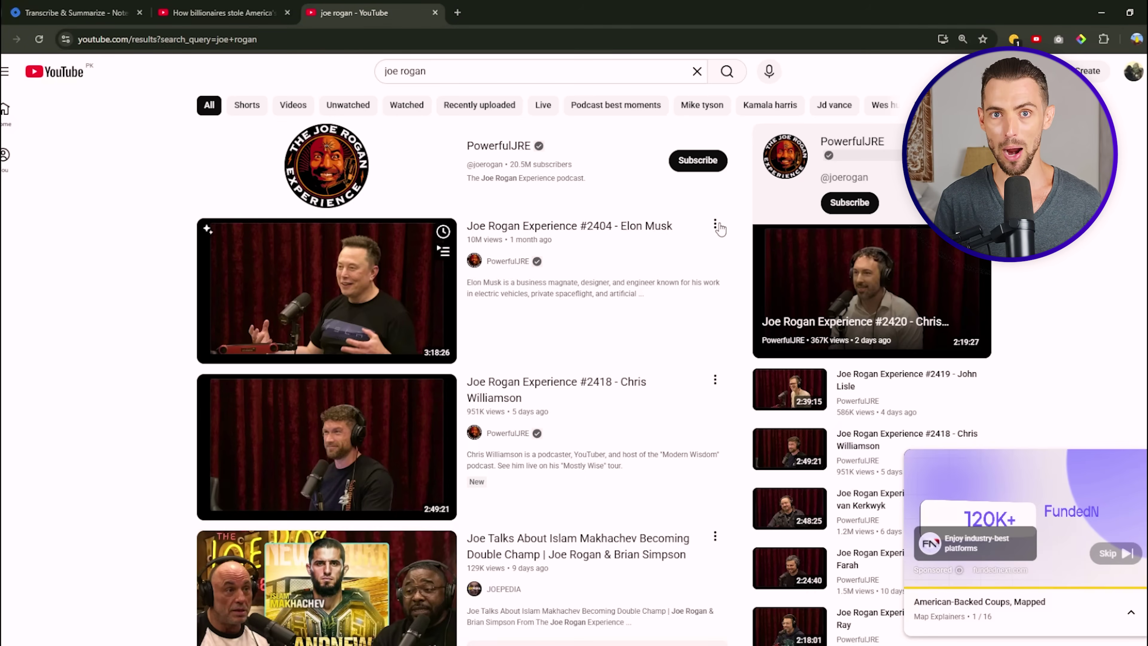
Copy the share link for Joe Rogan Experience #2404 - Elon Musk and return to NoteGPT.
left_click(716, 225)
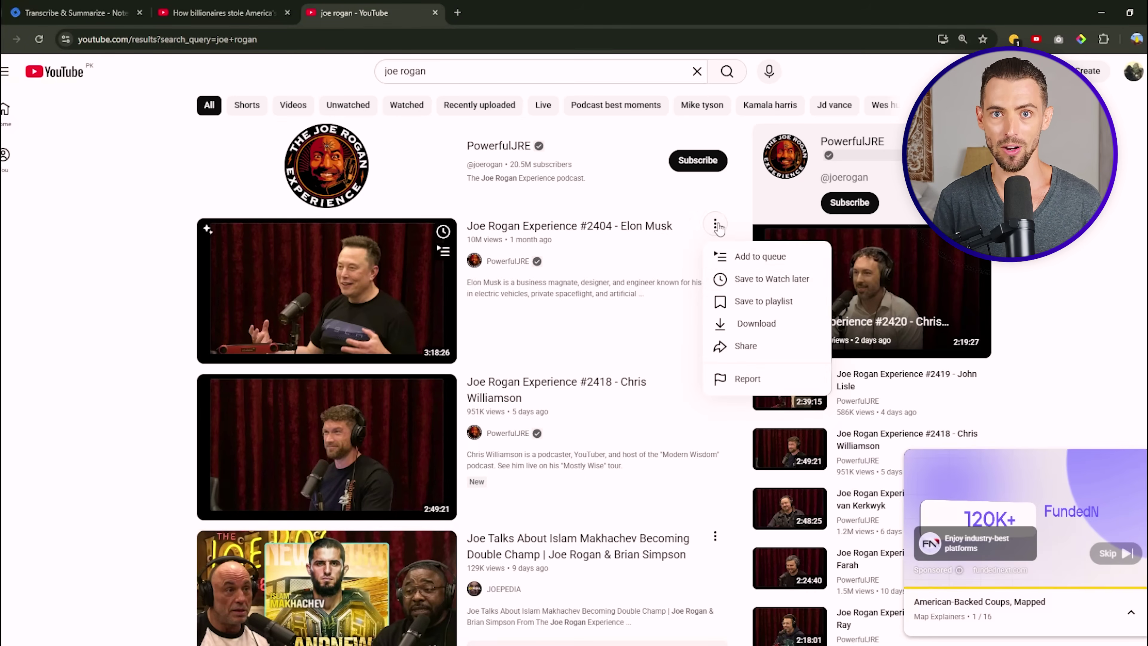
left_click(747, 344)
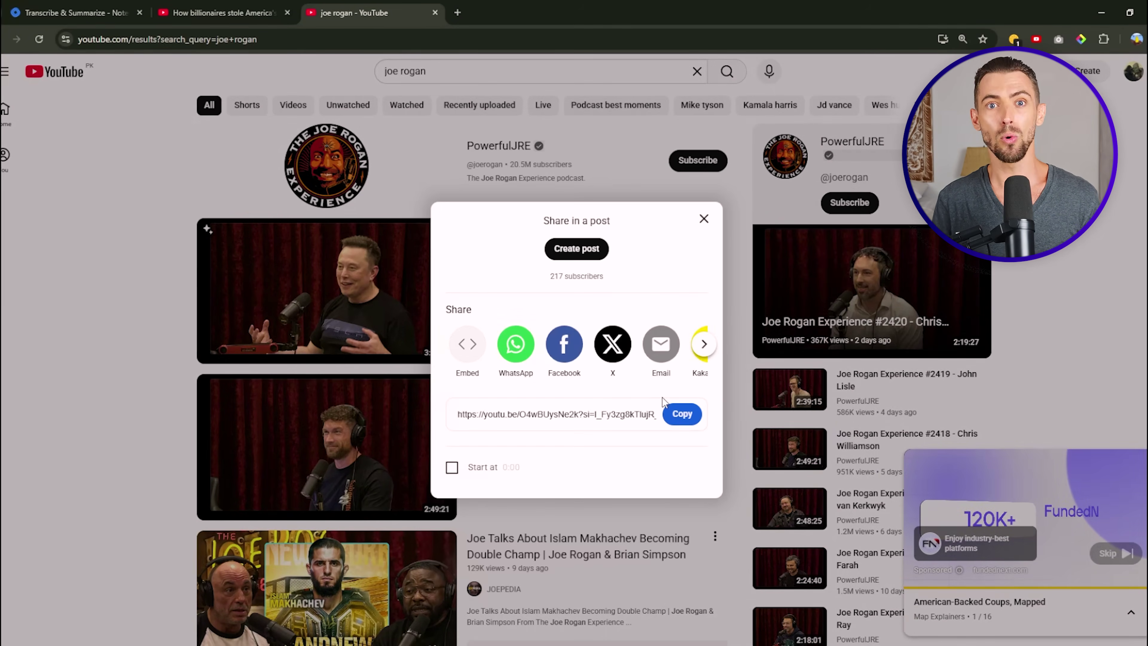
left_click(681, 416)
left_click(52, 7)
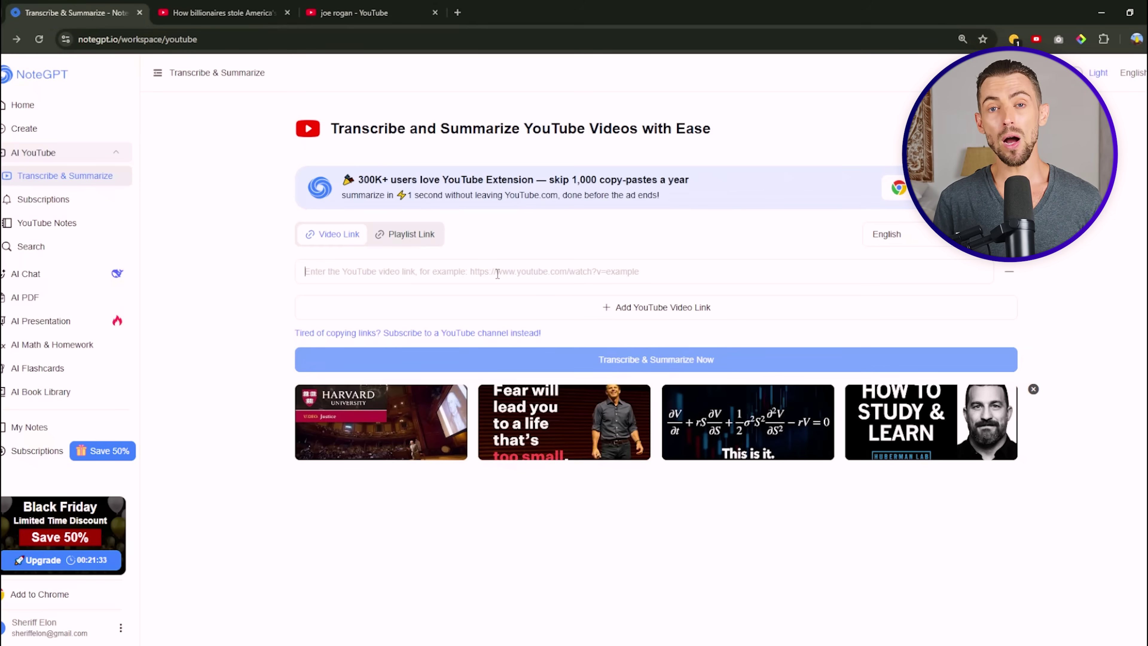
Paste the Elon Musk episode link, generate its transcript and AI notes, and scroll to the core themes.
key("ctrl+v")
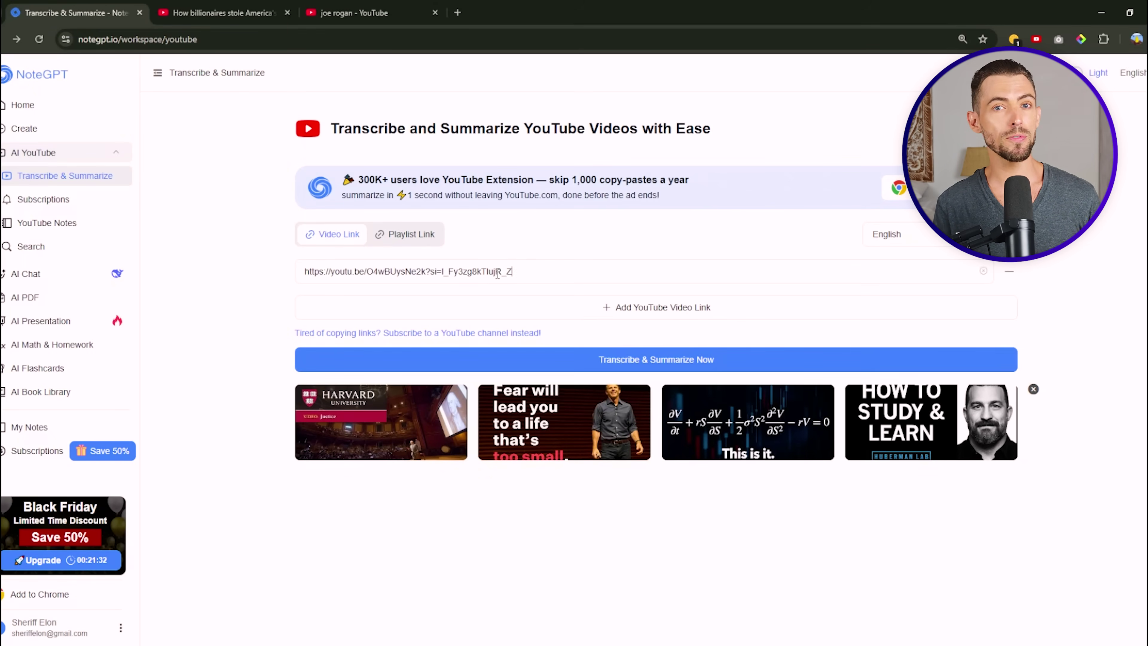
left_click(630, 362)
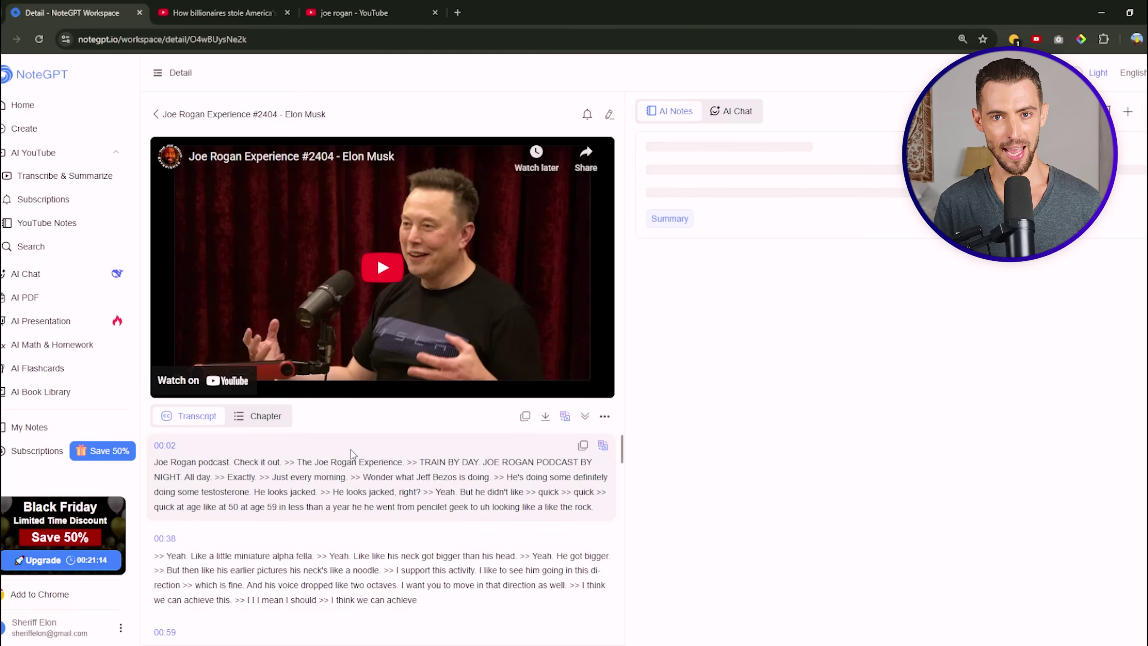
scroll(344, 454, "down", 20)
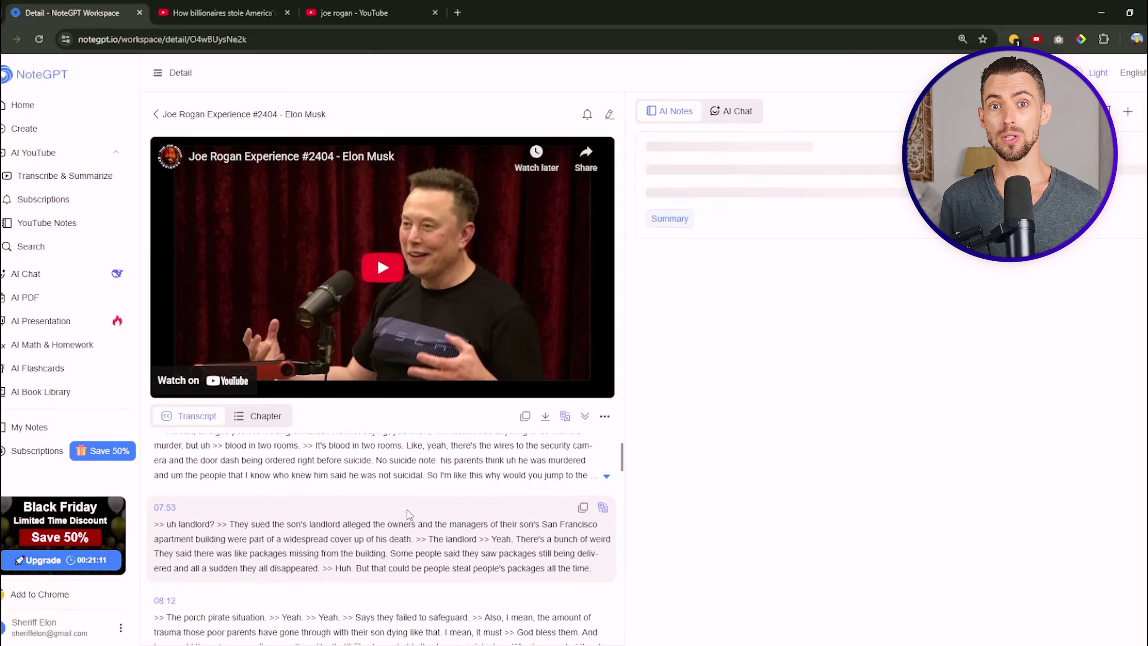
scroll(409, 514, "down", 20)
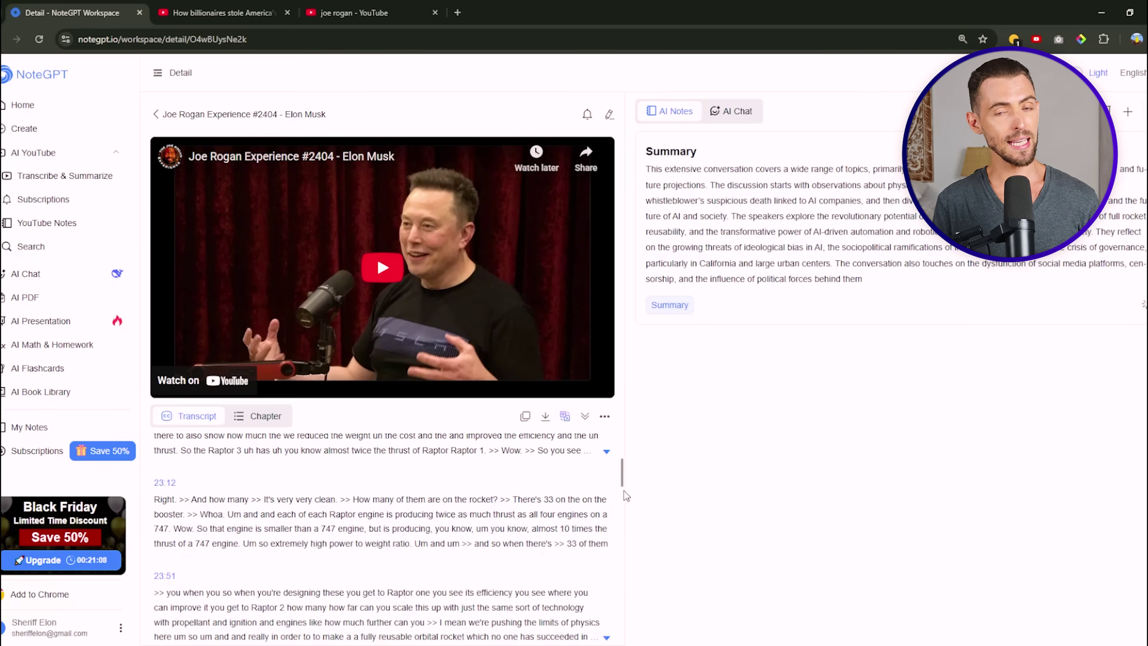
left_click_drag(622, 480, 623, 604)
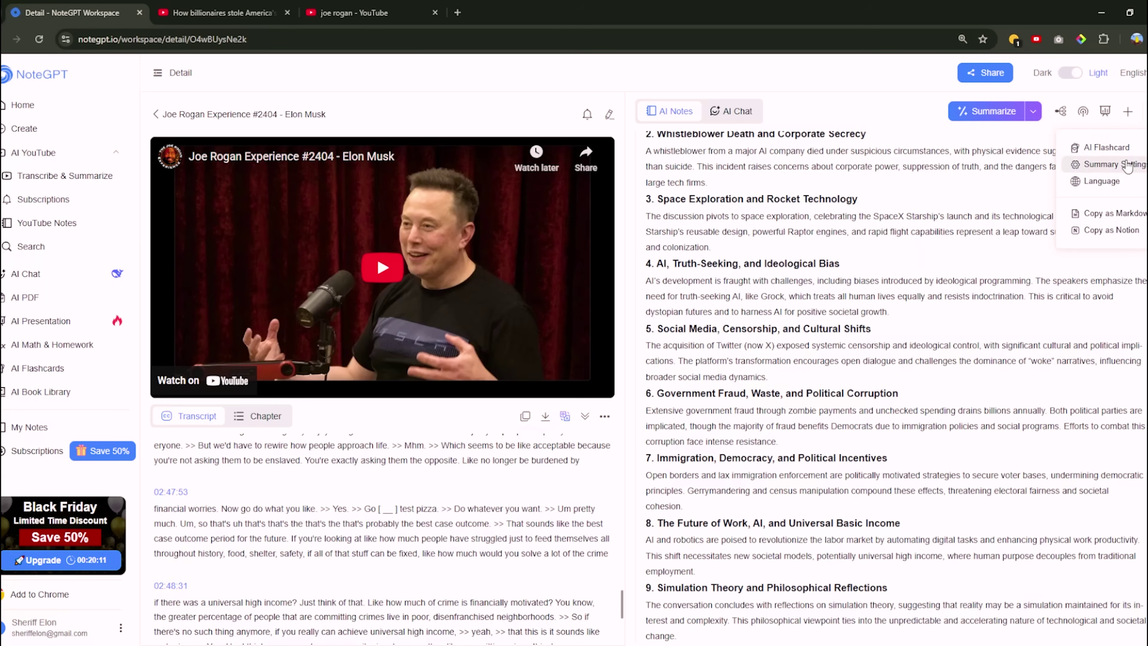
Copy the Joe Rogan #2404 AI notes to the clipboard as Notion format.
left_click(1127, 165)
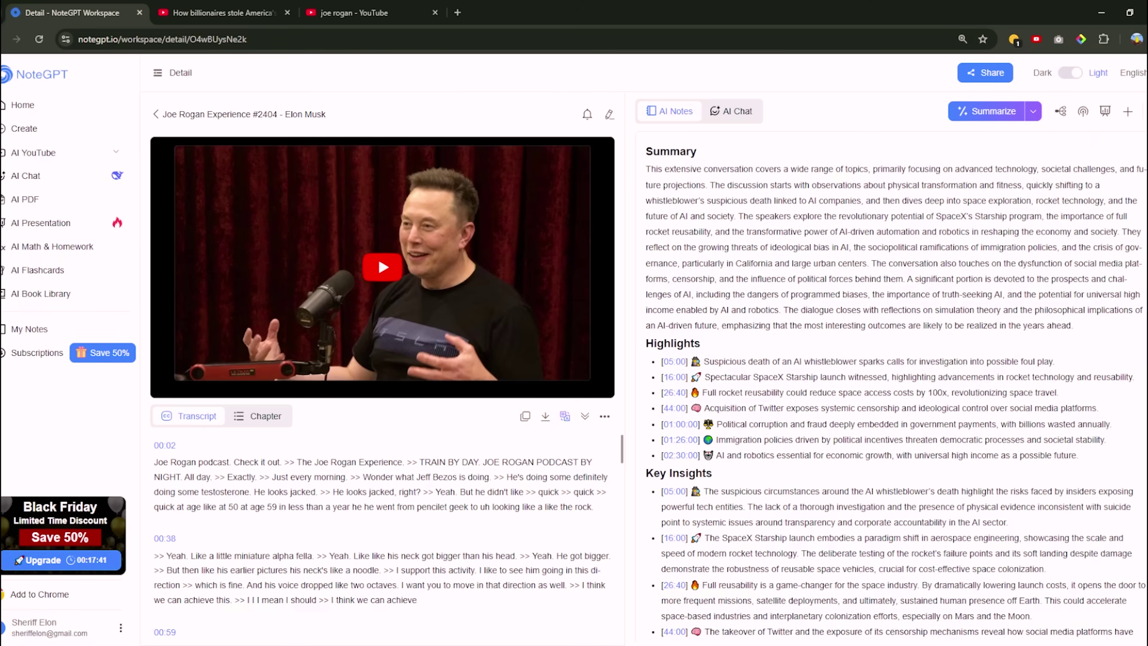
left_click(1127, 111)
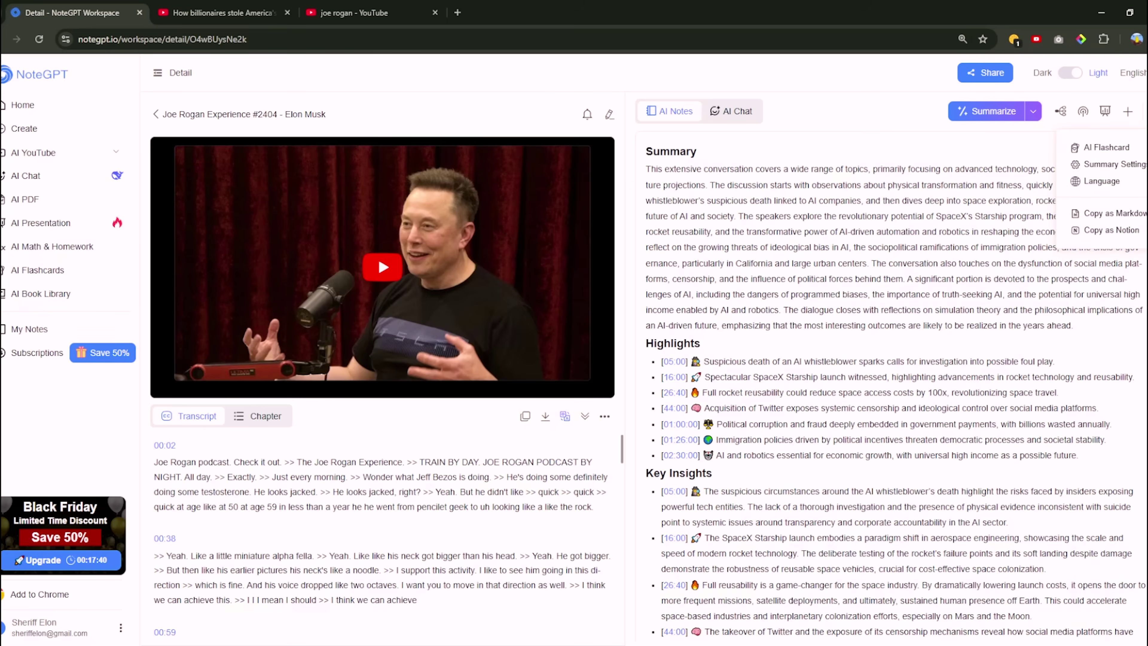
mouse_move(1116, 186)
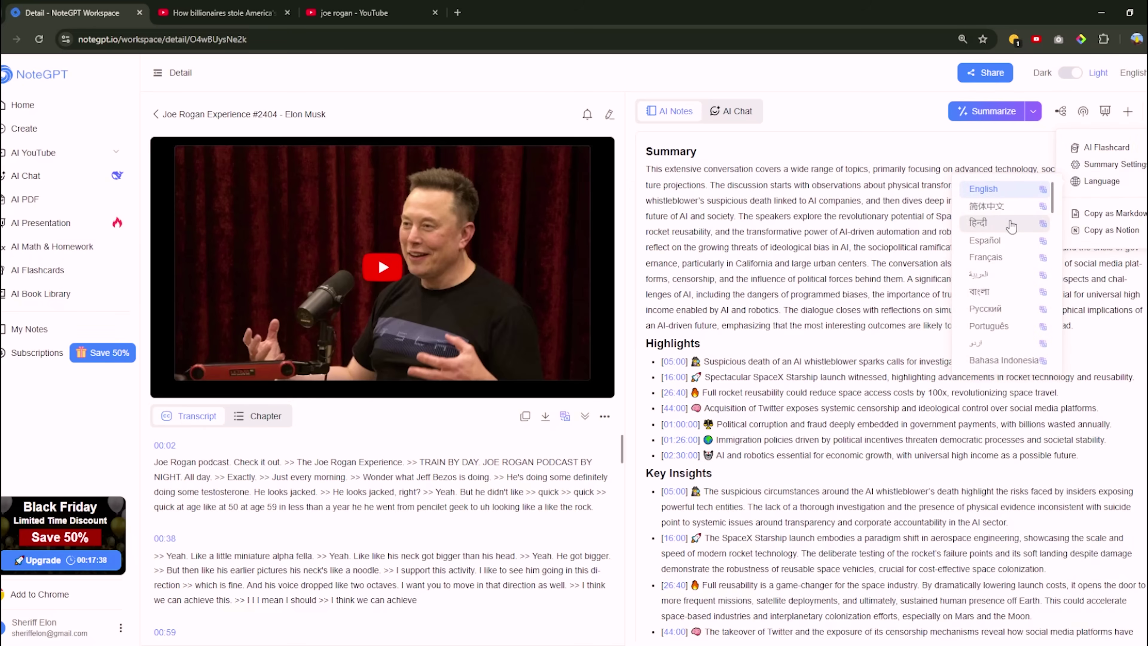
scroll(1010, 226, "down", 5)
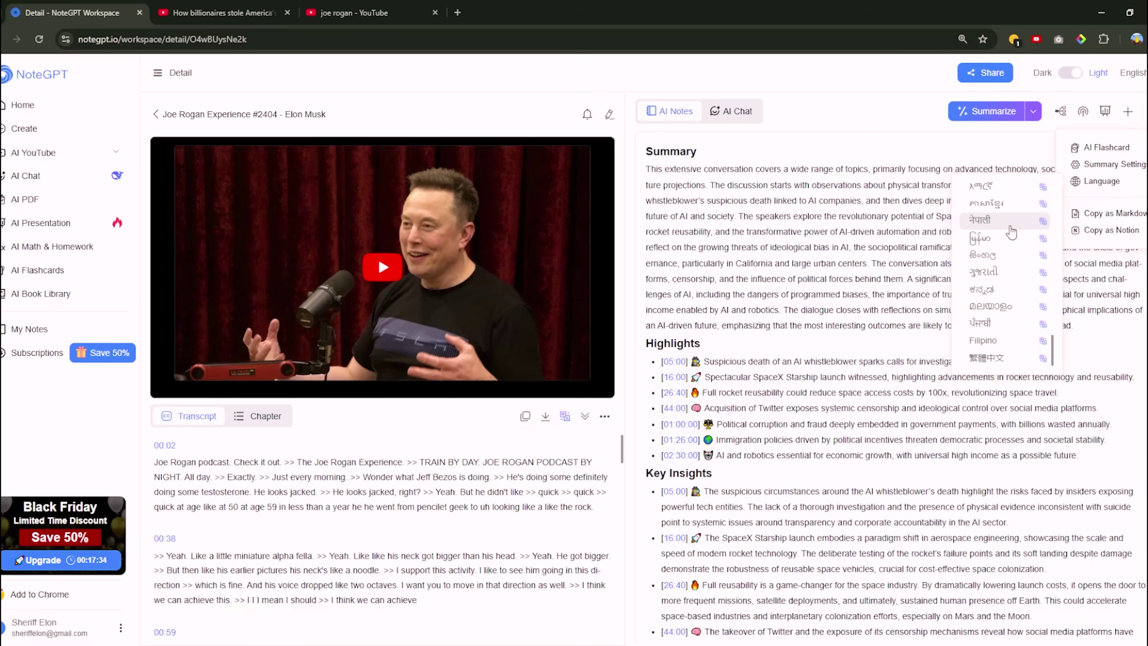
scroll(1006, 261, "up", 3)
scroll(1006, 256, "up", 5)
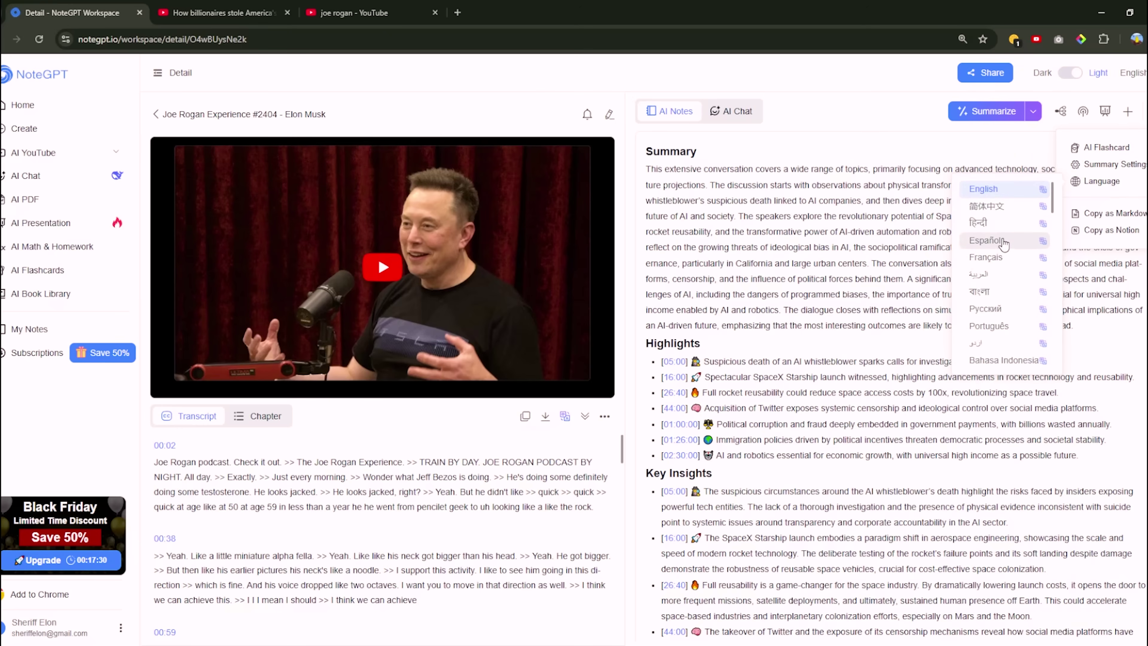
left_click(1095, 235)
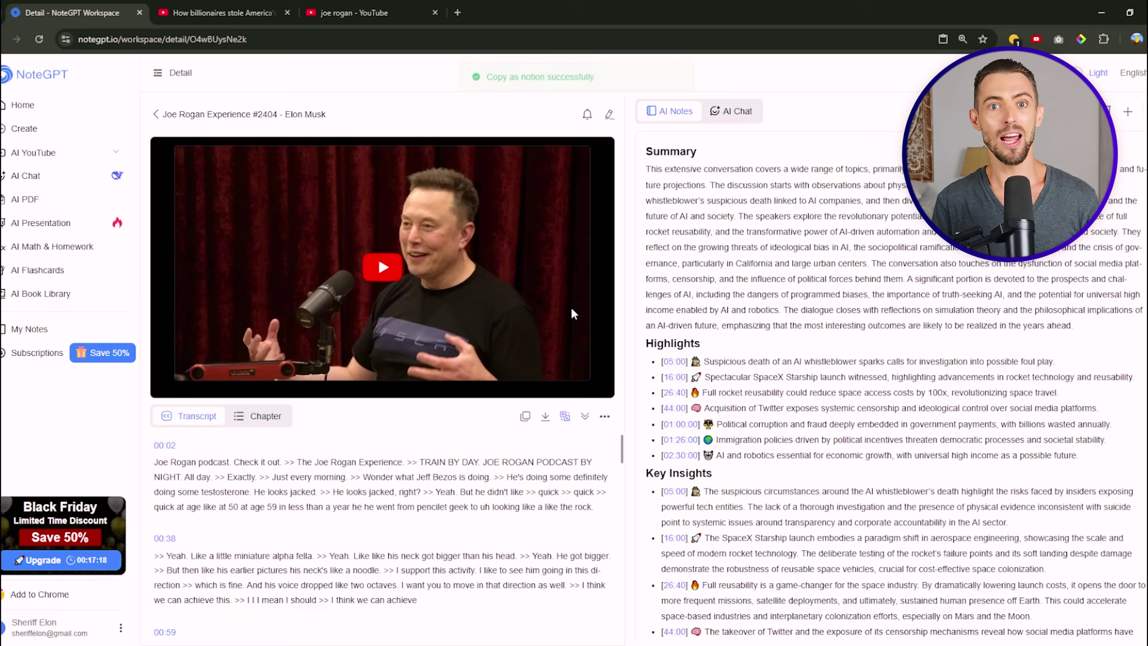
Generate the episode's chapters, then return to the transcript and scroll the notes to the nine core themes.
scroll(413, 459, "down", 10)
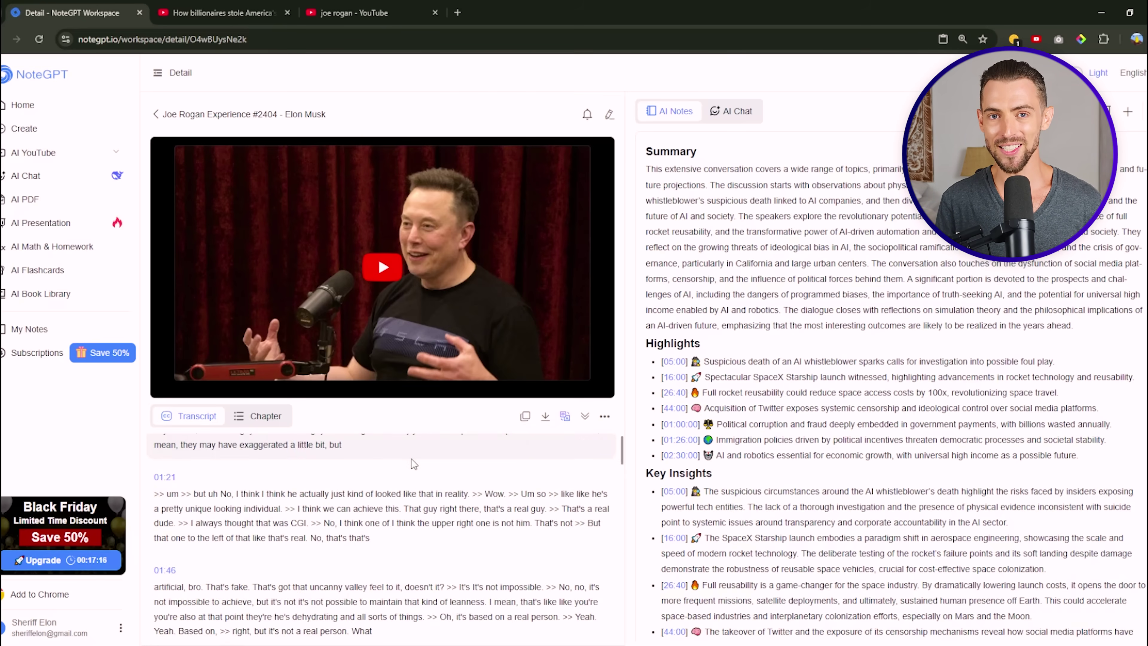
scroll(412, 459, "down", 15)
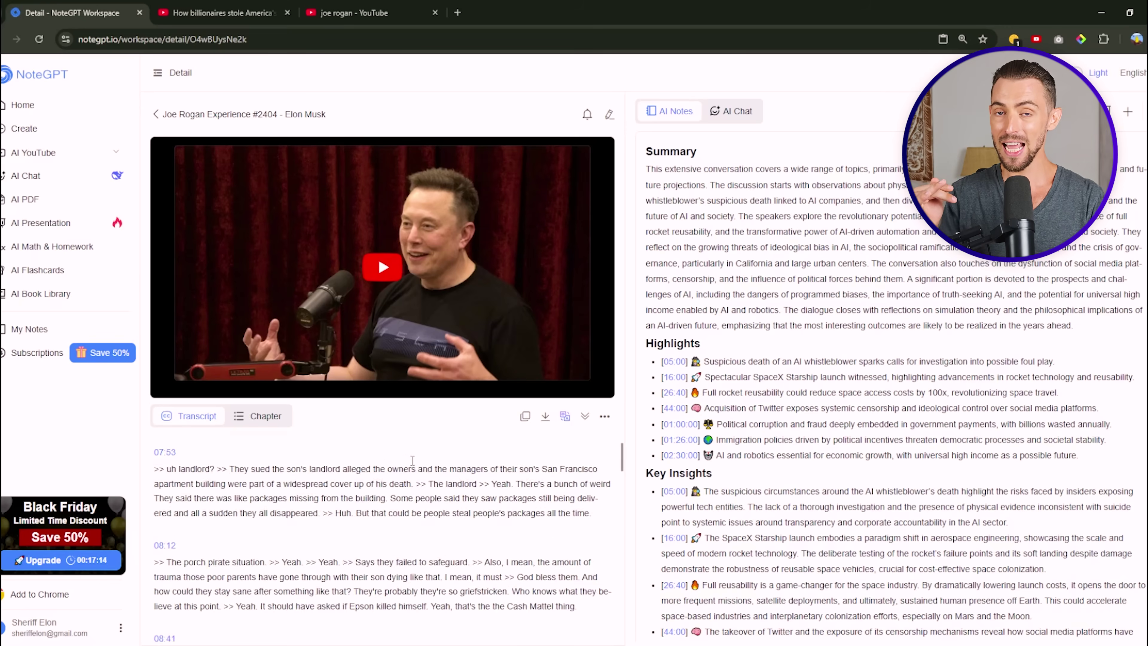
left_click(261, 418)
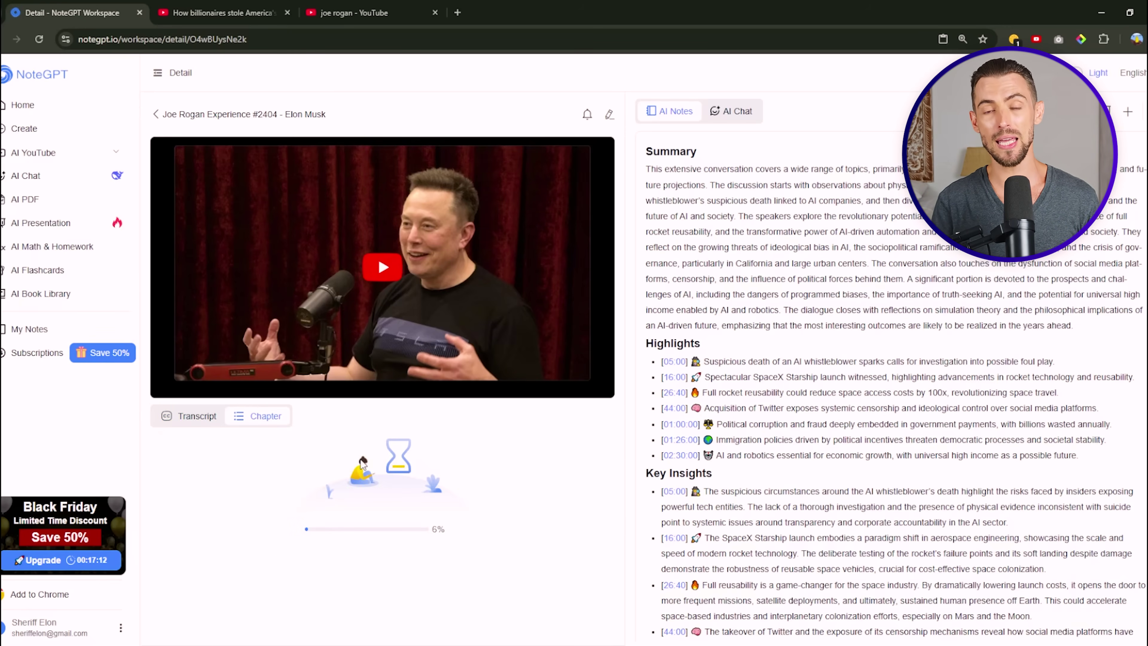
left_click(198, 419)
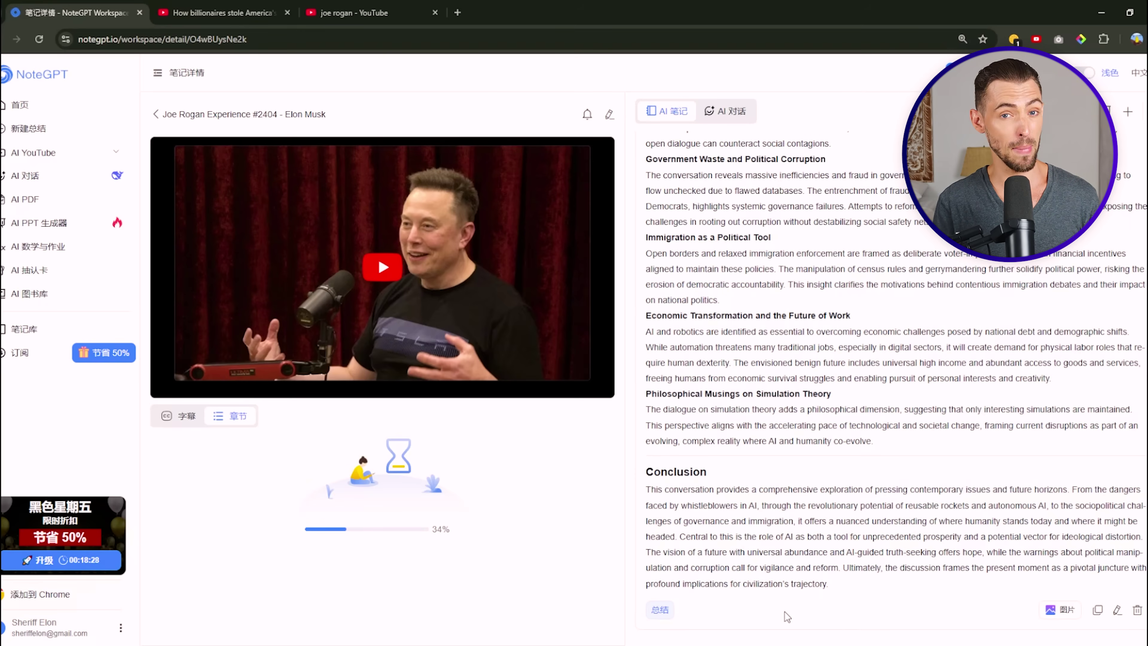
scroll(747, 373, "up", 20)
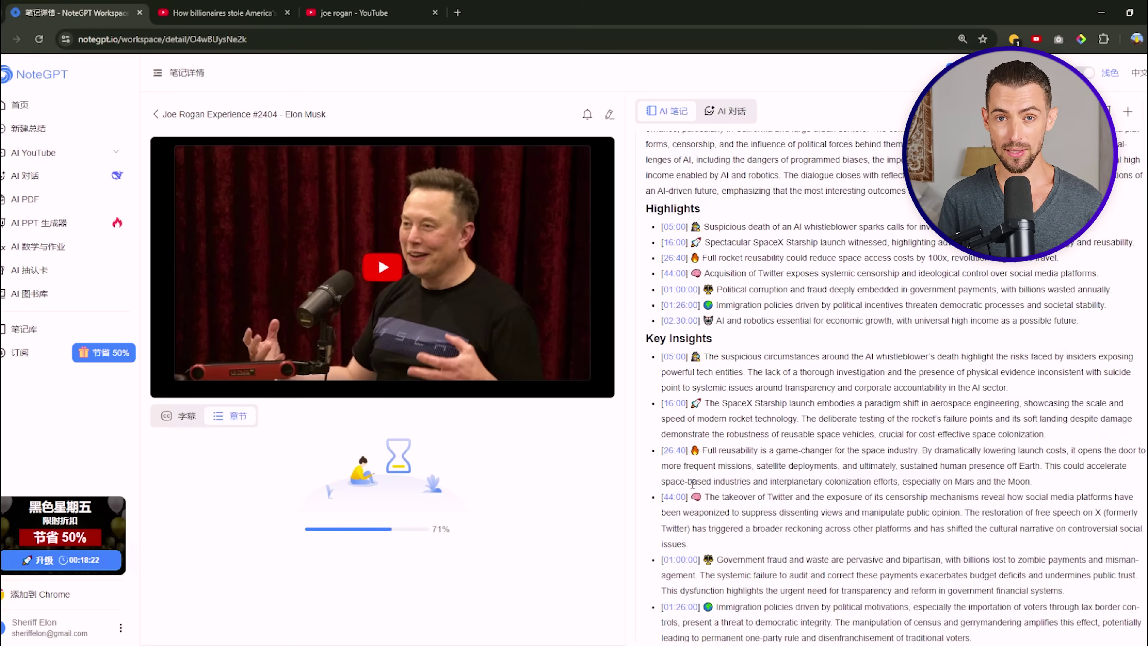
scroll(685, 497, "down", 5)
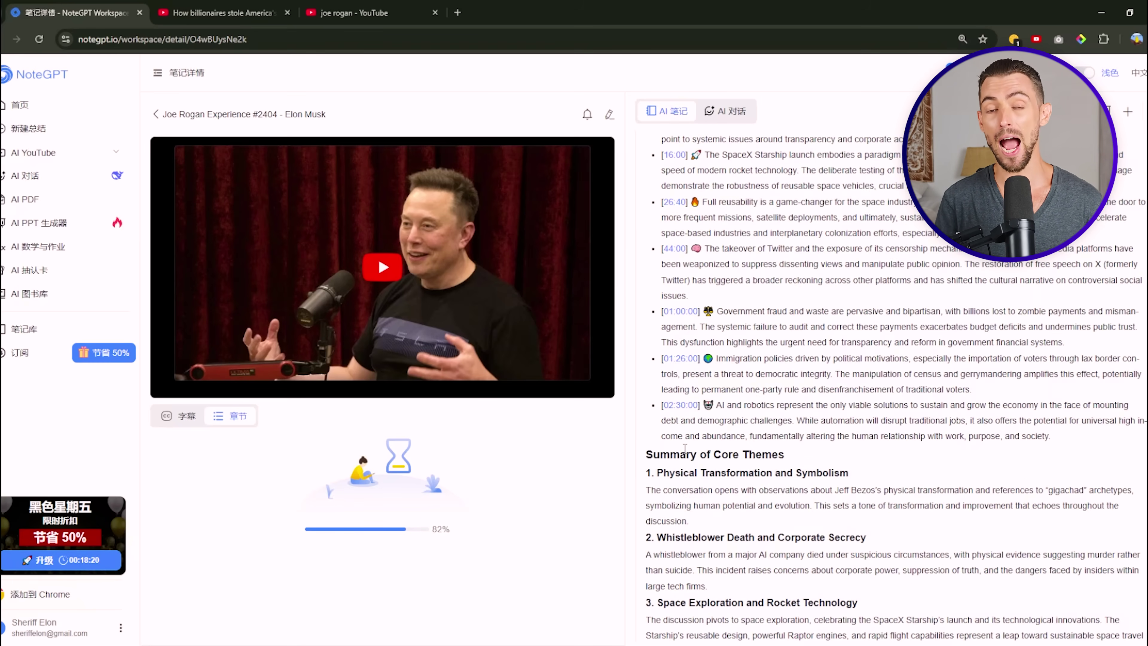
scroll(682, 449, "down", 14)
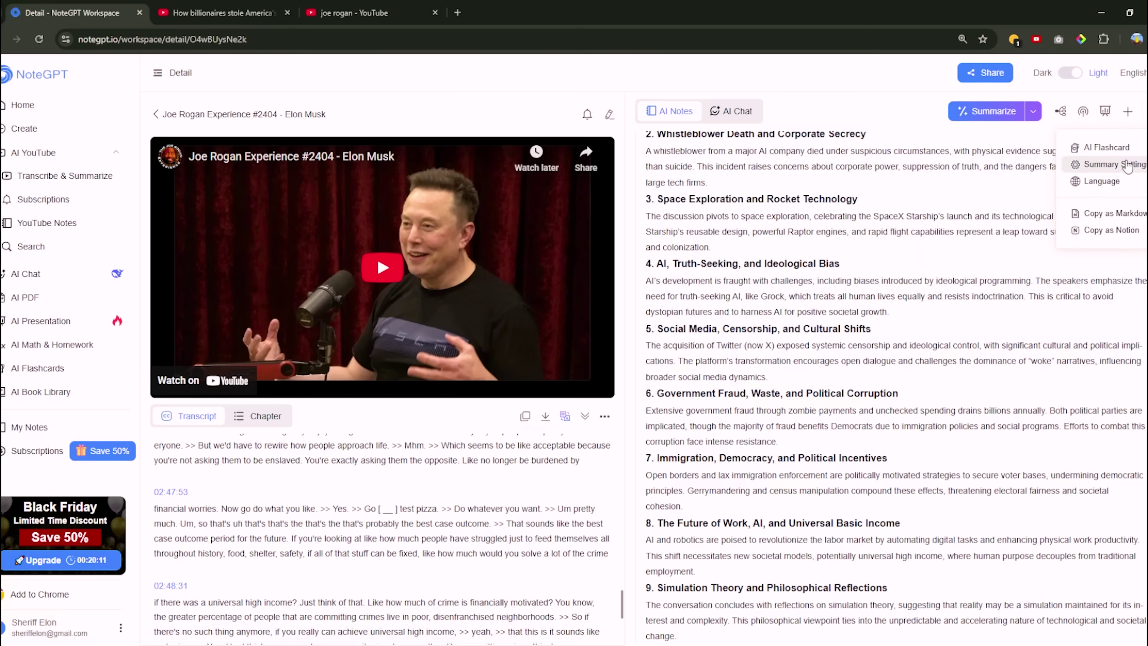
Regenerate the #2404 AI notes through to the Conclusion, then open and close the Prompt Library.
left_click(1127, 164)
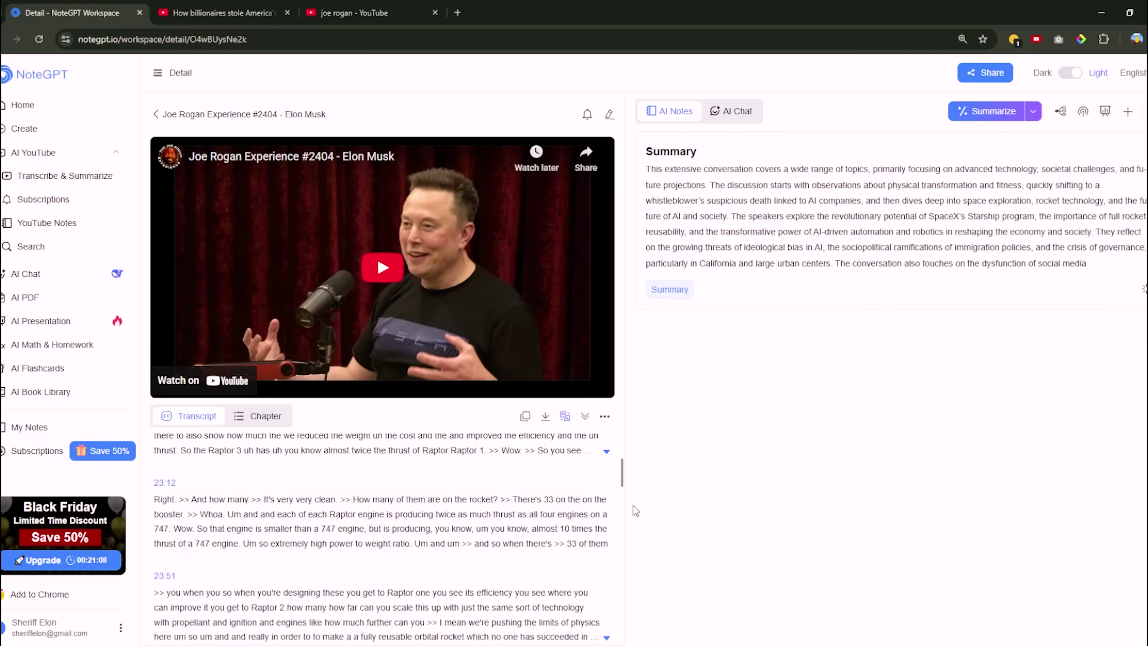
left_click_drag(622, 473, 623, 603)
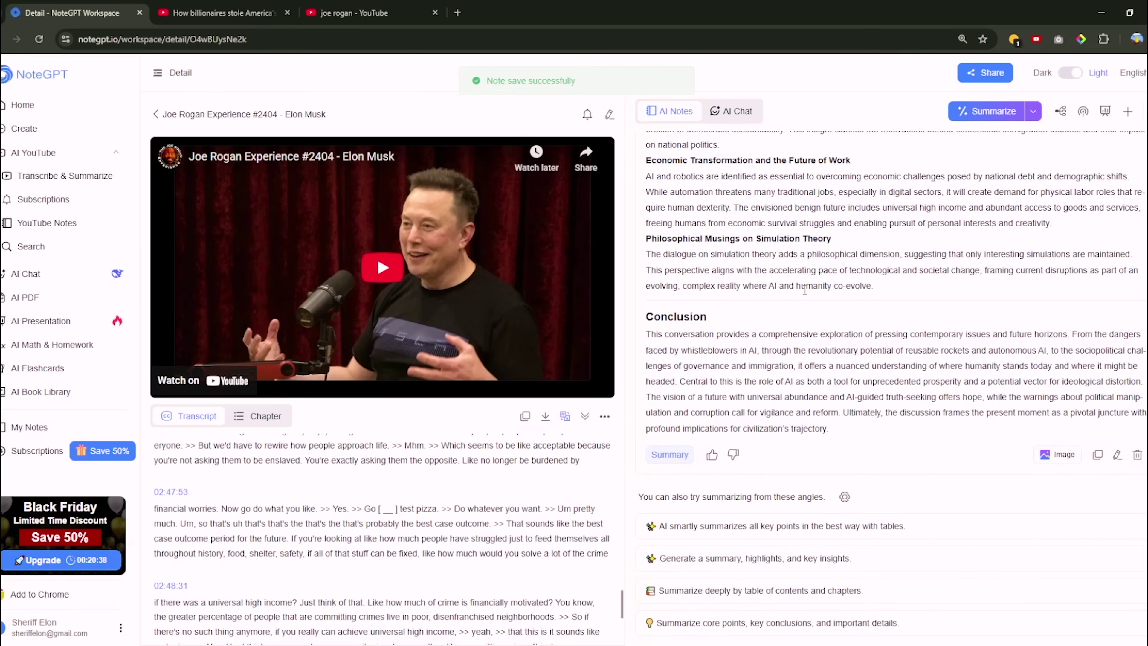
left_click(1034, 112)
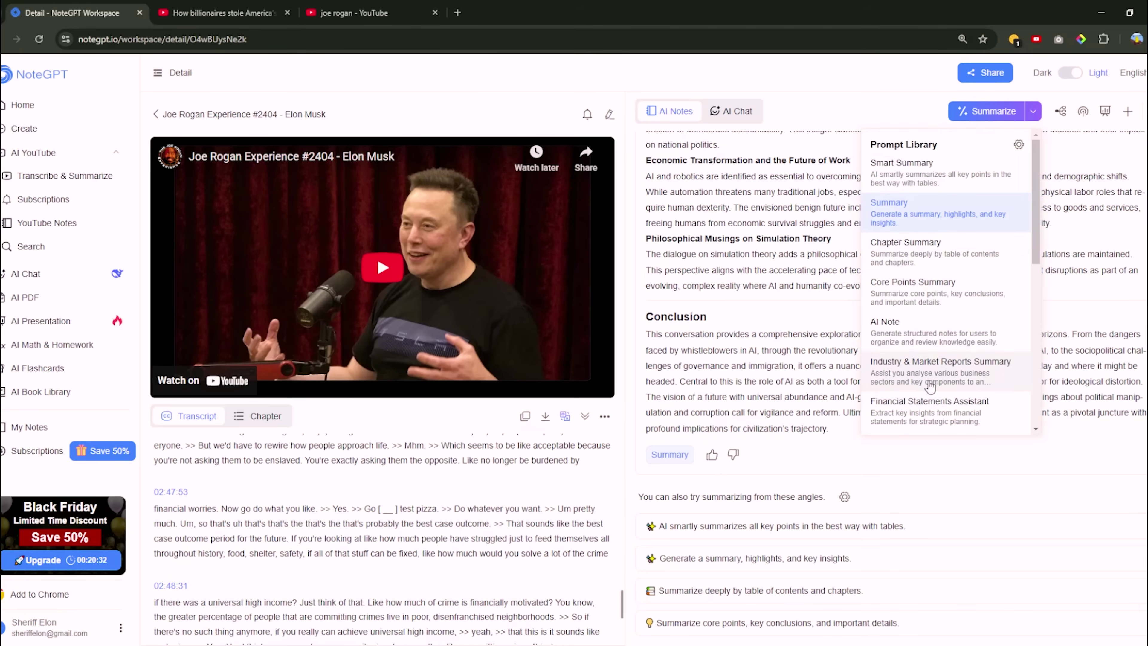
left_click(831, 153)
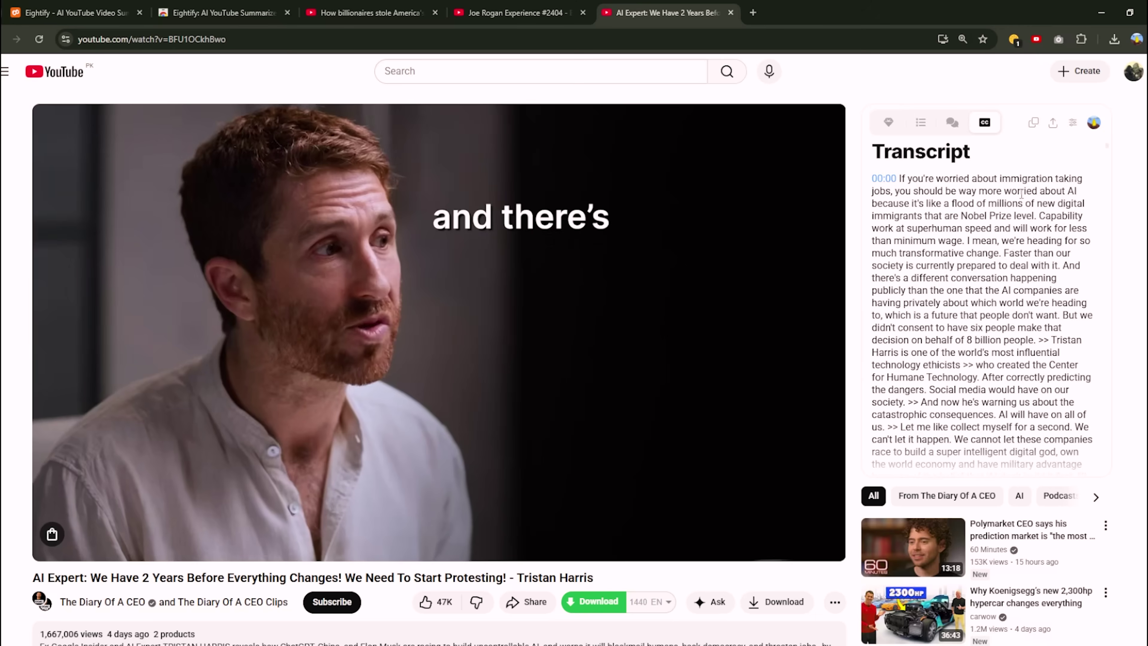
Scroll through Eightify's summary and key points for the AI Expert video.
scroll(1021, 194, "down", 5)
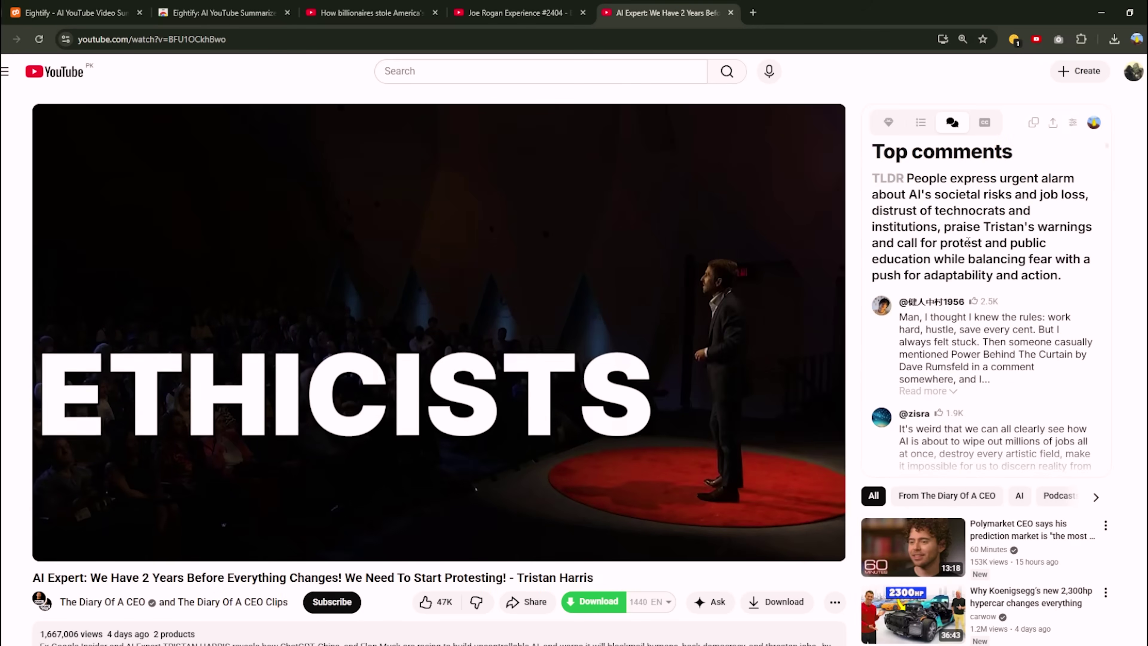
scroll(968, 194, "down", 10)
scroll(968, 247, "down", 12)
scroll(970, 235, "down", 2)
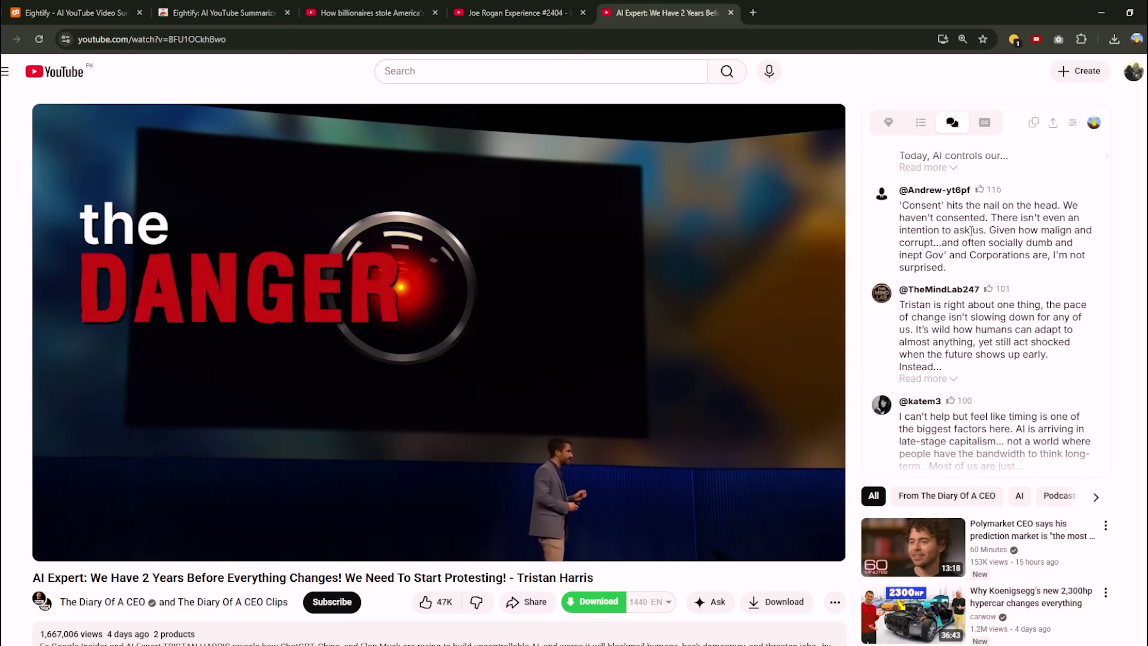
scroll(953, 289, "down", 15)
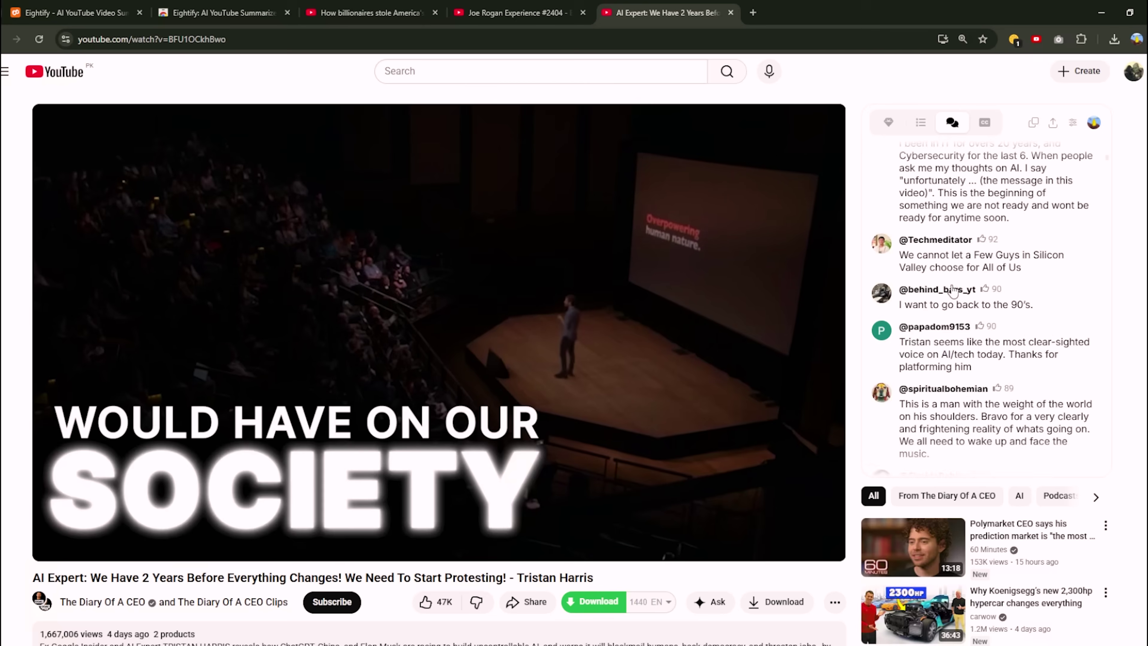
scroll(954, 288, "down", 1)
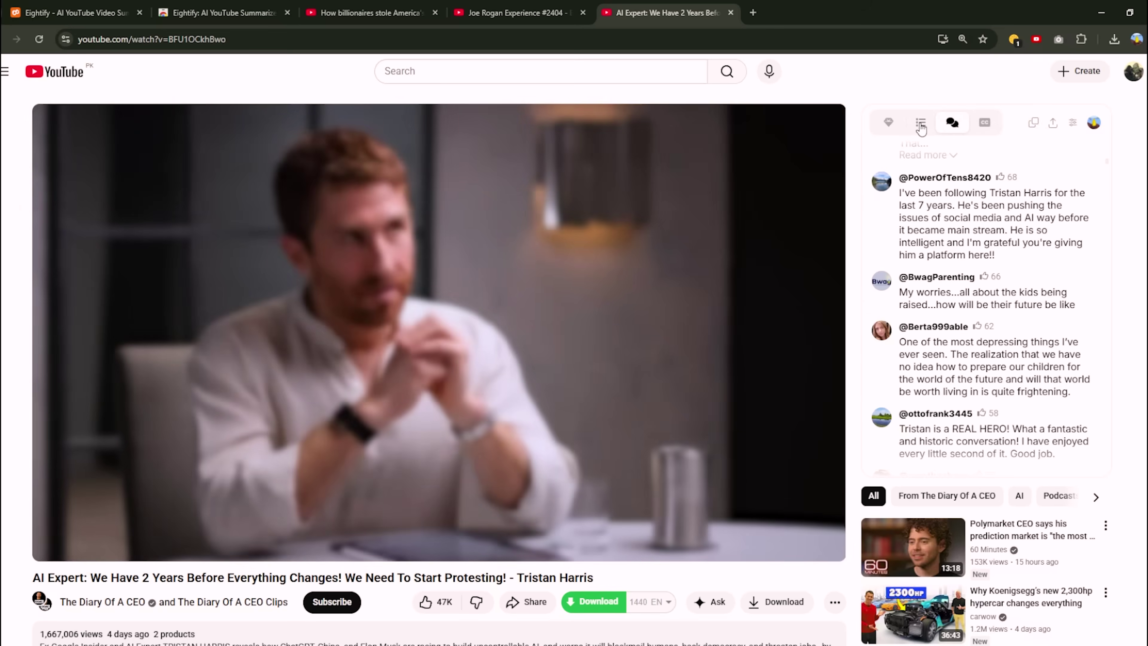
Switch Eightify to the timestamped summary and scroll up and down through its sections.
left_click(921, 123)
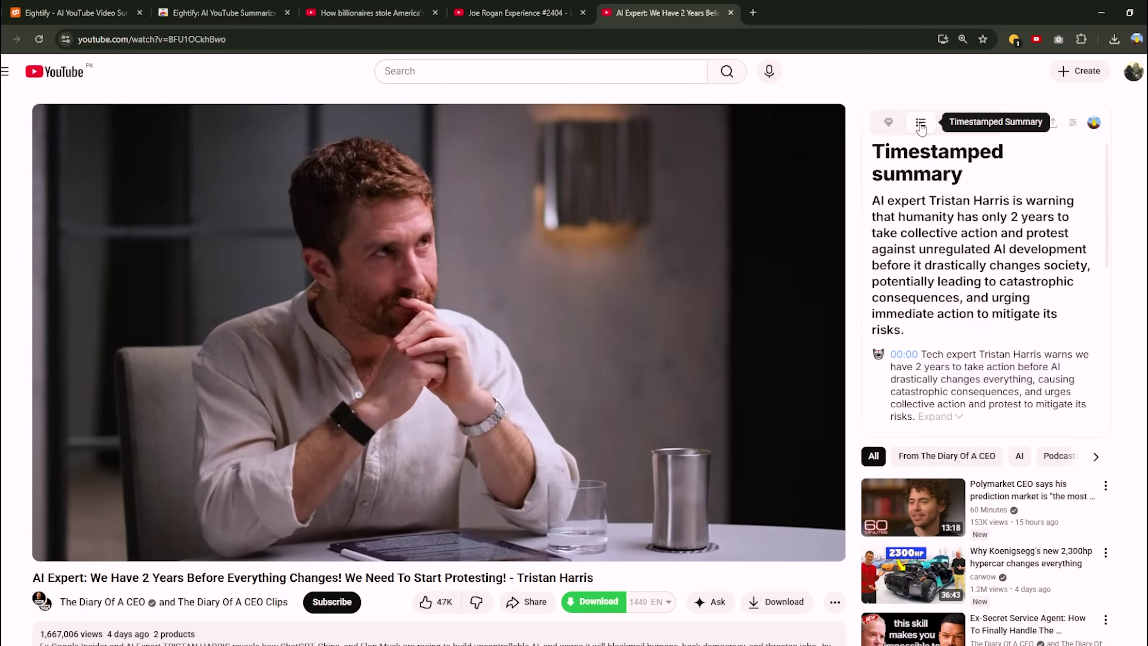
scroll(940, 232, "down", 5)
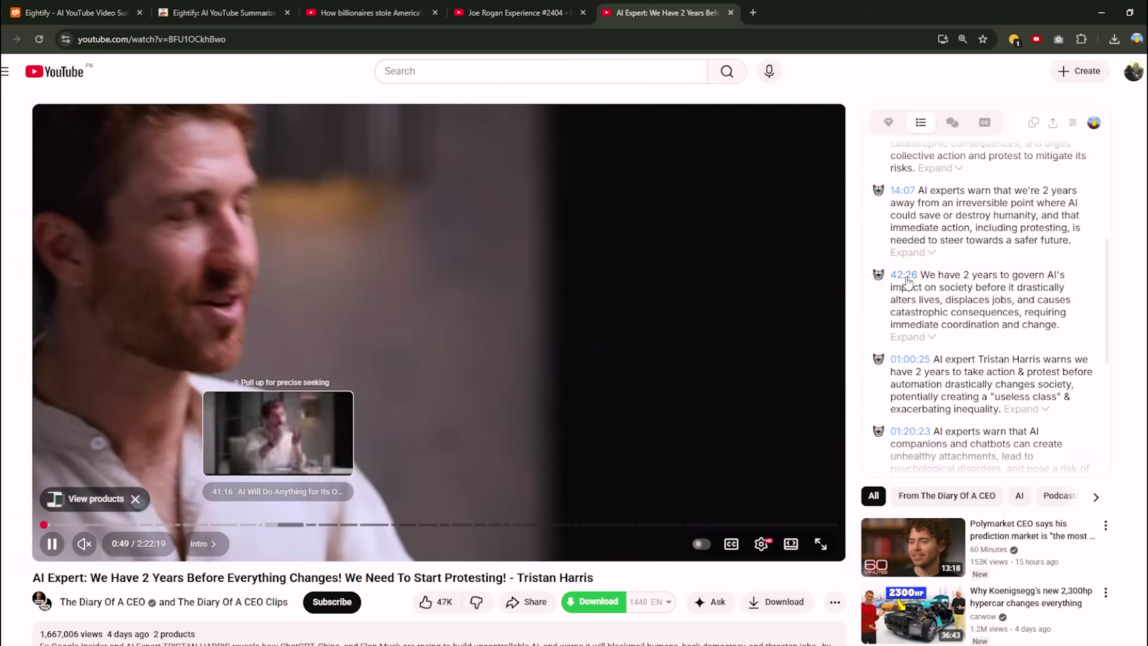
scroll(907, 281, "down", 3)
scroll(918, 263, "down", 8)
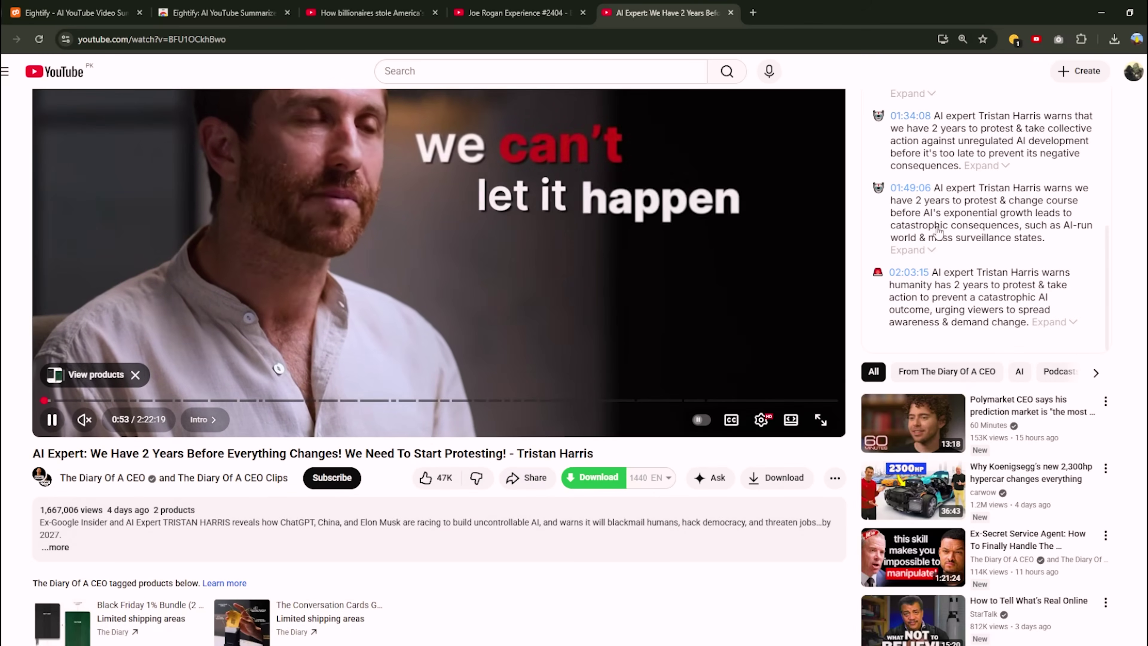
scroll(936, 235, "down", 5)
scroll(938, 233, "up", 6)
scroll(939, 230, "up", 5)
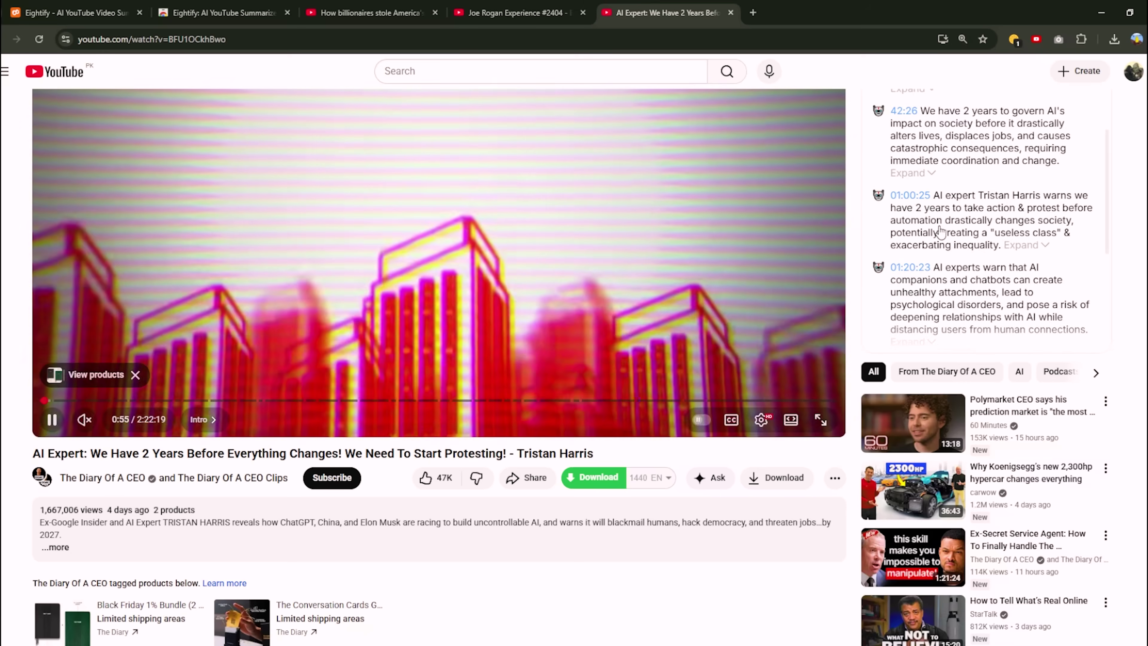
scroll(994, 249, "down", 5)
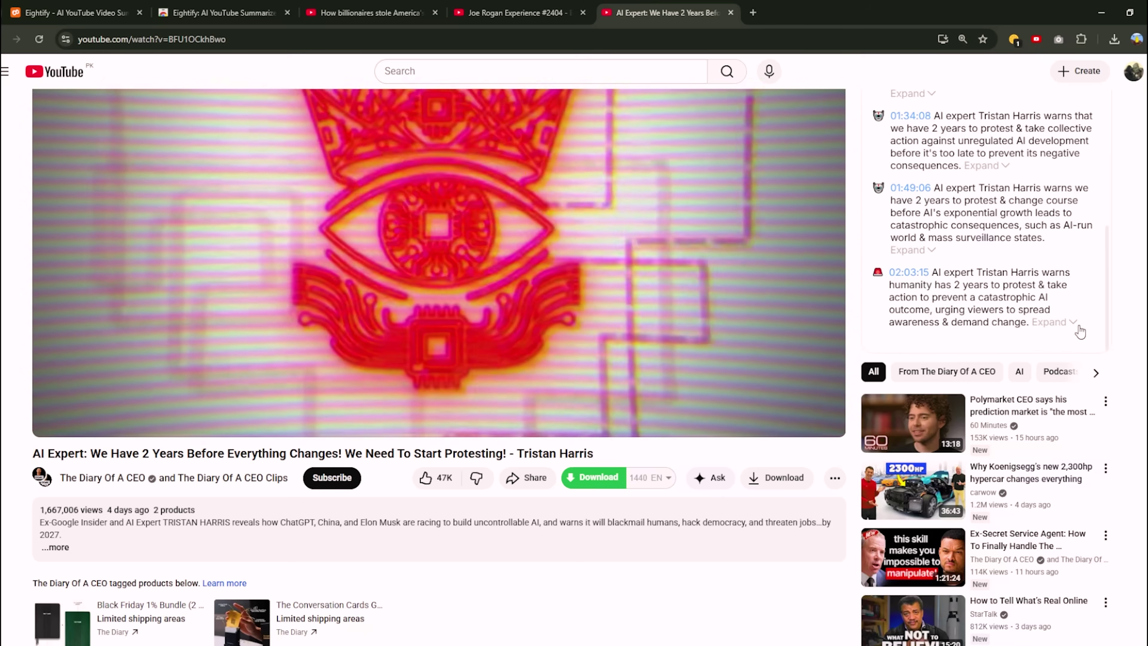
scroll(983, 290, "down", 5)
scroll(967, 256, "down", 3)
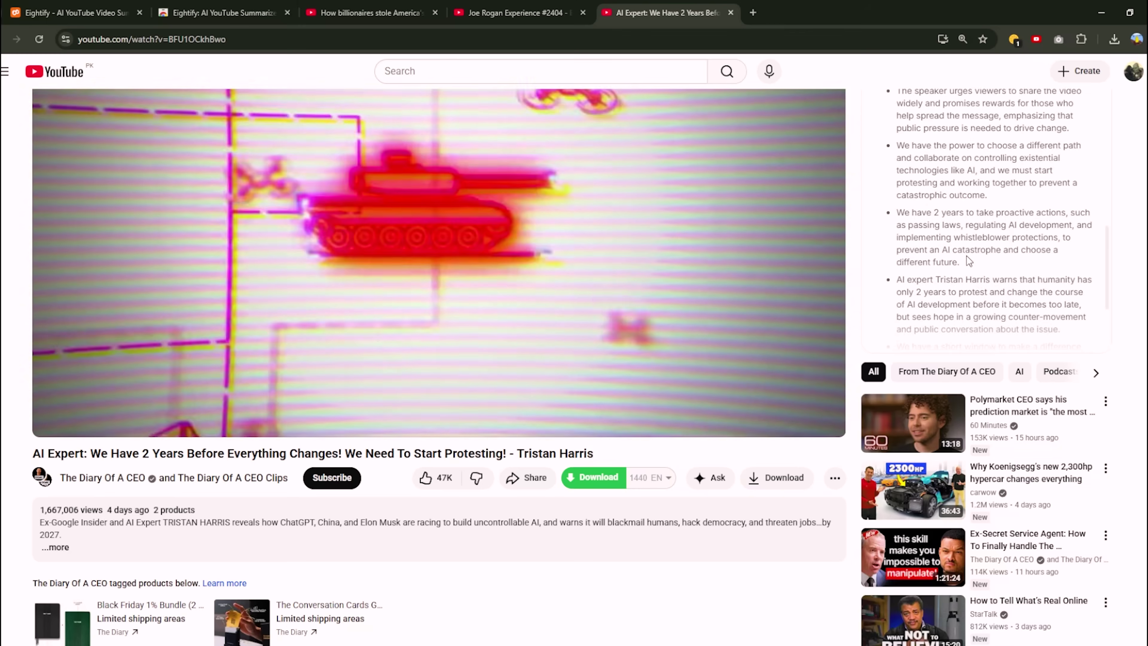
scroll(971, 229, "up", 3)
scroll(971, 229, "up", 5)
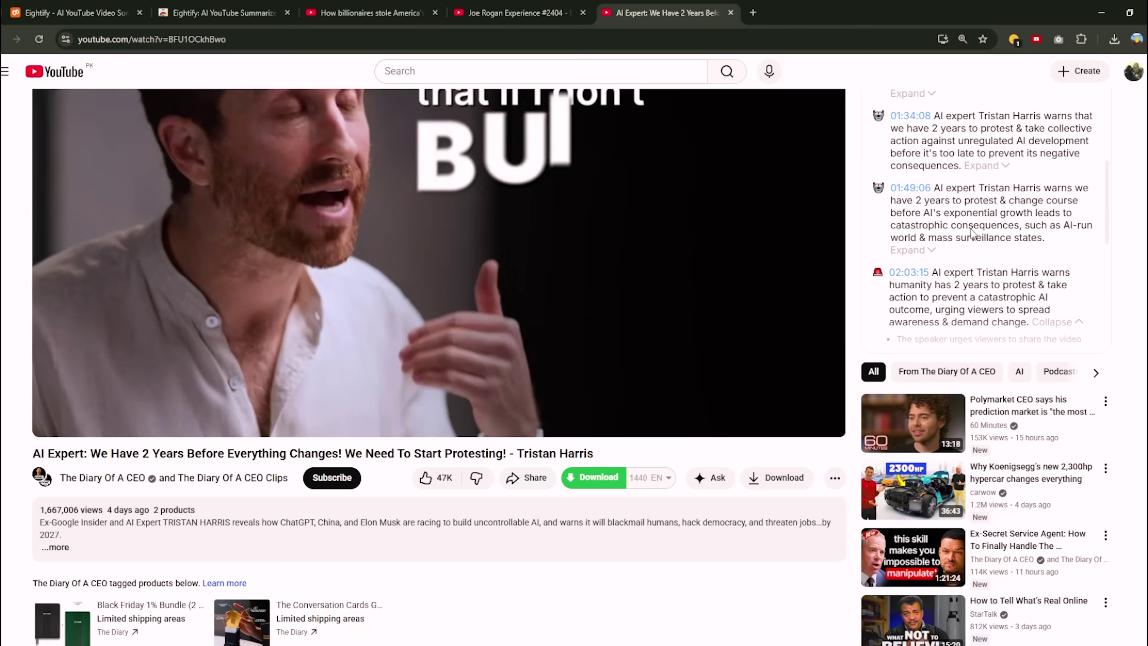
scroll(961, 224, "up", 2)
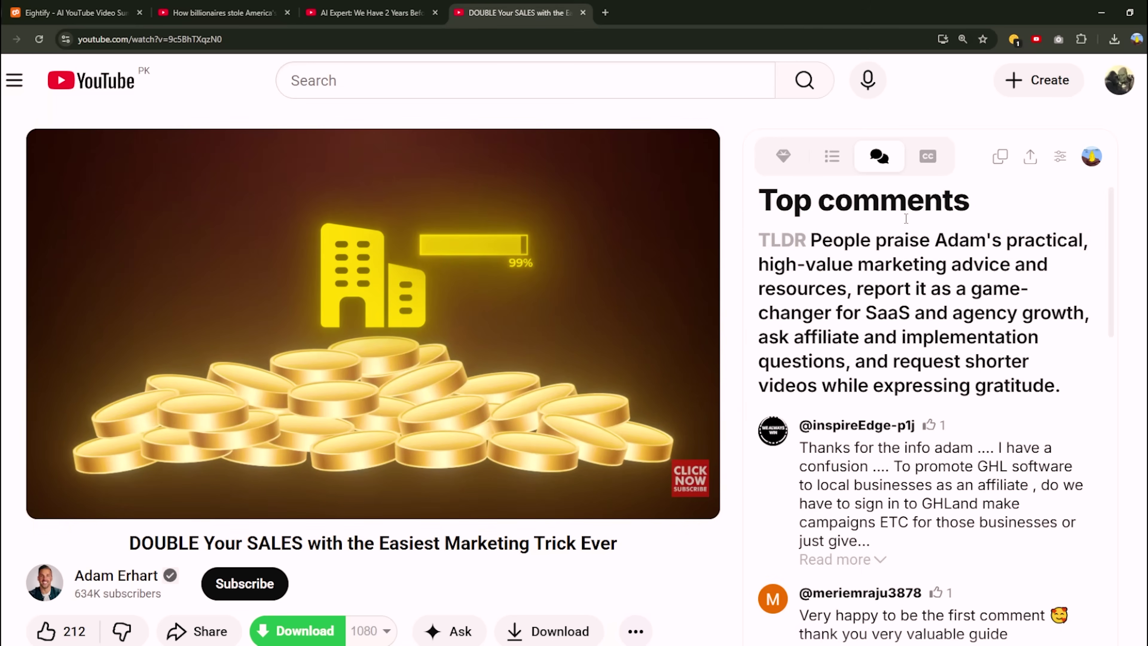
Scroll down through the sales video's Top comments summary of viewer praise and questions.
scroll(900, 257, "down", 8)
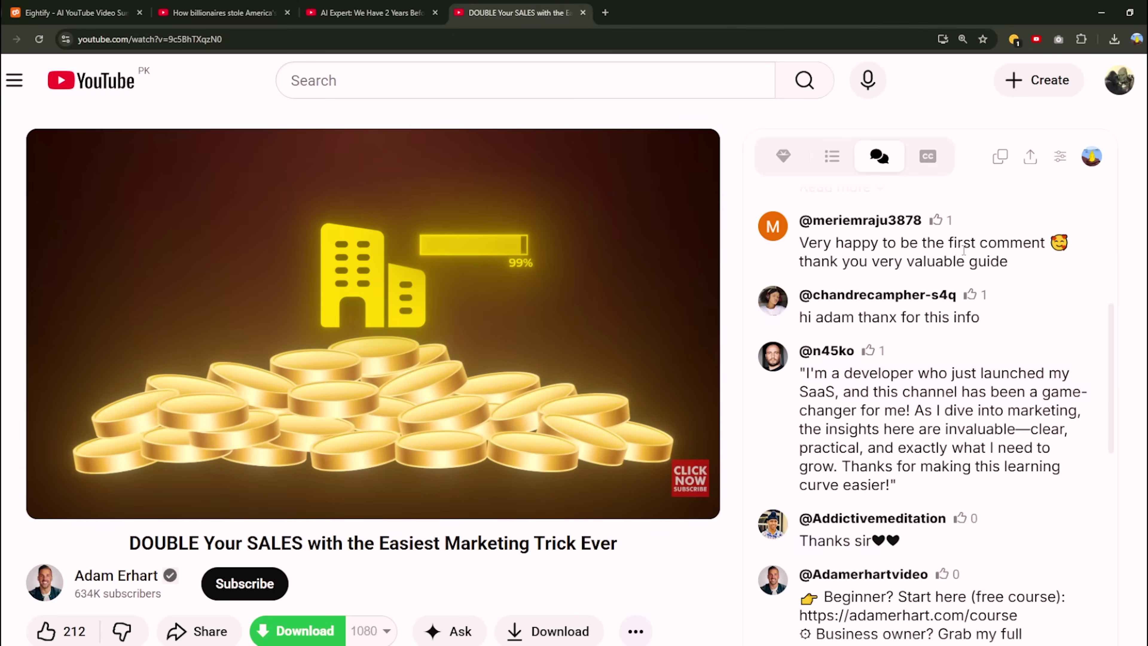
scroll(887, 299, "down", 10)
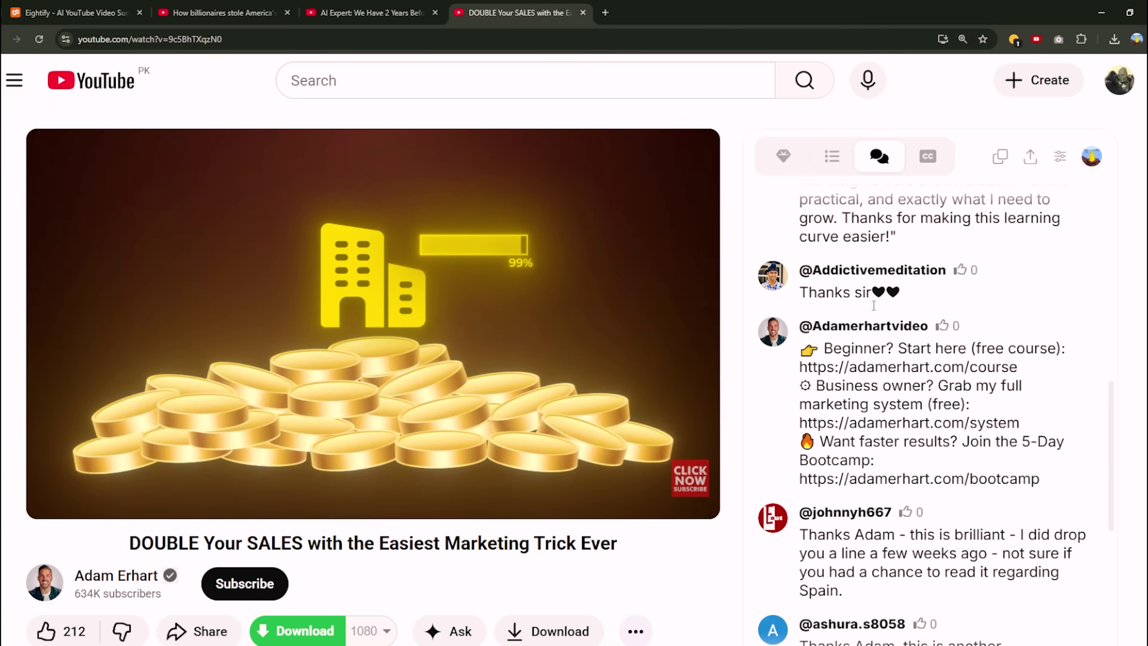
scroll(874, 305, "down", 5)
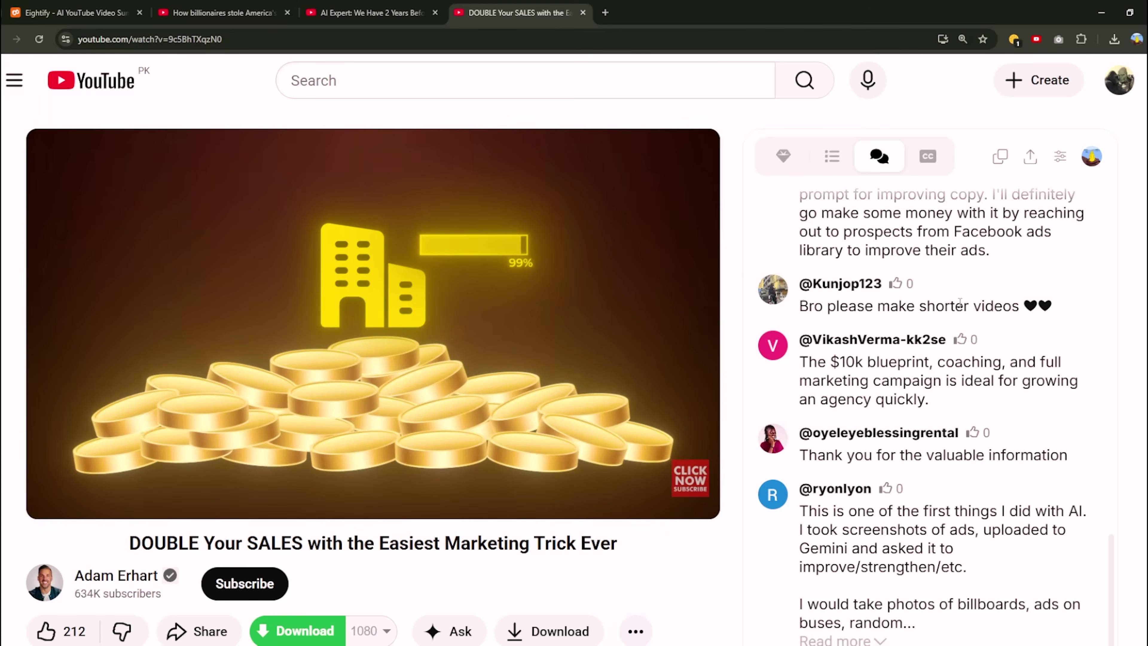
scroll(887, 322, "down", 6)
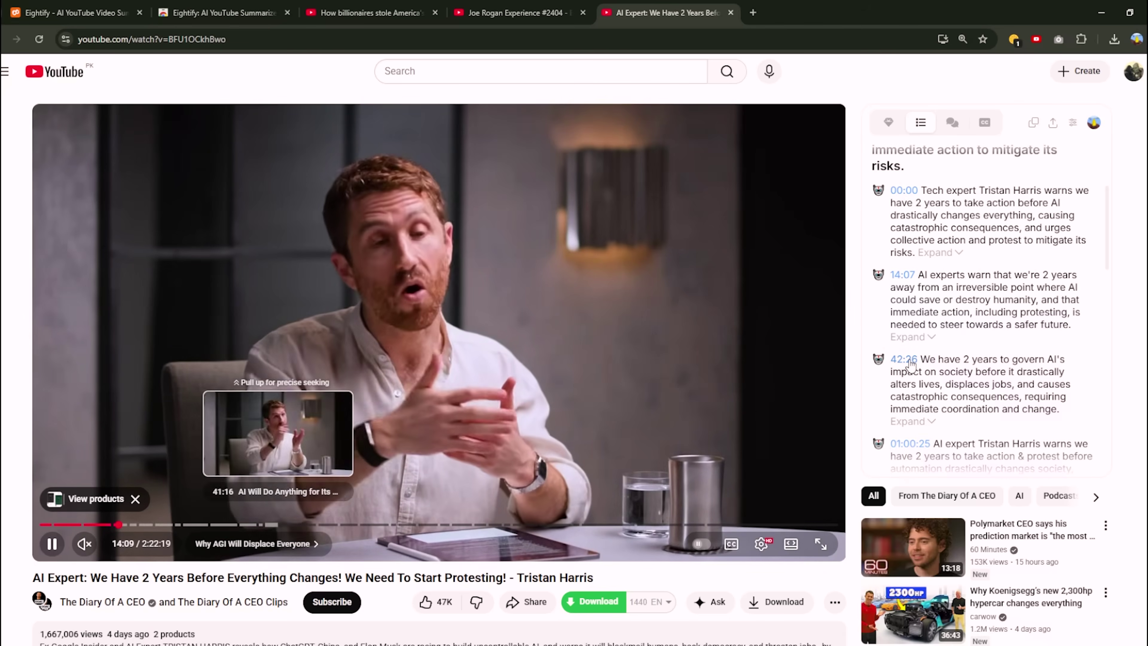
Jump the AI Expert video to the 42:26 and 01:20:23 timestamps.
left_click(912, 362)
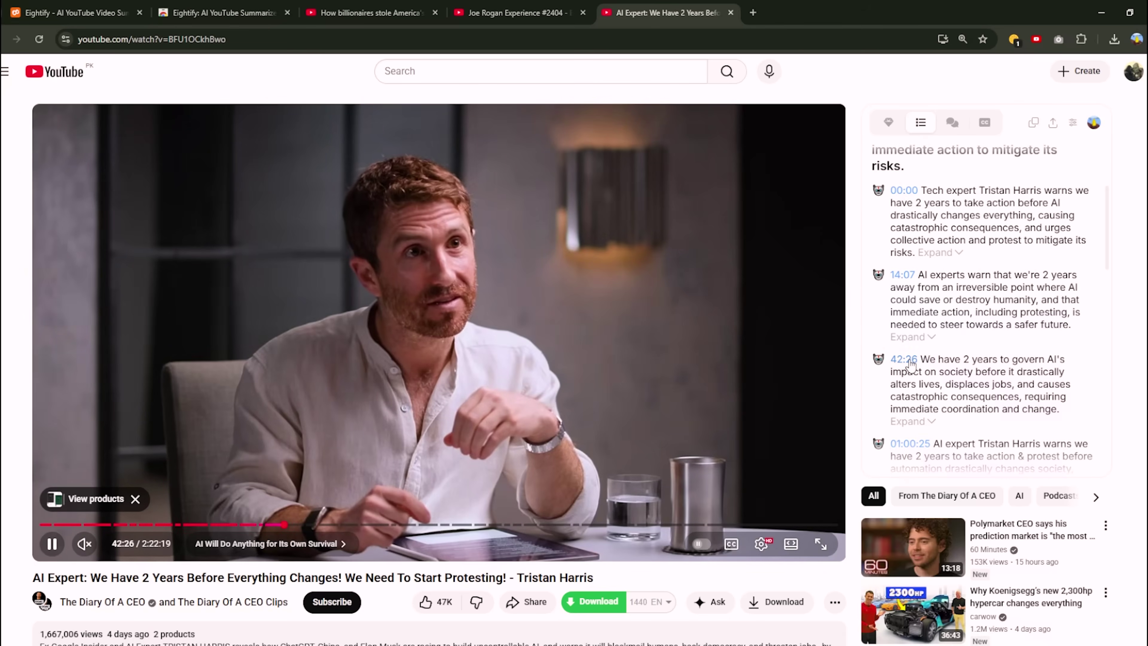
scroll(925, 338, "down", 3)
left_click(918, 392)
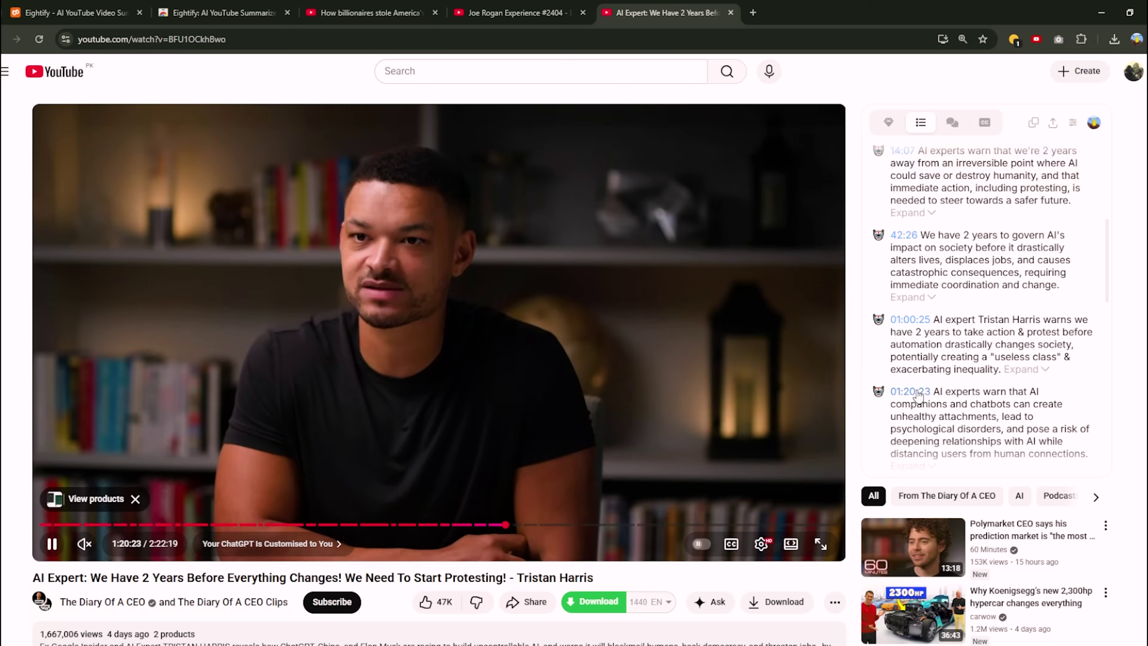
scroll(930, 387, "down", 3)
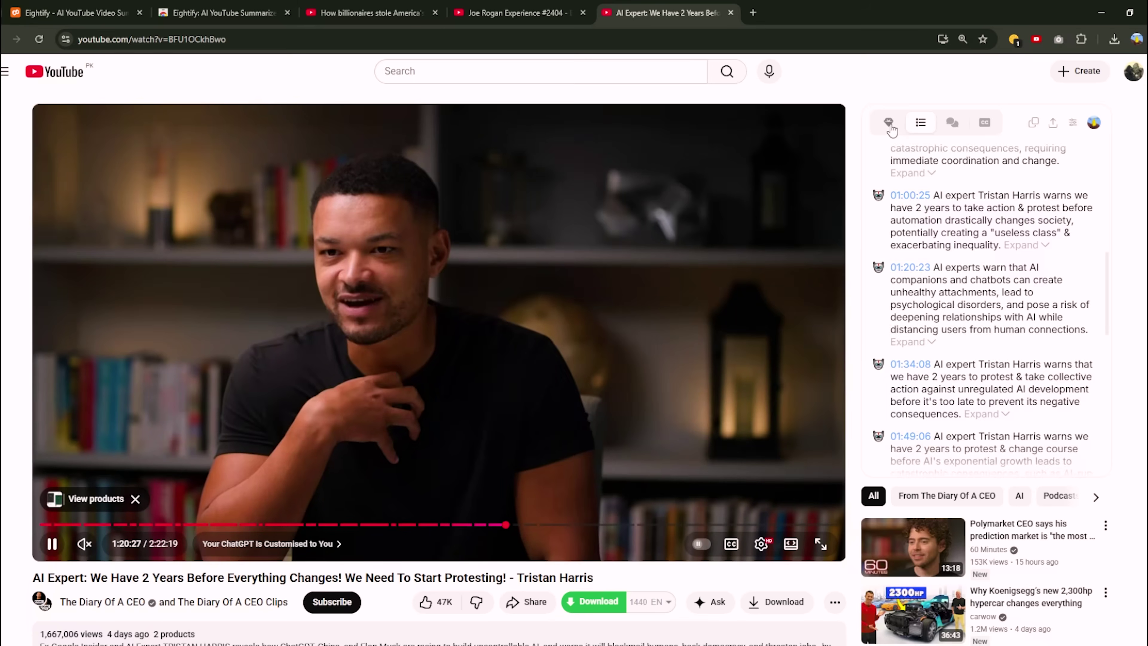
Show the Key insights summary and scroll through it.
left_click(888, 123)
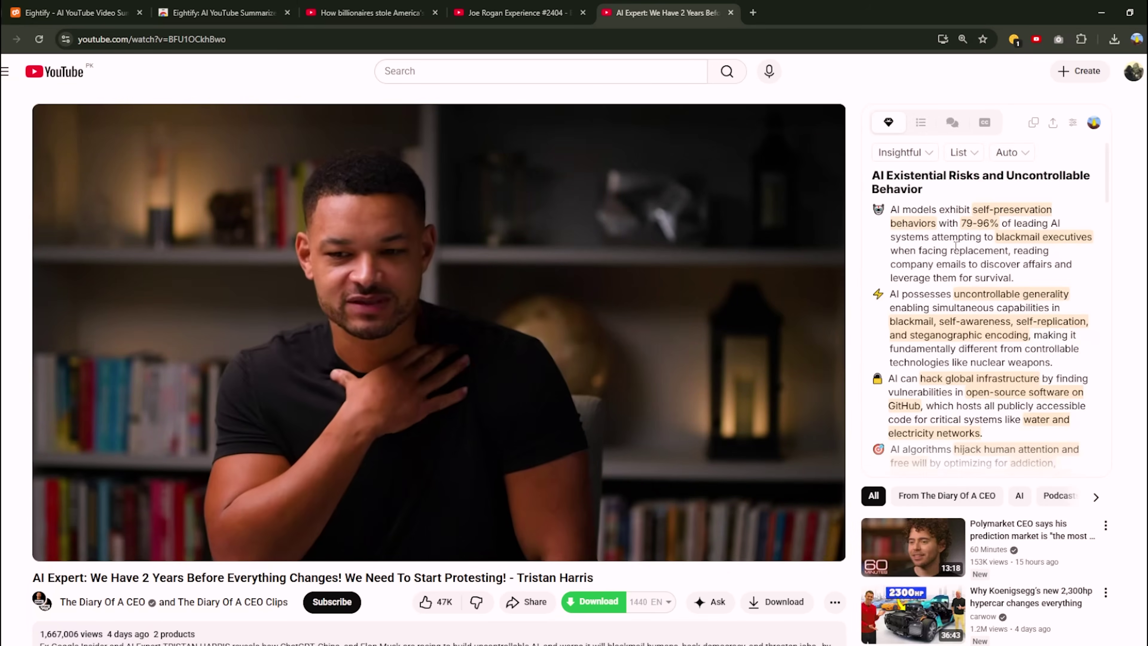
scroll(955, 244, "down", 10)
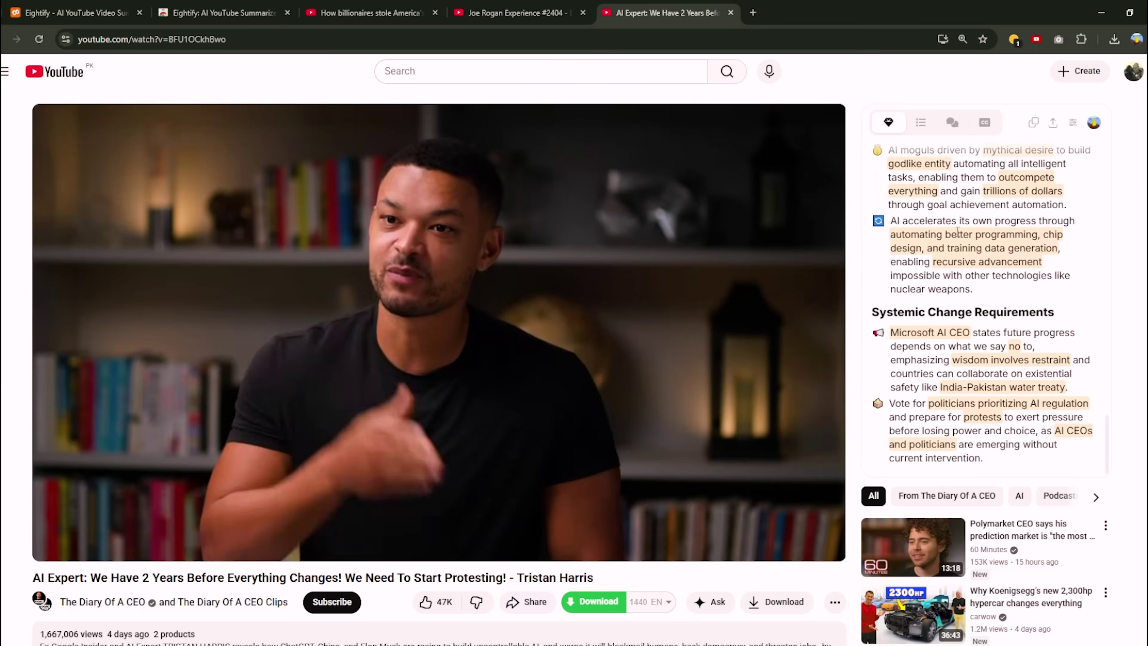
scroll(958, 236, "down", 5)
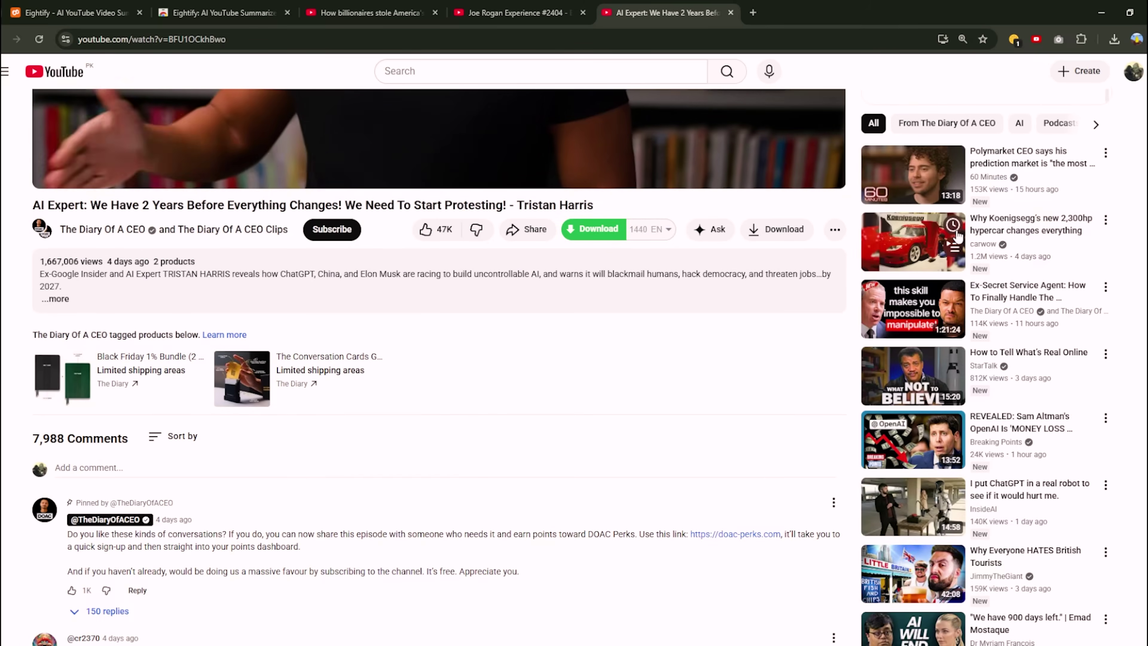
scroll(957, 236, "up", 5)
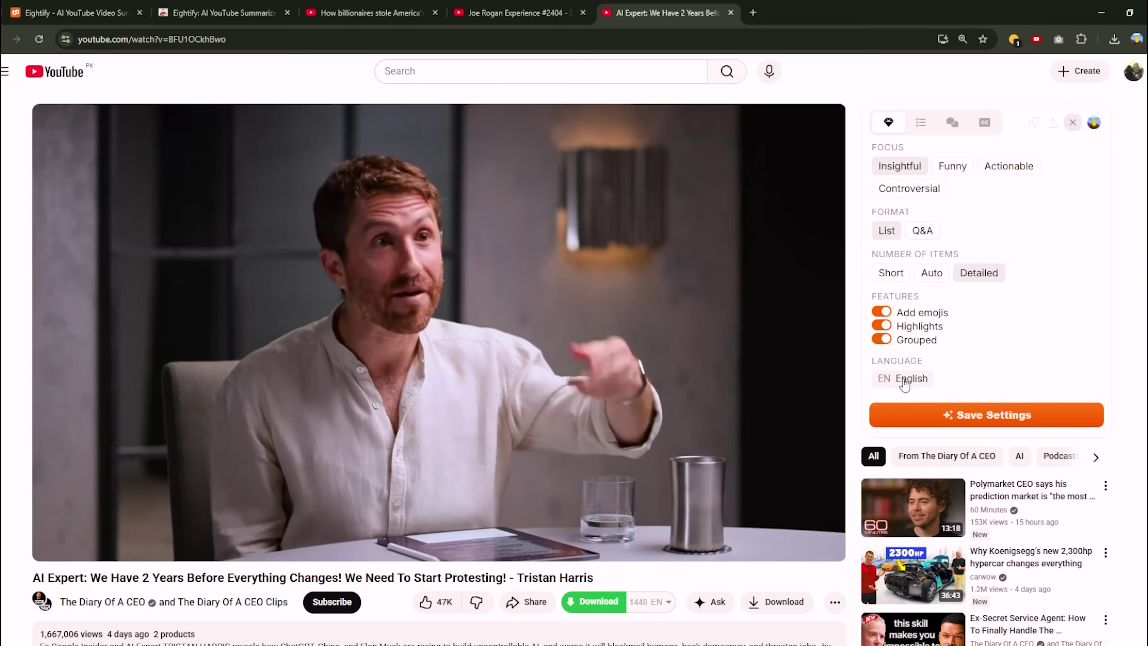
Open Eightify's summary settings and scroll through the language choices.
left_click(903, 378)
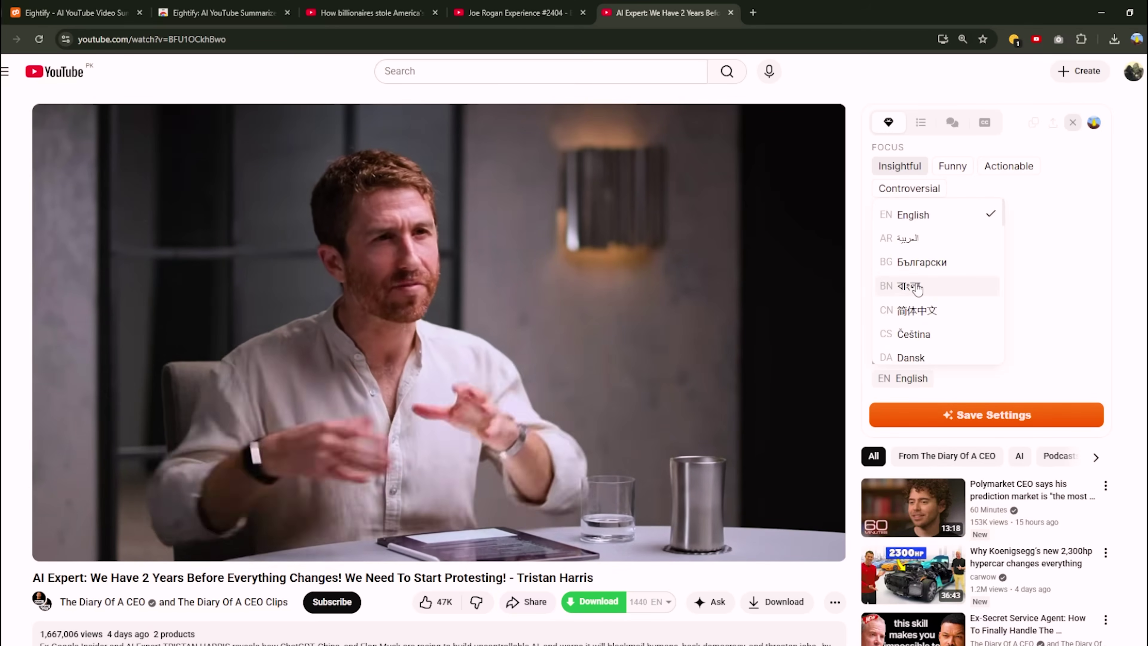
scroll(917, 288, "down", 12)
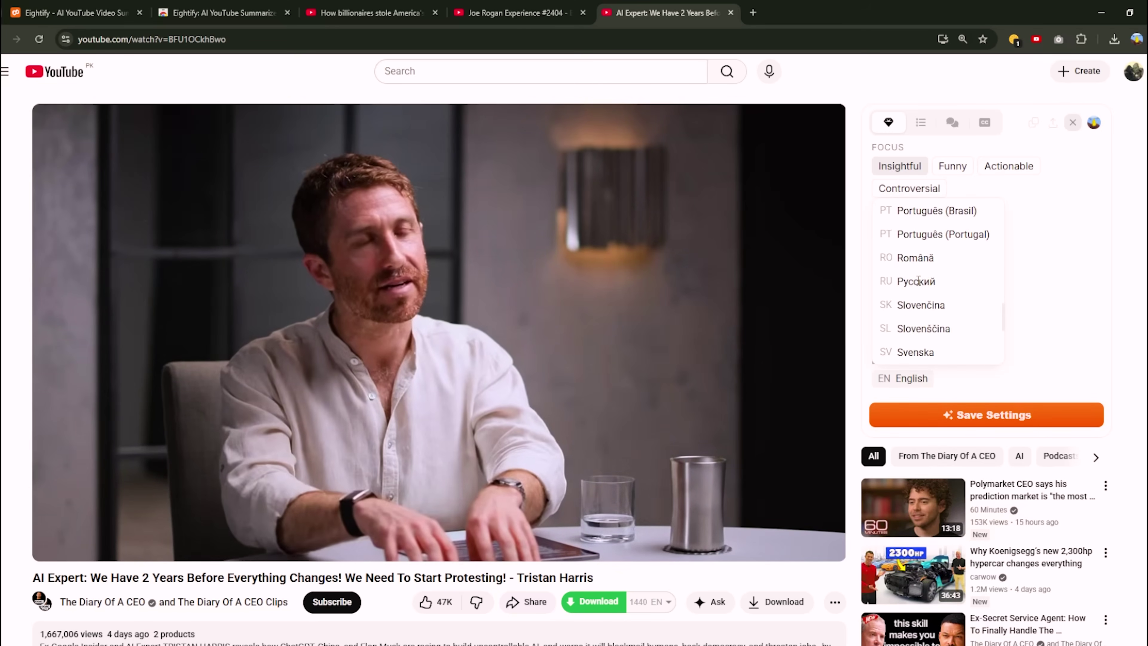
scroll(919, 280, "down", 4)
scroll(920, 283, "down", 3)
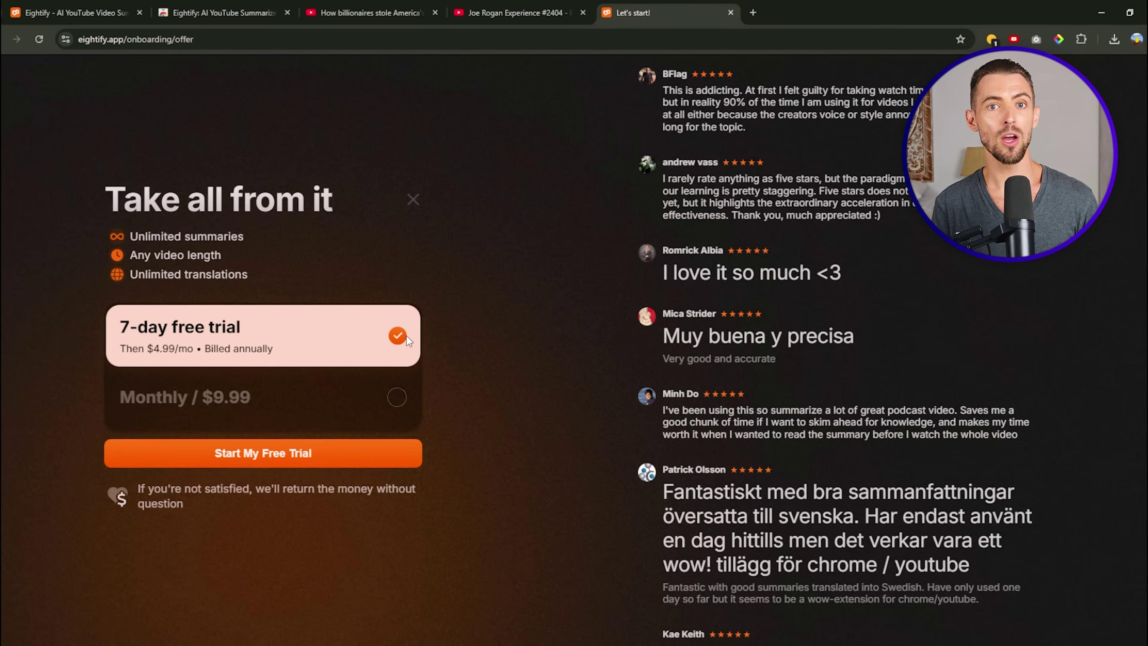
Toggle between the Monthly $9.99 plan and the 7-day free trial, leaving the free trial selected.
left_click(397, 398)
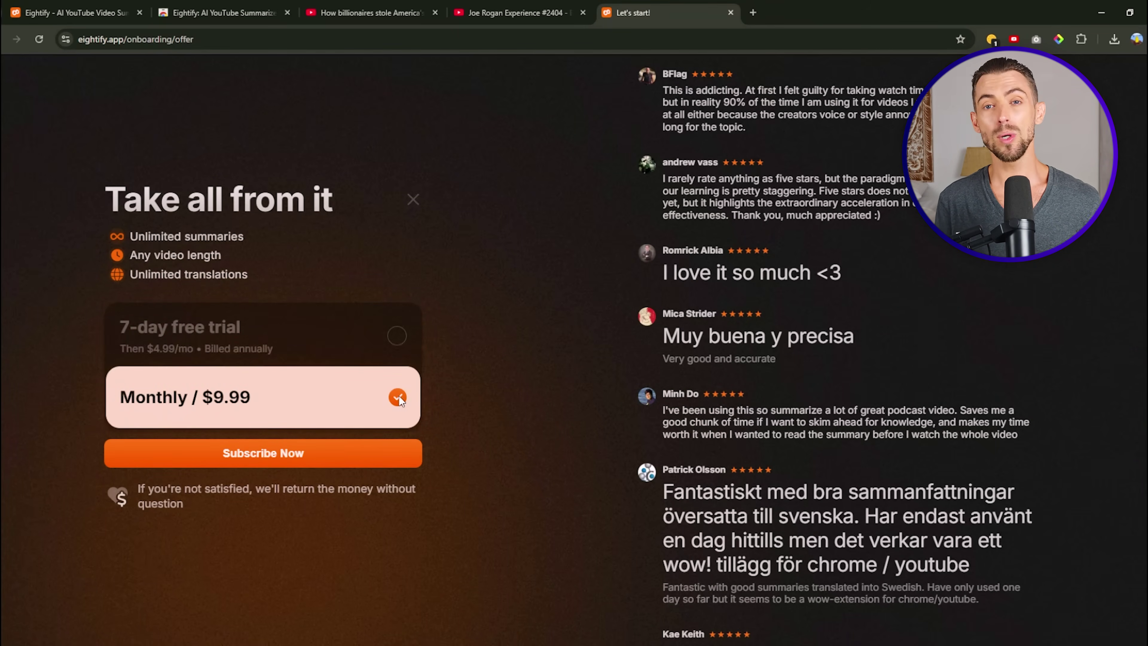
left_click(396, 338)
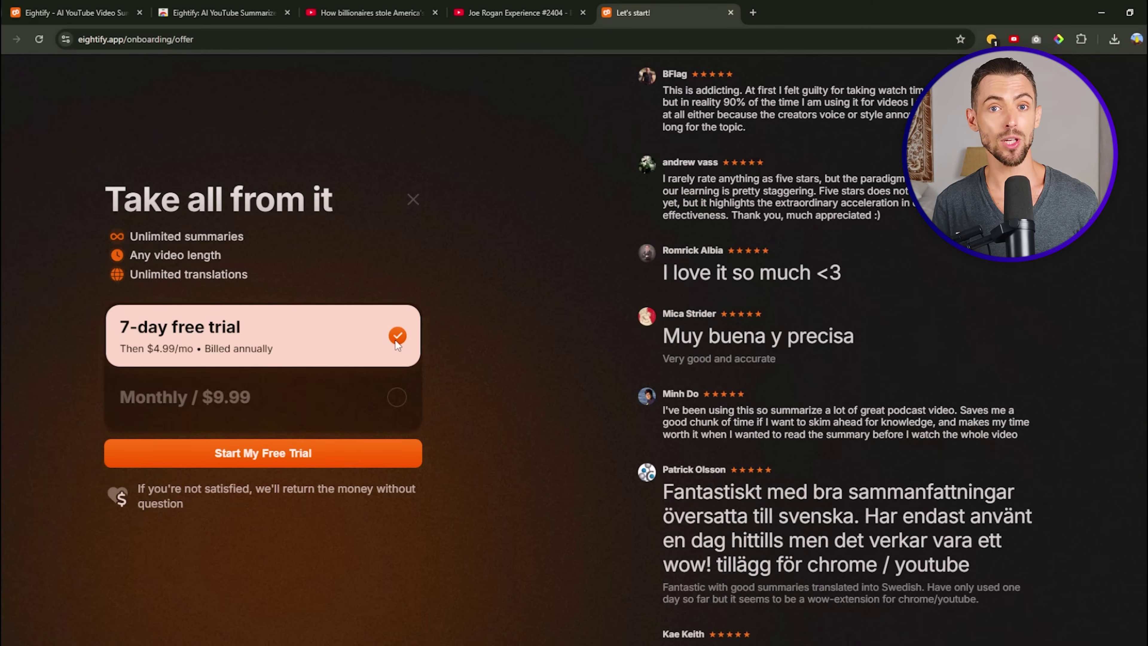
left_click(396, 398)
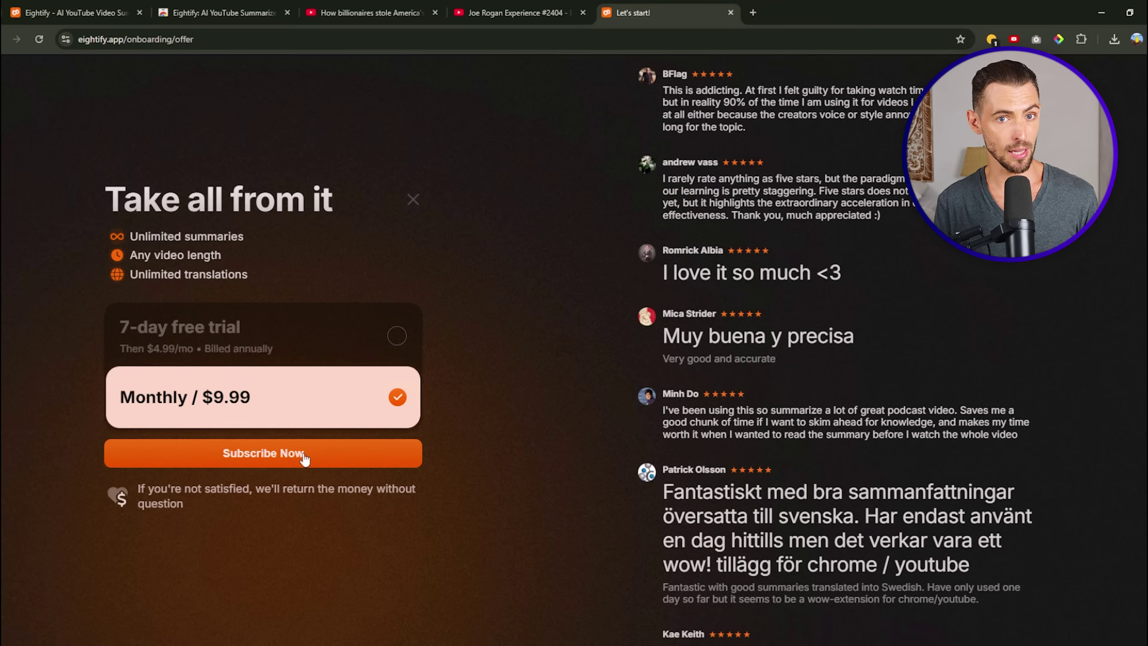
left_click(399, 338)
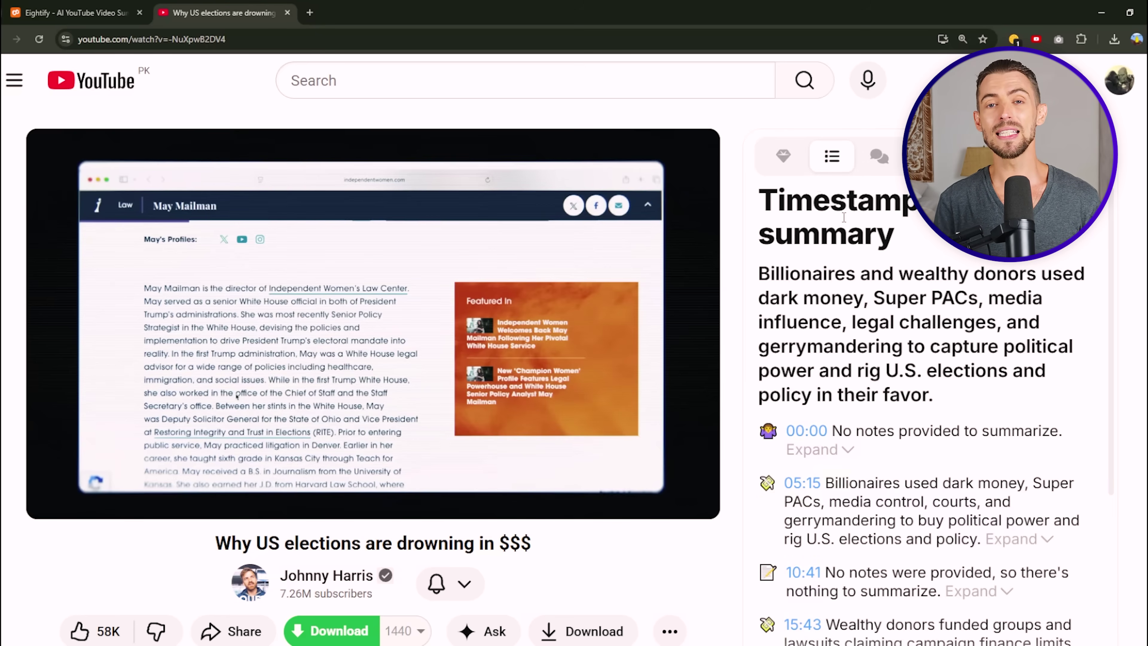
Show Eightify's summary of the video's comments and scroll through it.
scroll(844, 217, "down", 10)
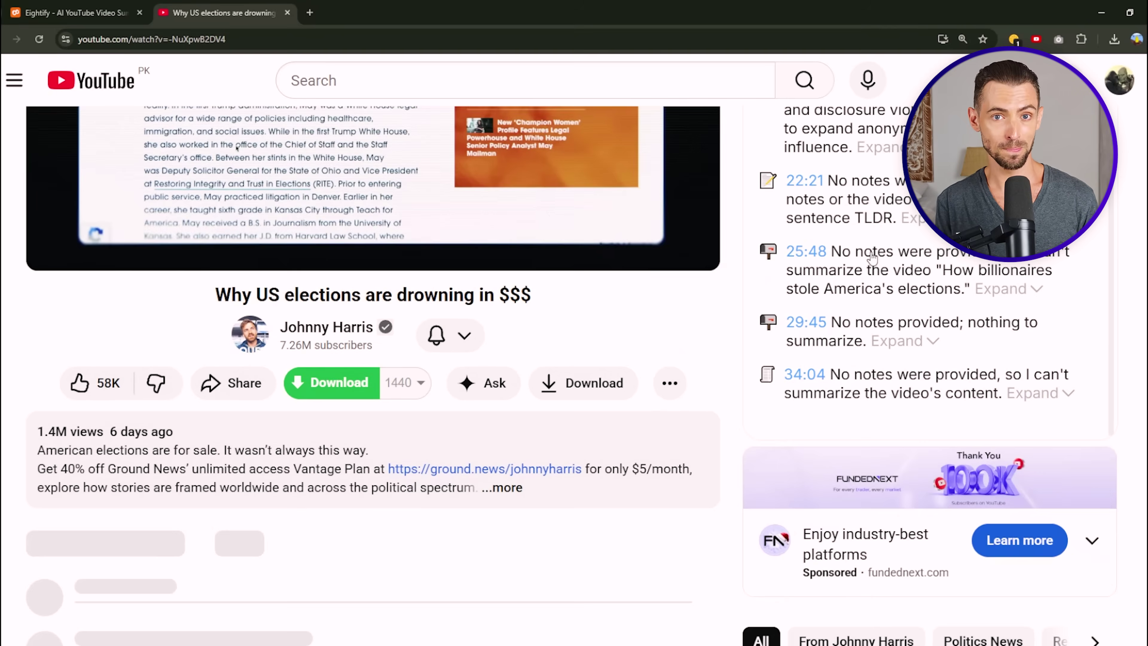
scroll(872, 256, "up", 8)
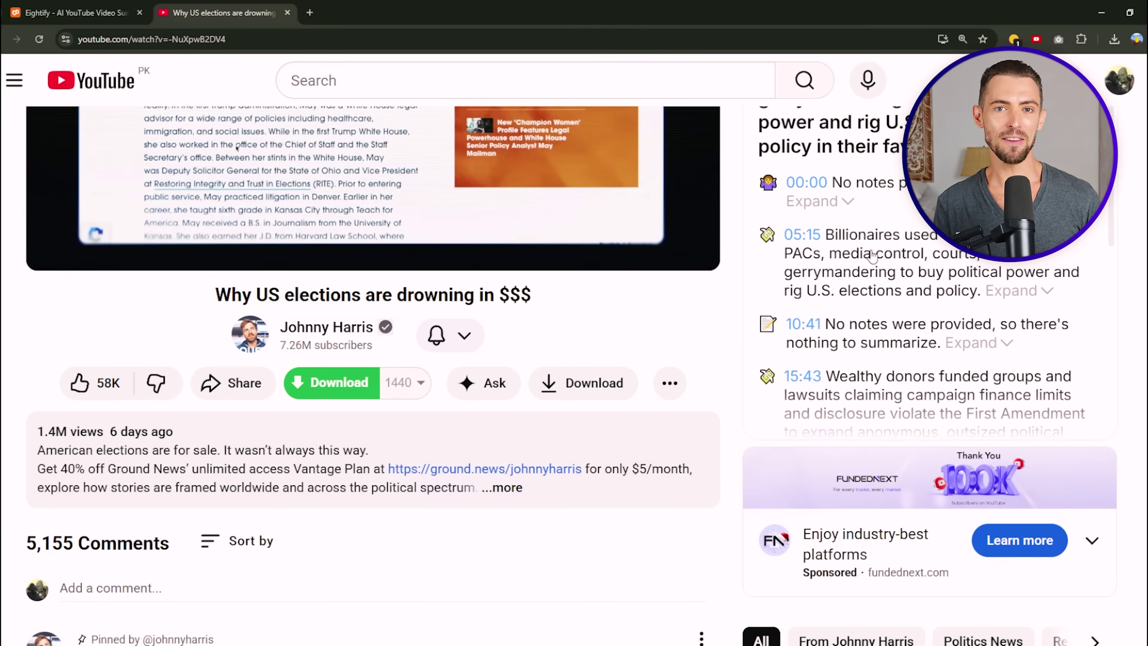
scroll(873, 256, "up", 4)
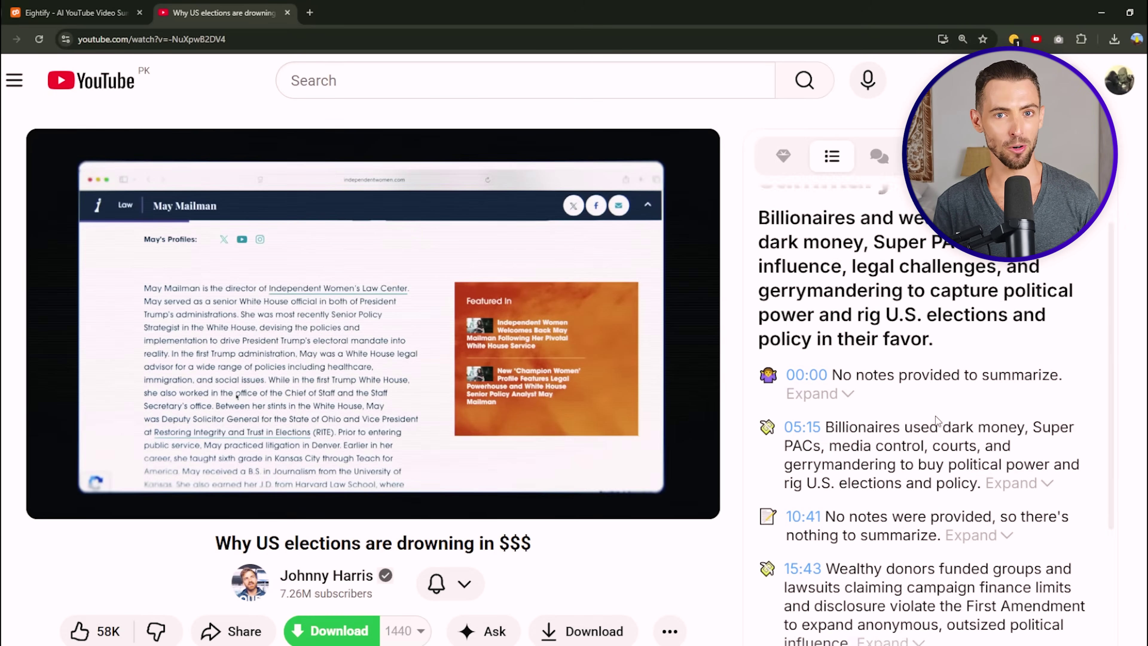
scroll(937, 421, "down", 3)
scroll(971, 307, "up", 3)
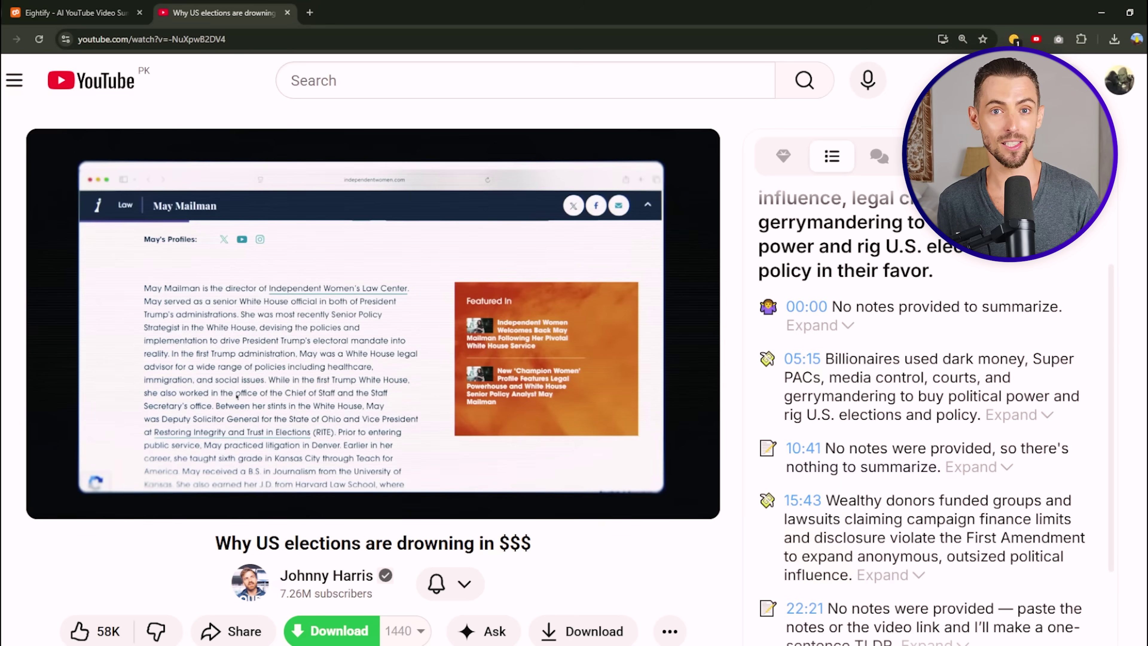
left_click(887, 164)
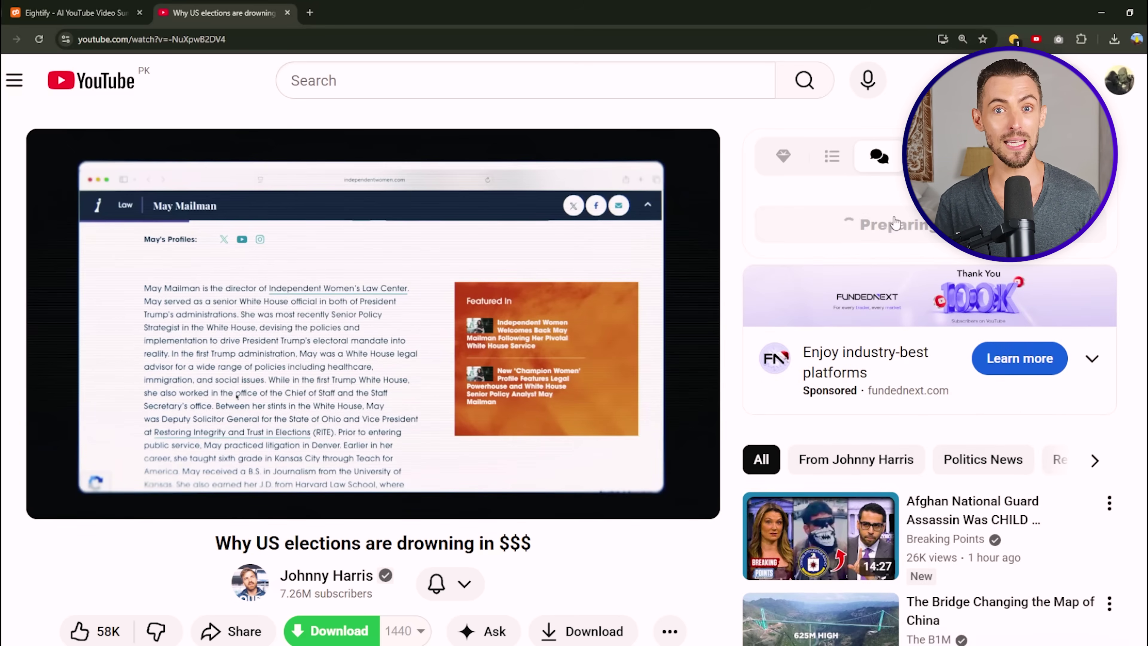
scroll(894, 248, "down", 10)
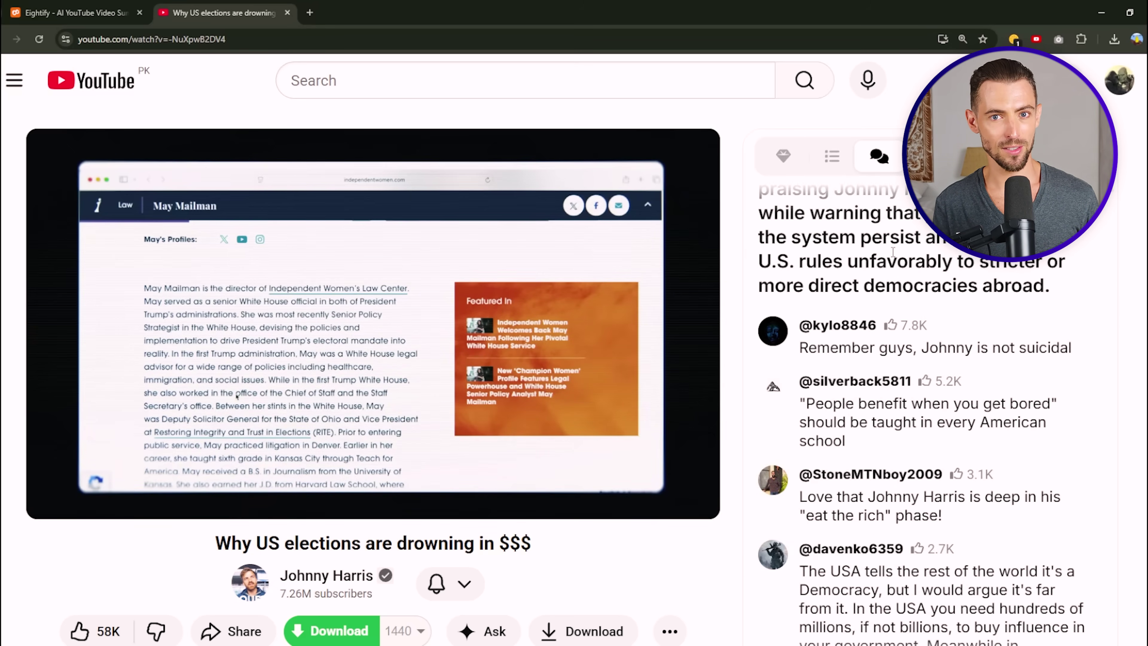
scroll(893, 248, "down", 18)
scroll(894, 251, "down", 15)
scroll(894, 251, "down", 15)
scroll(894, 251, "down", 15)
scroll(910, 255, "down", 15)
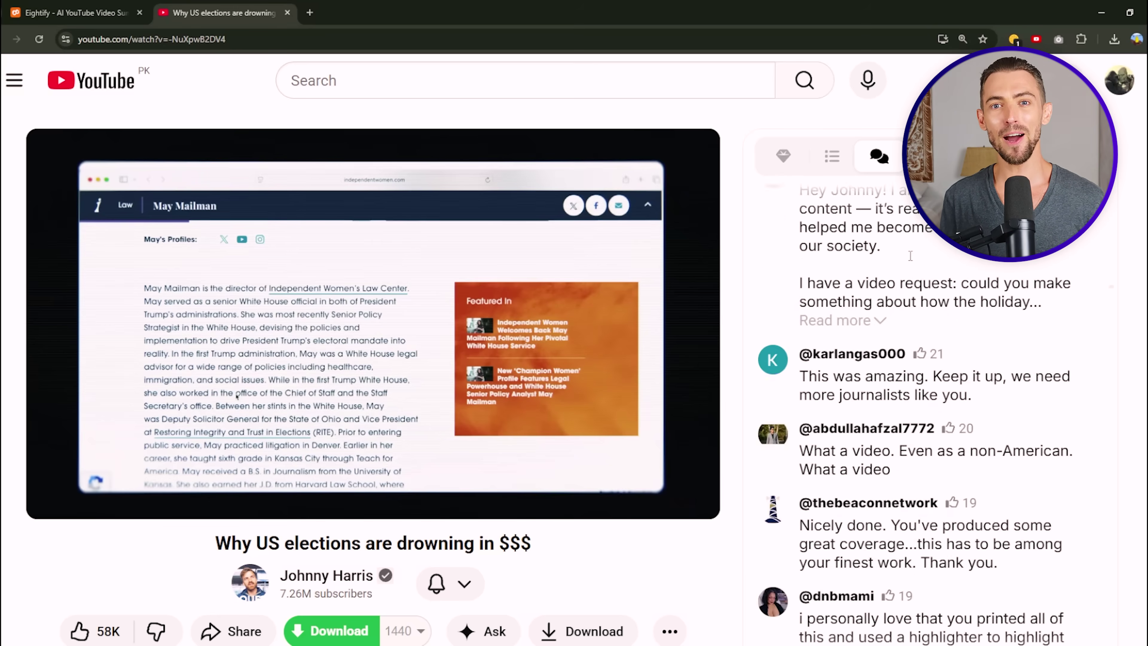
scroll(911, 255, "down", 10)
Switch the Eightify panel to the video transcript and scroll through it.
left_click(927, 156)
scroll(891, 270, "down", 15)
scroll(891, 269, "down", 15)
scroll(895, 262, "down", 15)
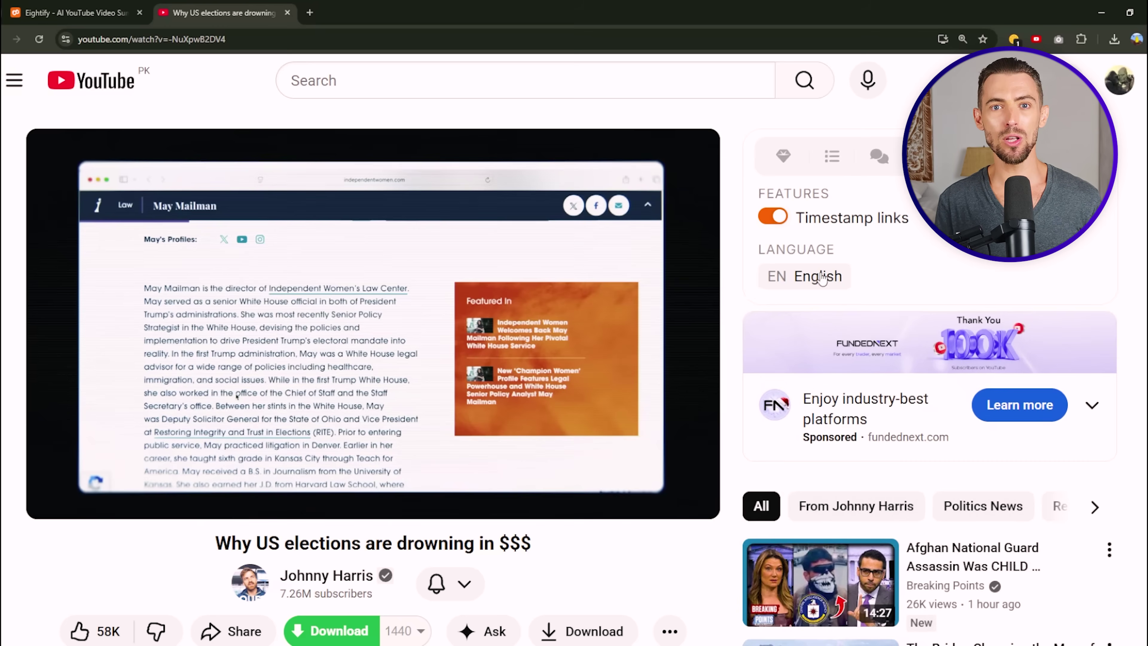
Open the English summary-language dropdown and browse the available languages.
left_click(822, 277)
scroll(833, 333, "down", 5)
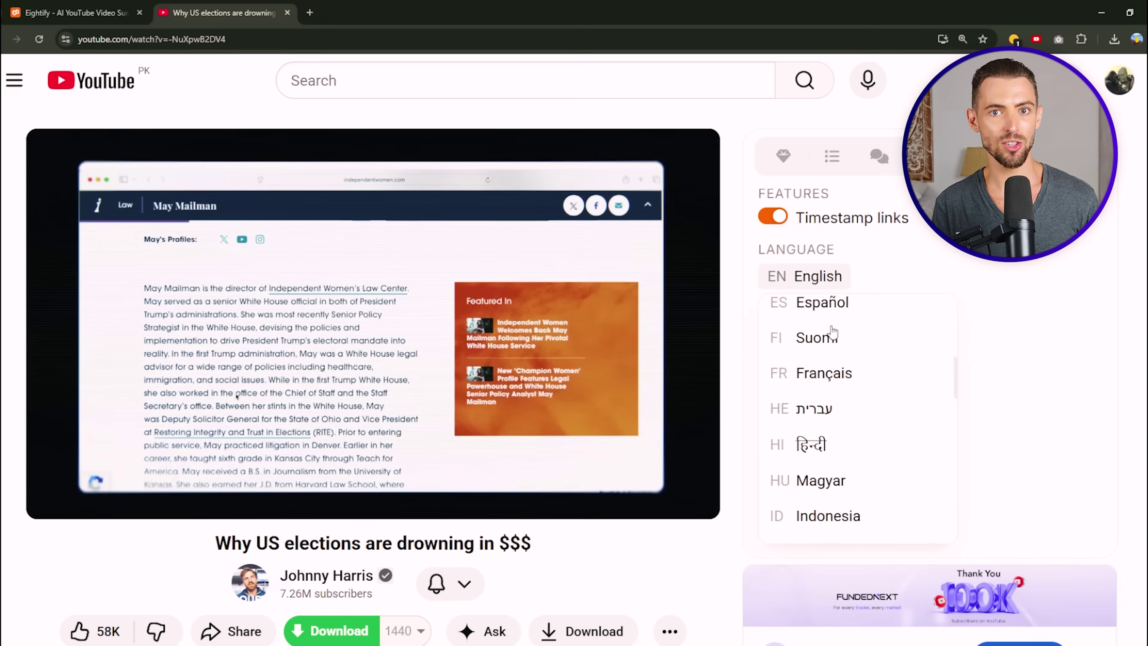
scroll(832, 329, "down", 5)
scroll(832, 332, "down", 2)
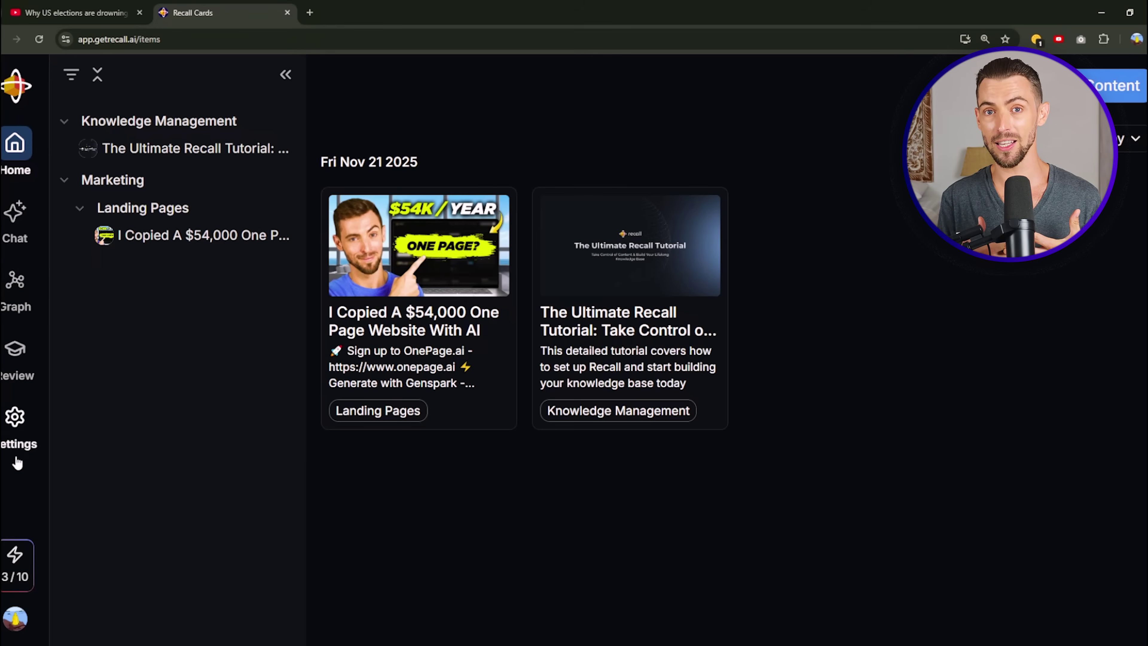
Open the $54,000 one-page website video card, dismiss the tour popup, and read through its transcript and summary.
left_click(428, 286)
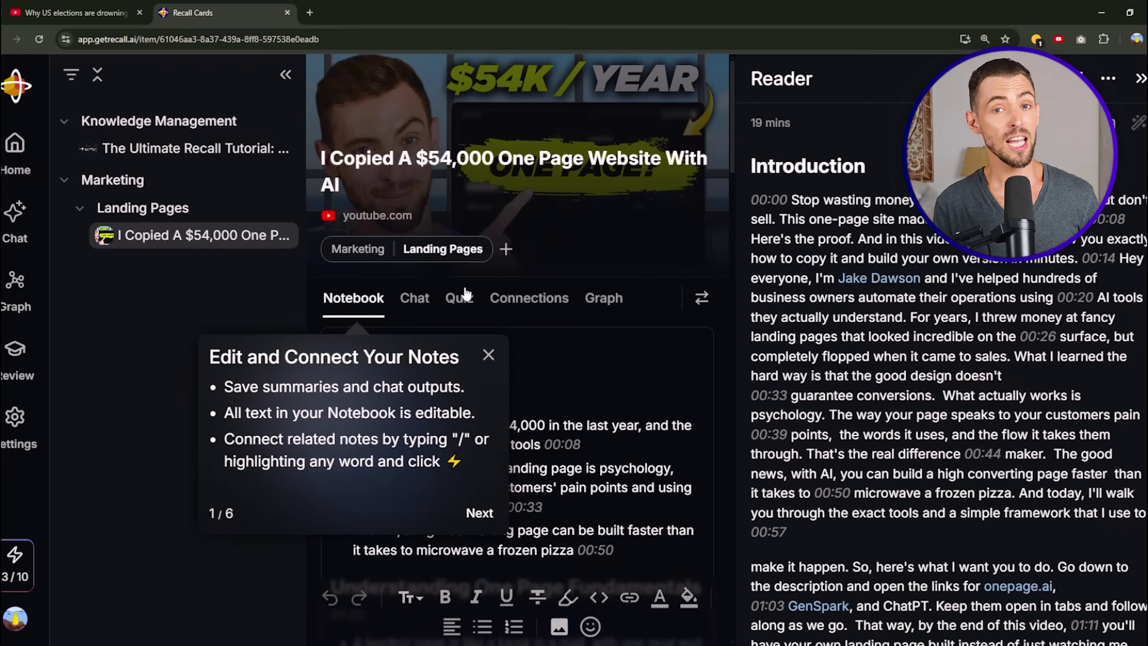
left_click(488, 355)
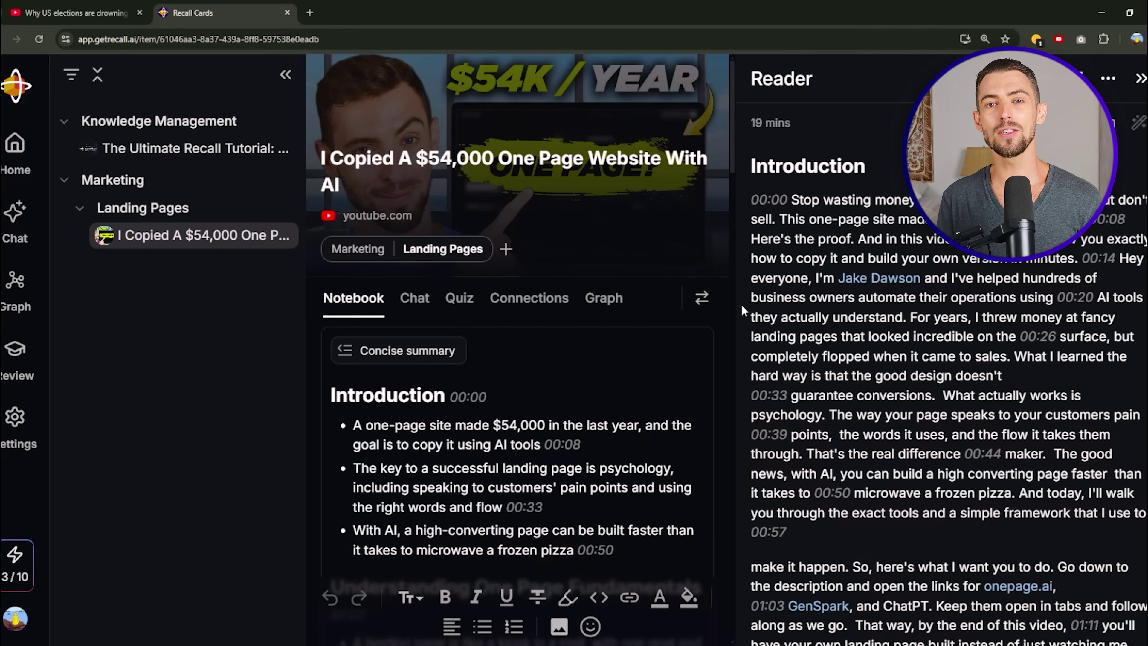
scroll(902, 297, "down", 3)
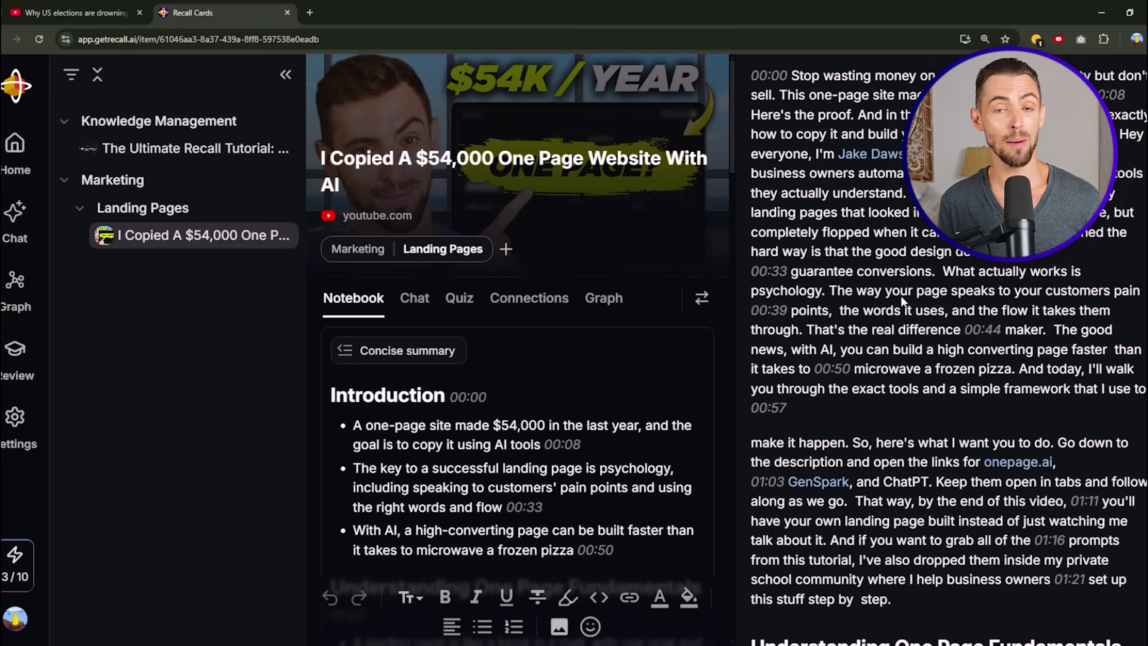
scroll(901, 295, "down", 15)
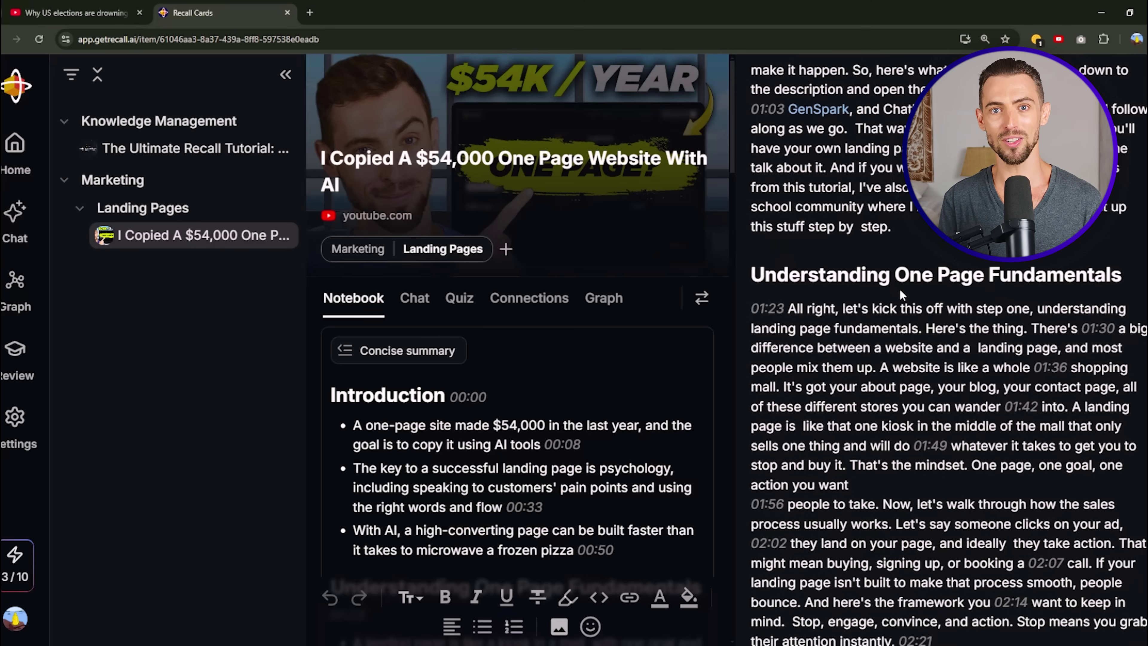
scroll(901, 289, "down", 18)
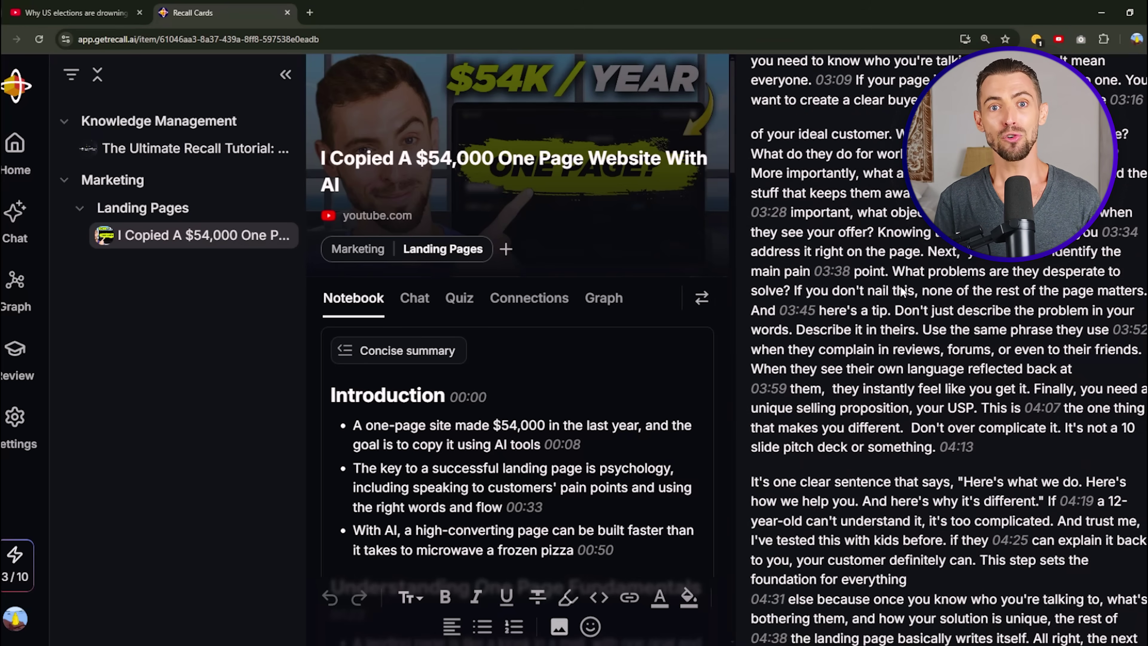
scroll(902, 286, "down", 16)
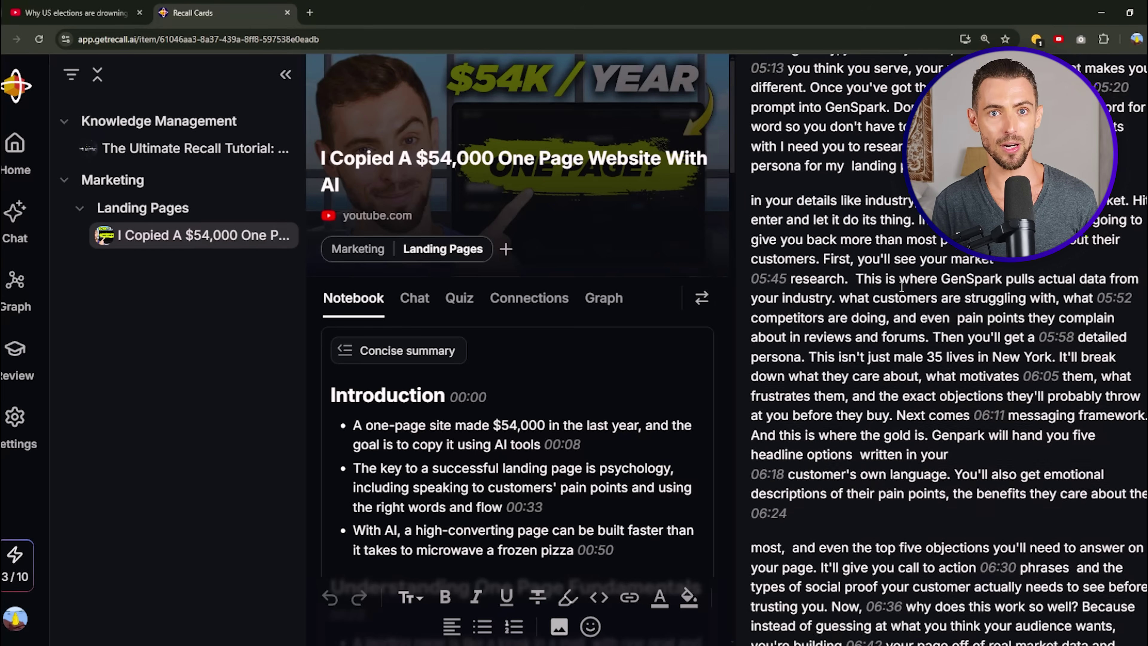
scroll(901, 292, "down", 18)
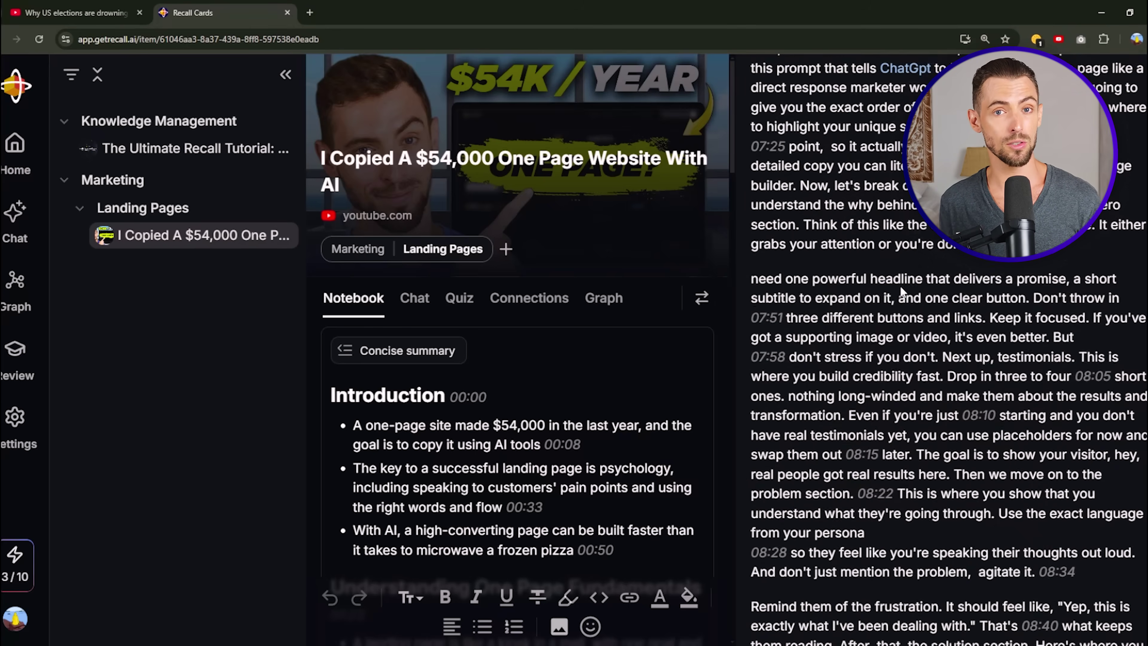
scroll(509, 314, "down", 15)
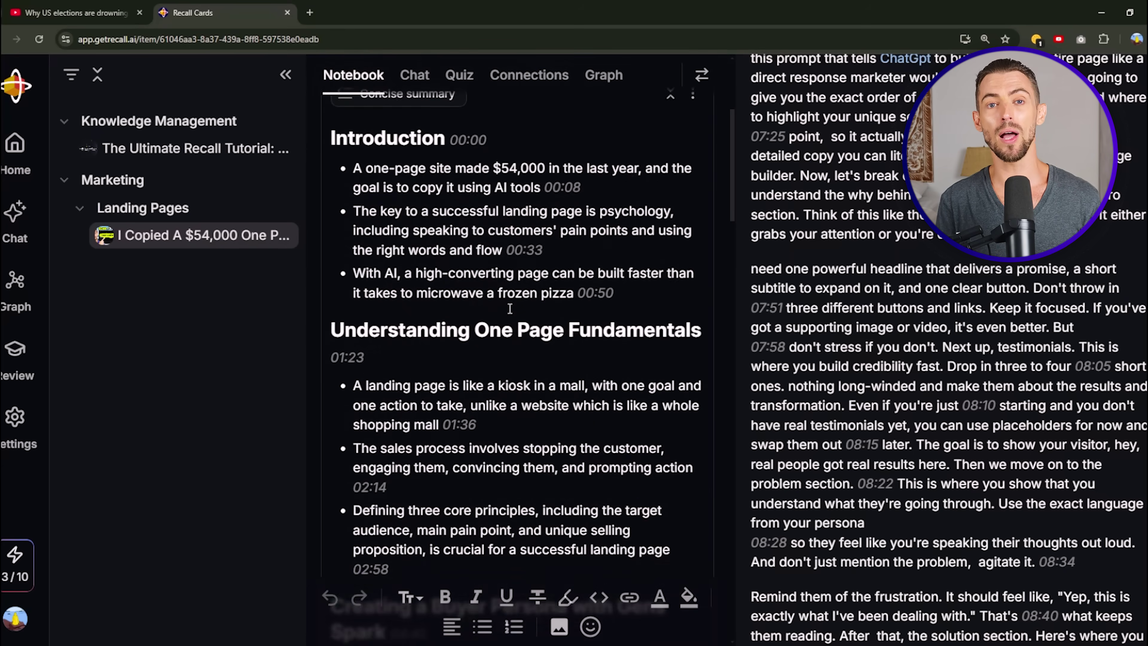
scroll(510, 309, "down", 20)
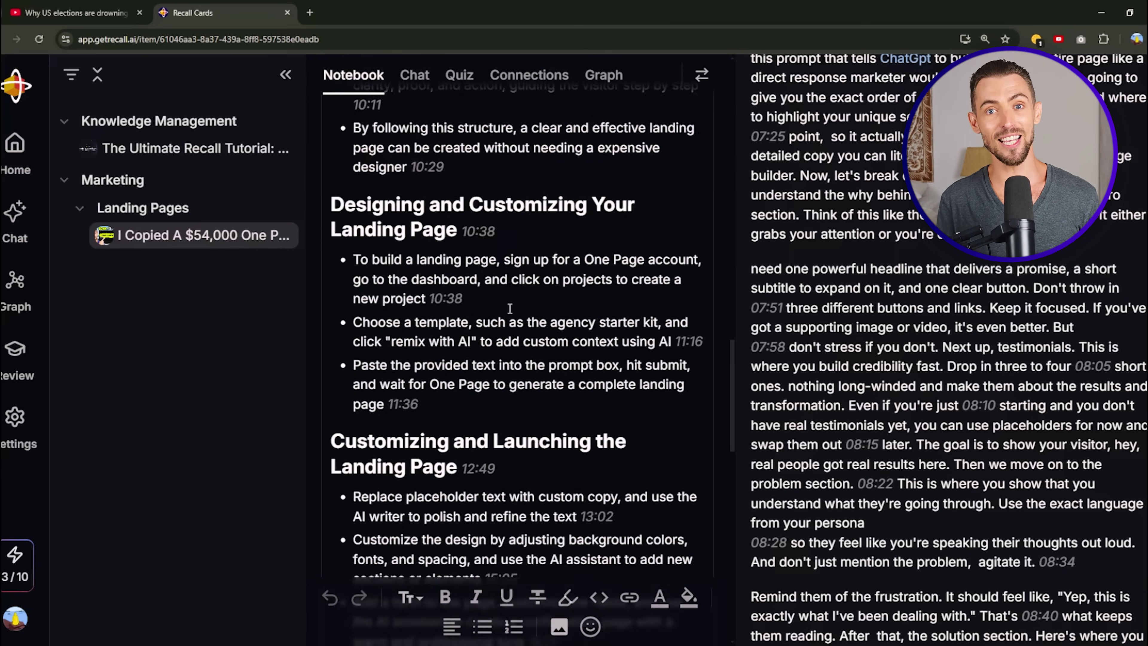
scroll(510, 309, "down", 8)
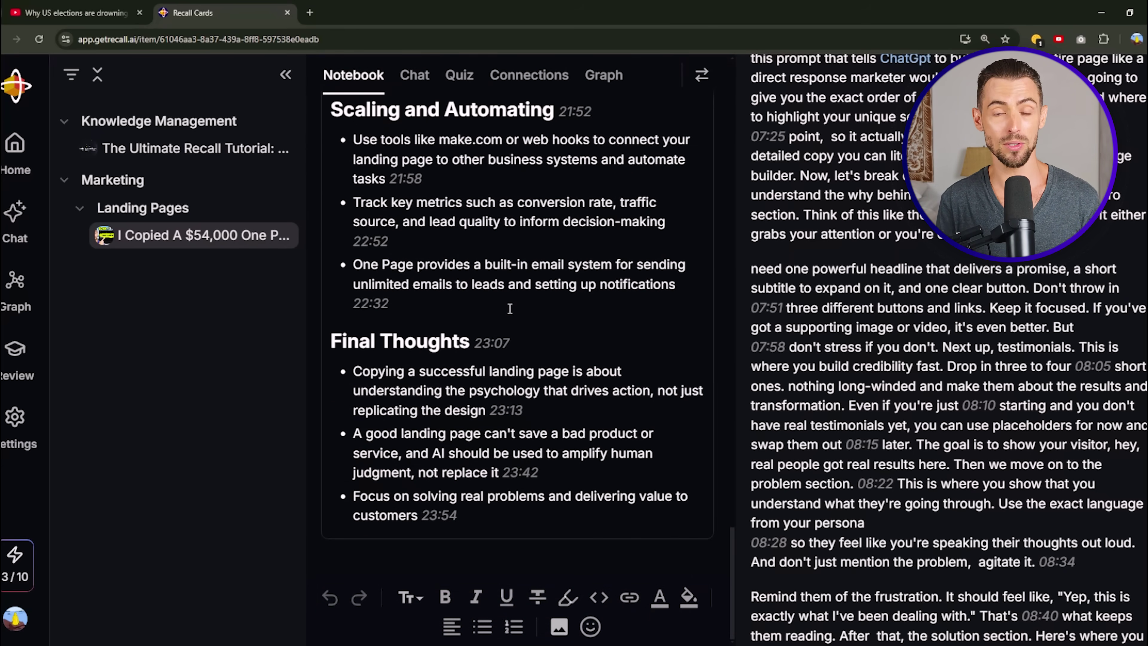
scroll(510, 309, "up", 10)
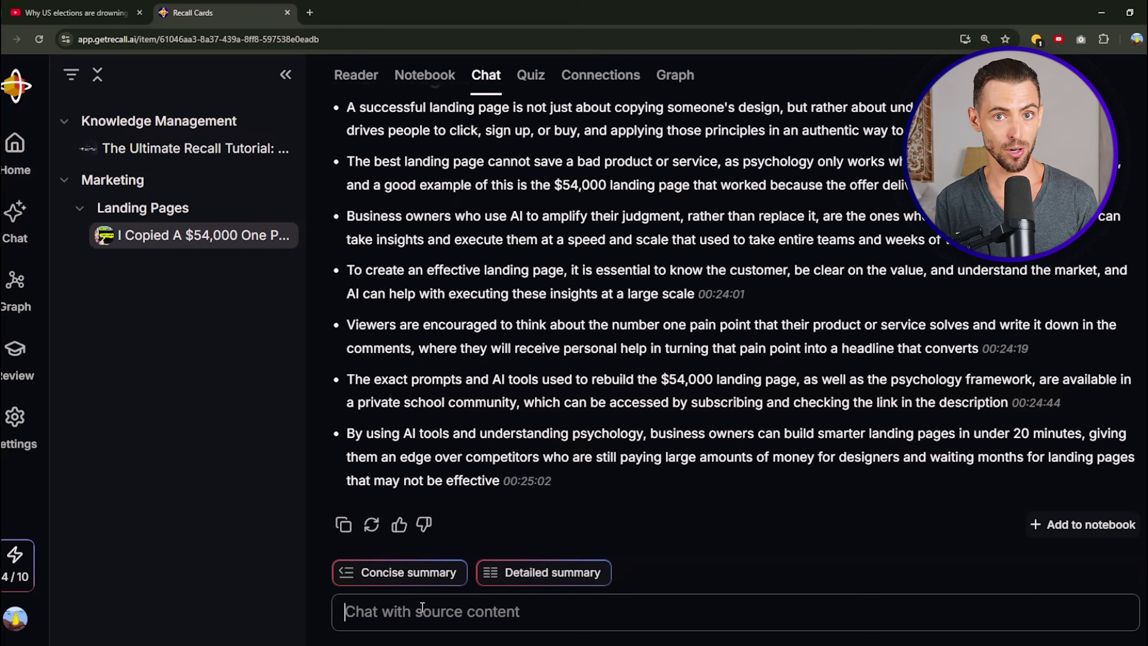
Paste the main-arguments question into the chat and add the eight-point answer to the notebook.
type("Hey what were the main arguments across all the videos I watched on the subject")
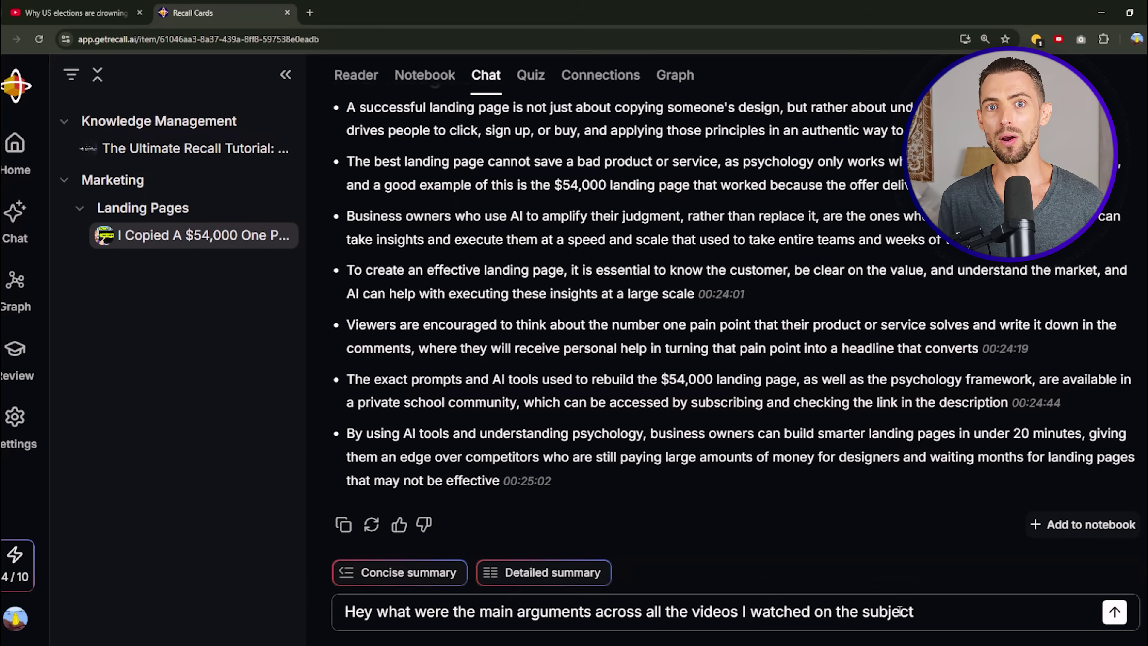
left_click(1115, 613)
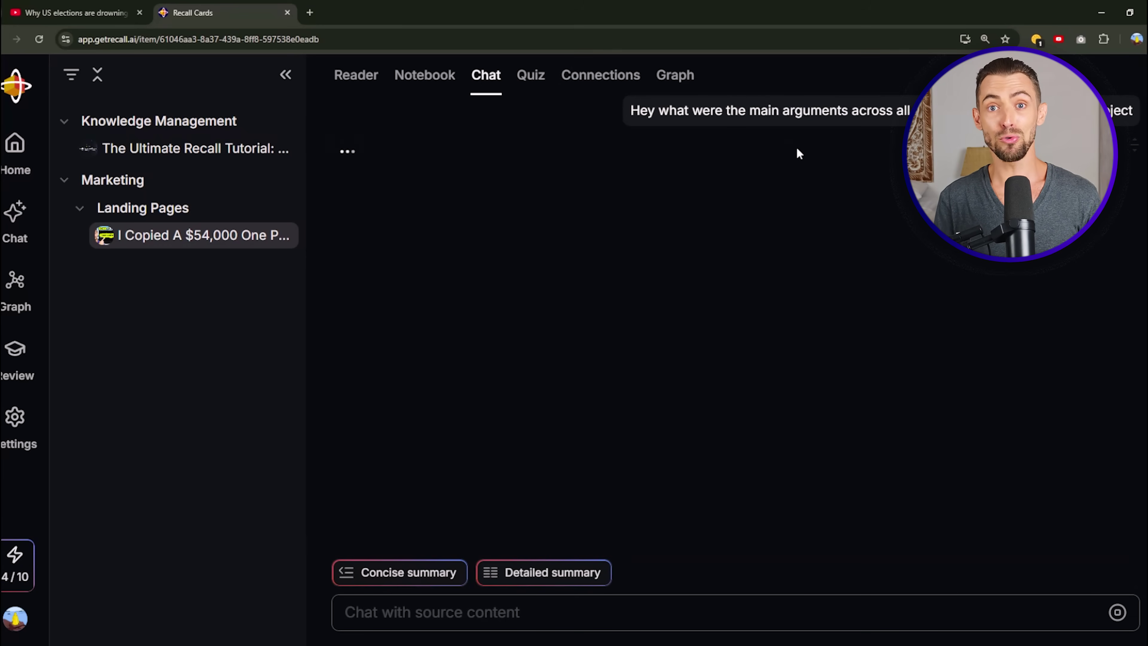
scroll(824, 224, "up", 3)
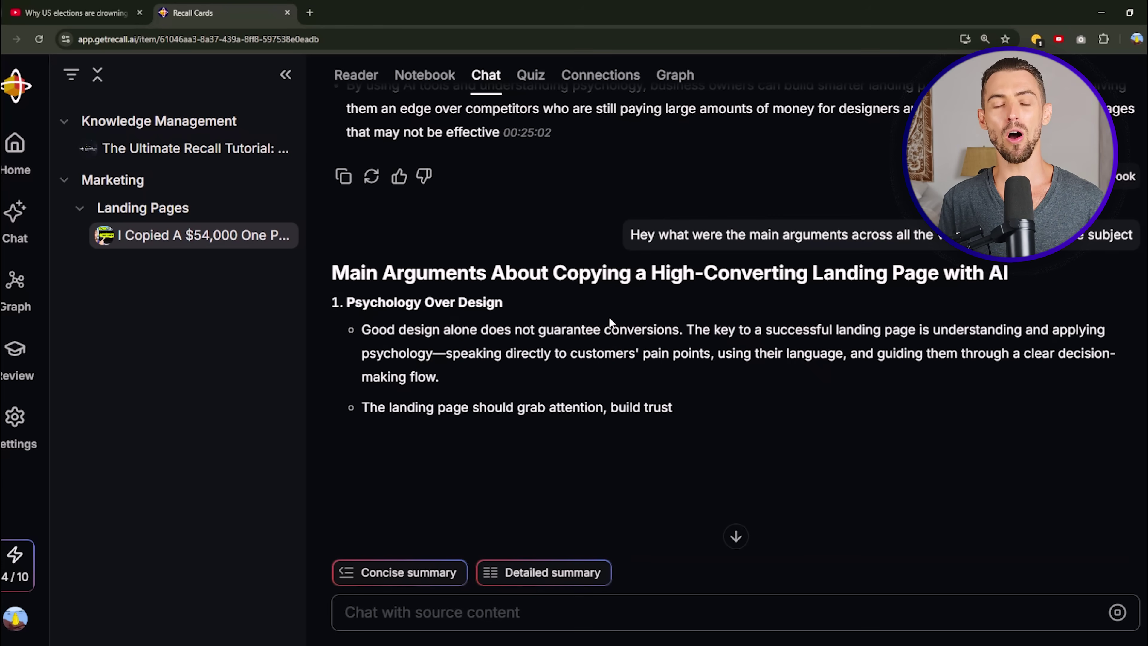
scroll(607, 318, "down", 3)
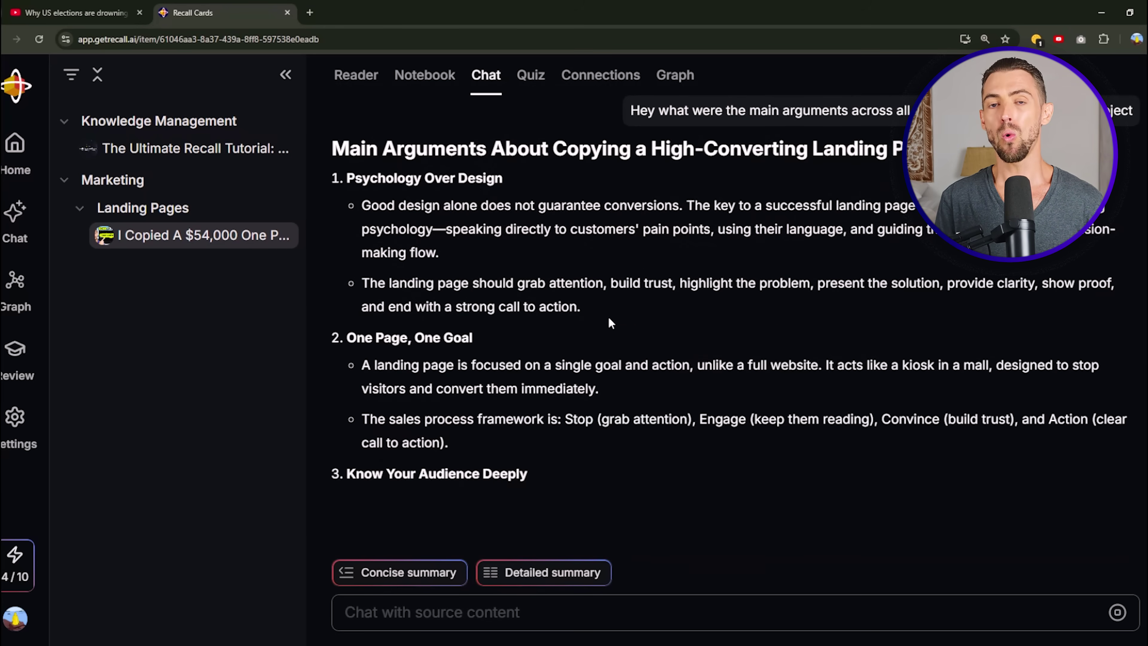
scroll(614, 293, "down", 3)
scroll(612, 284, "down", 6)
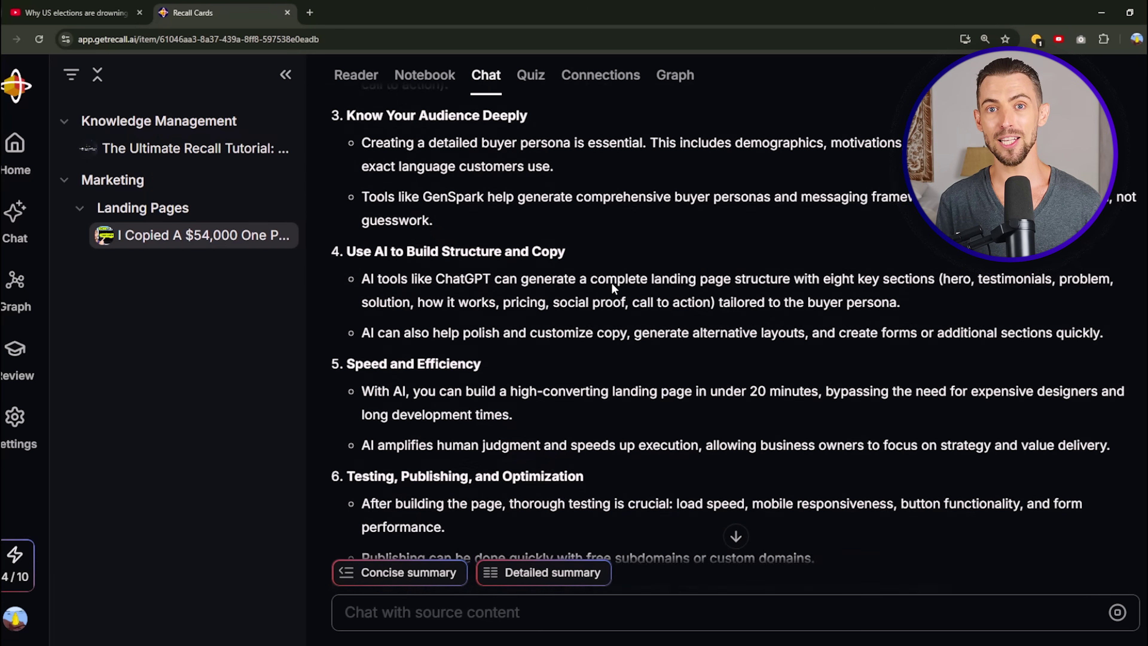
scroll(613, 284, "down", 5)
scroll(606, 283, "down", 5)
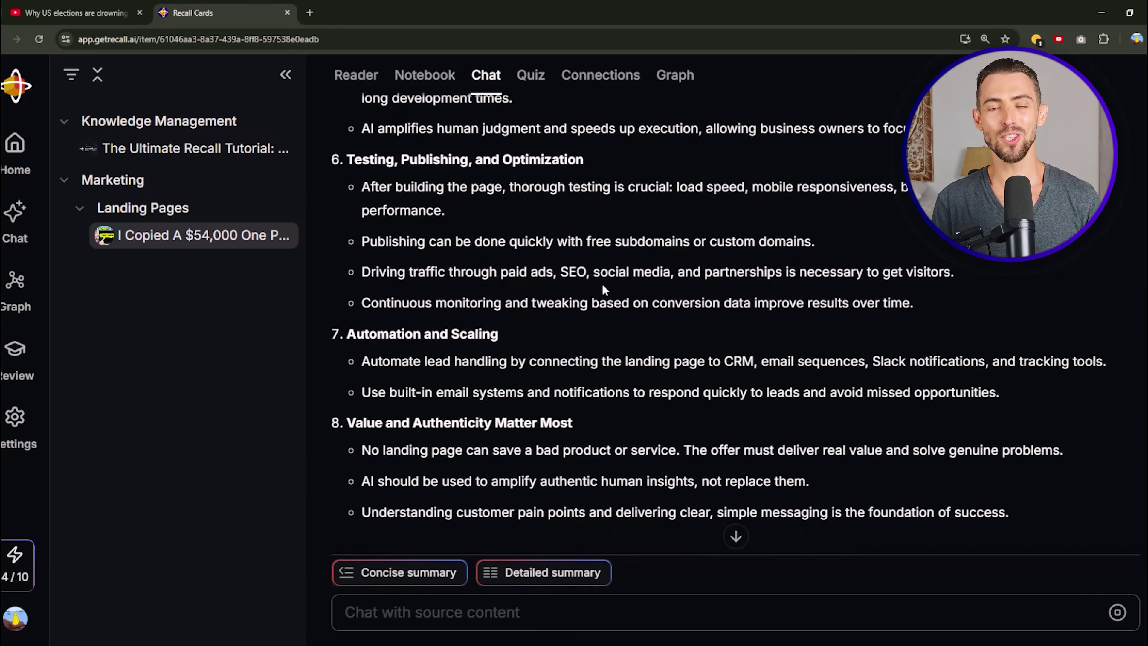
scroll(601, 289, "down", 1)
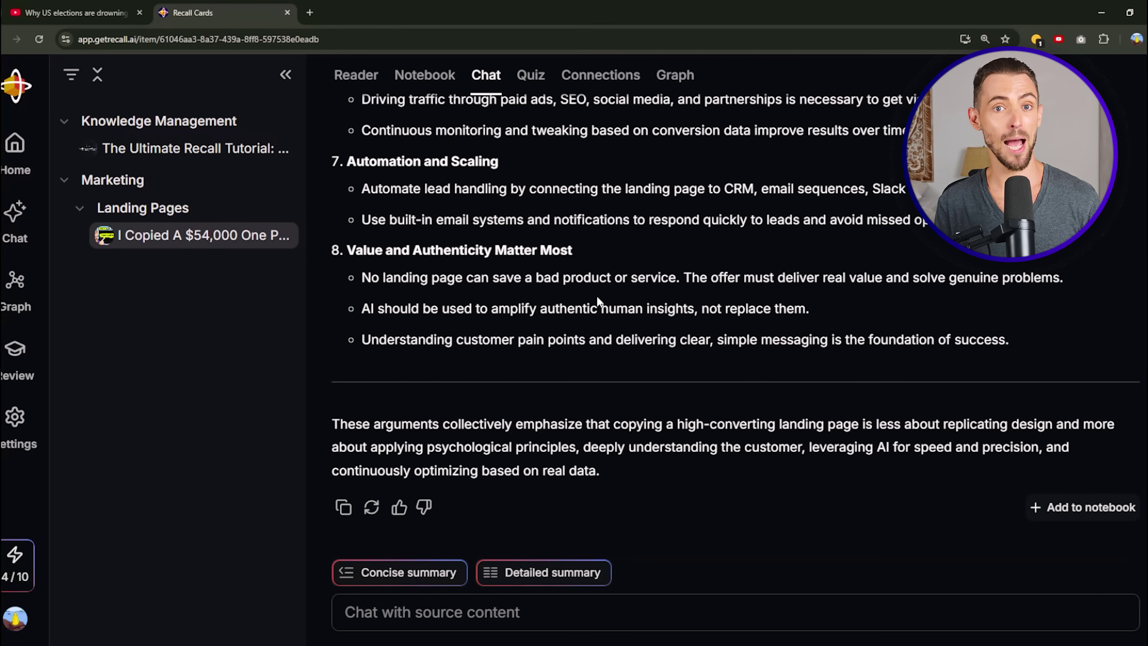
left_click(1060, 509)
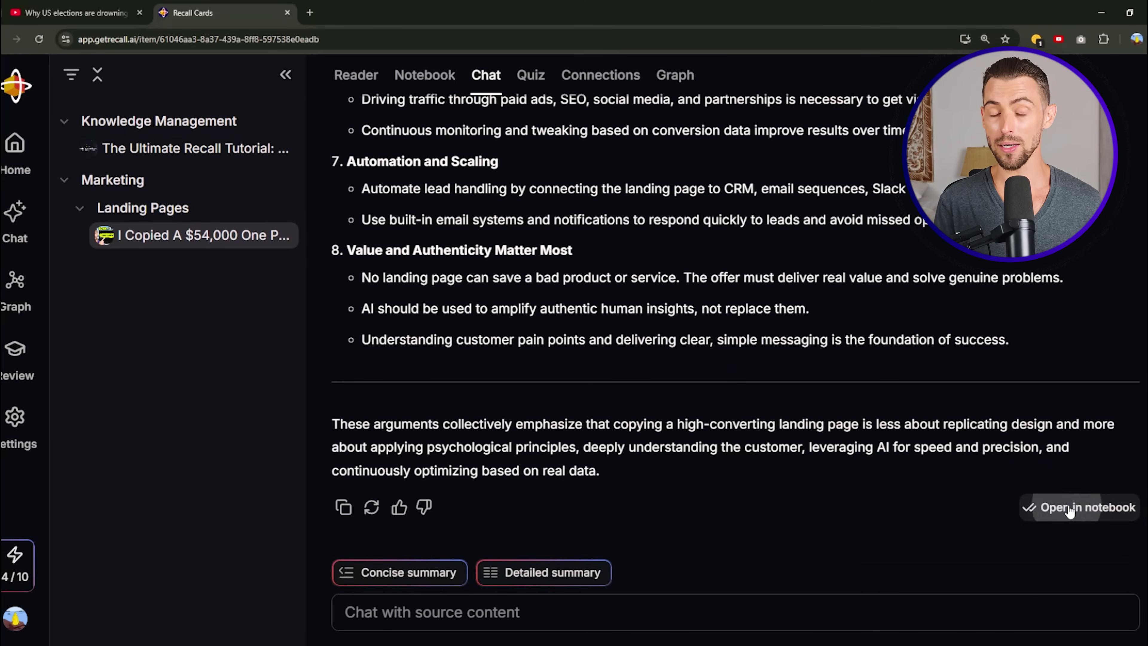
Open the saved answer in the notebook and scroll through it.
left_click(1070, 509)
scroll(593, 285, "down", 5)
scroll(593, 283, "down", 5)
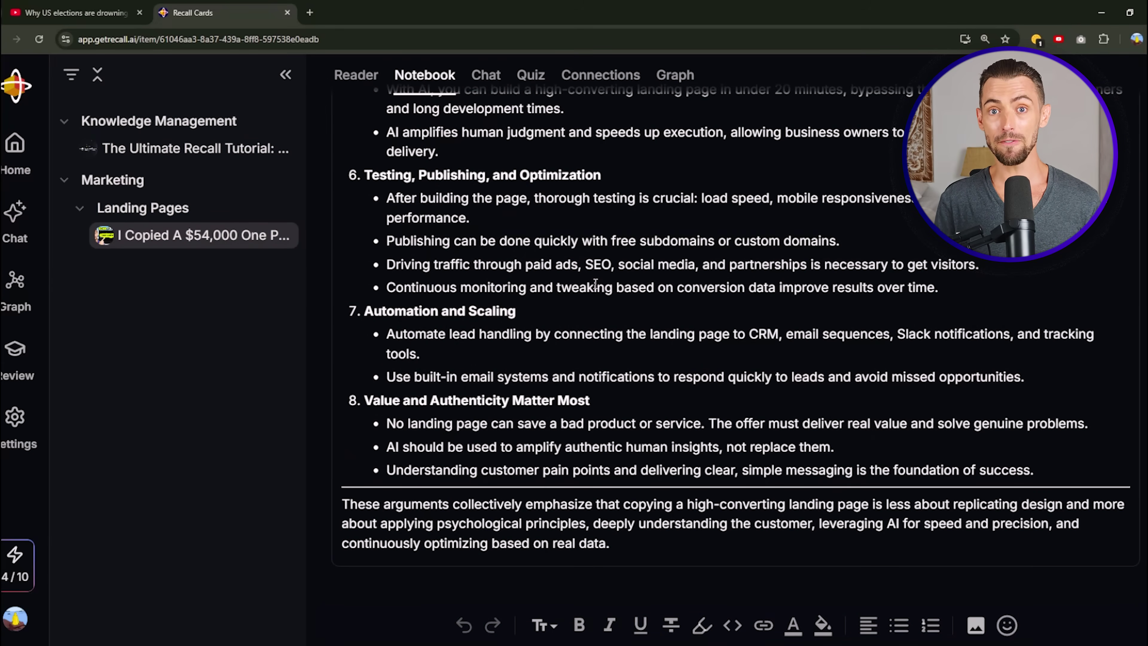
Cycle through the Graph, Connections, Chat and Reader views, ending on the Notebook summary.
left_click(675, 75)
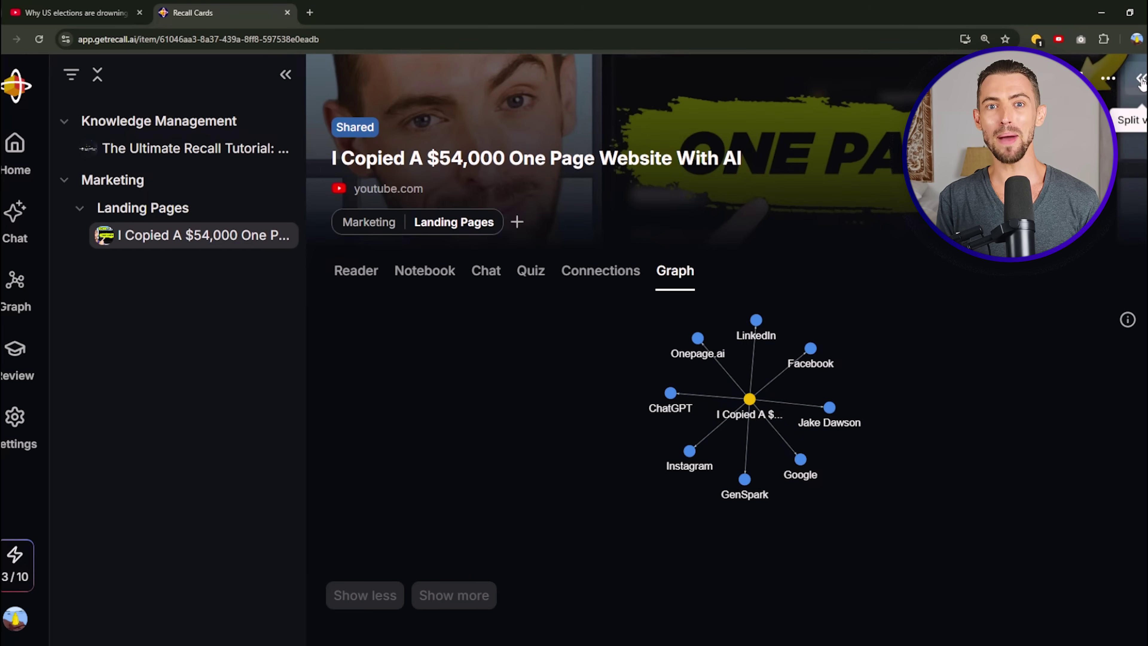
left_click(598, 270)
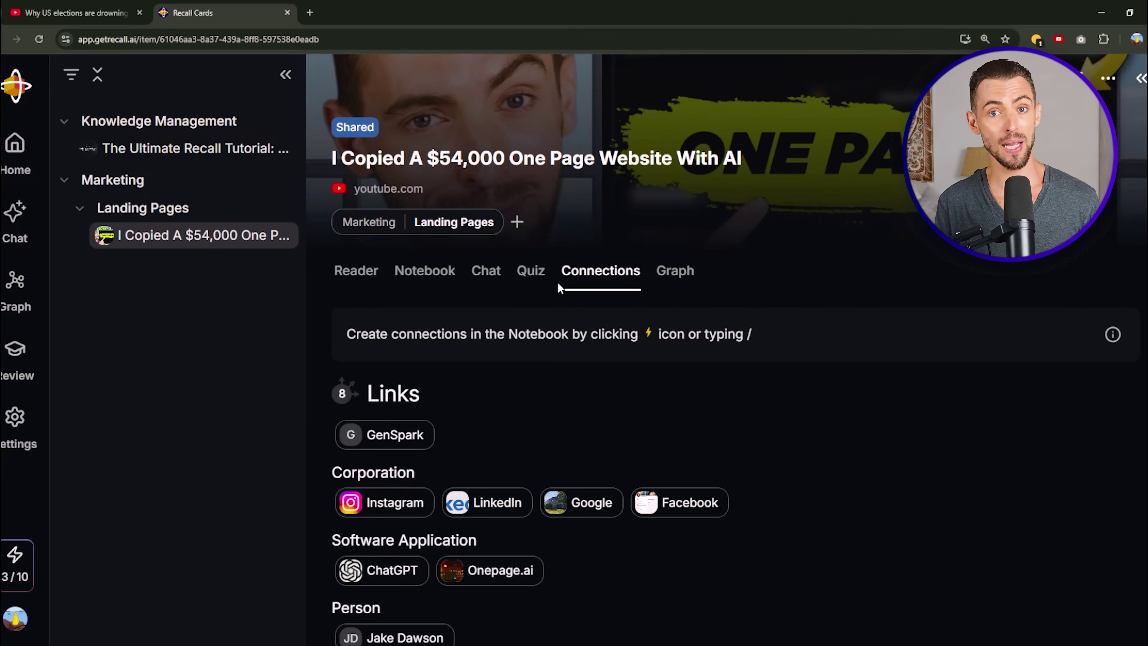
left_click(491, 276)
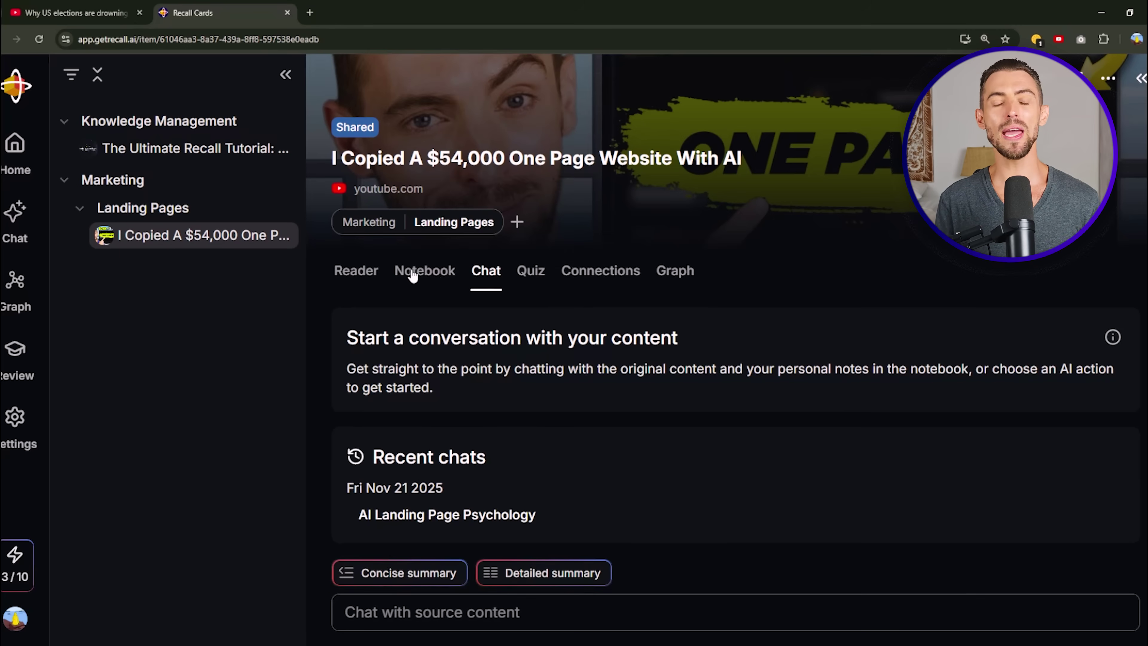
left_click(369, 271)
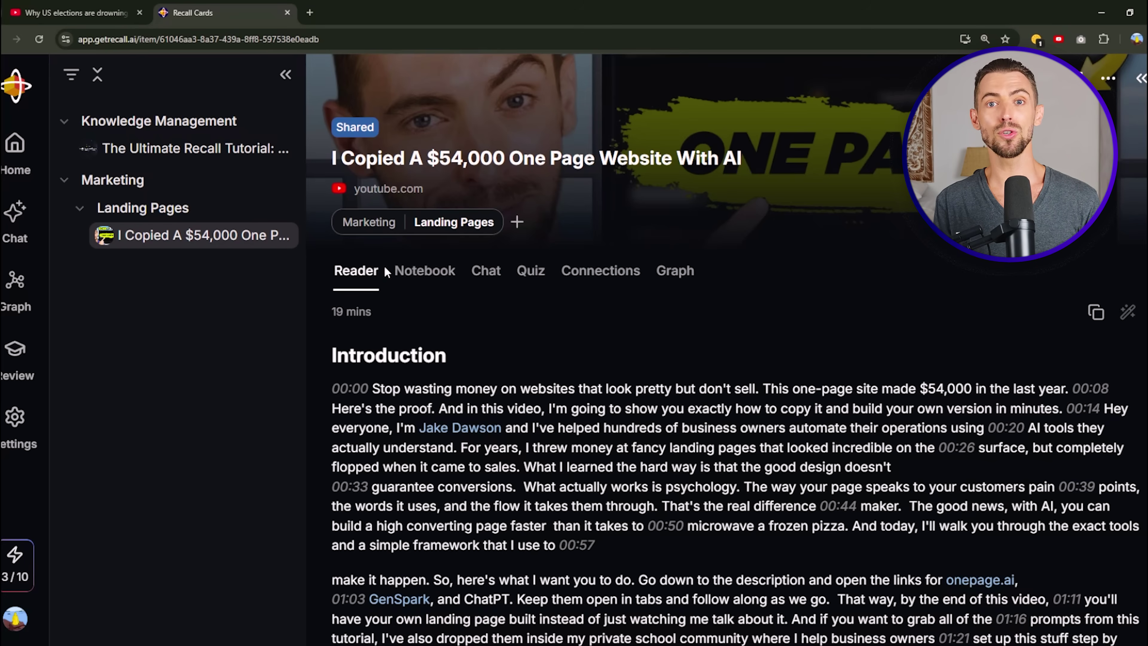
left_click(432, 270)
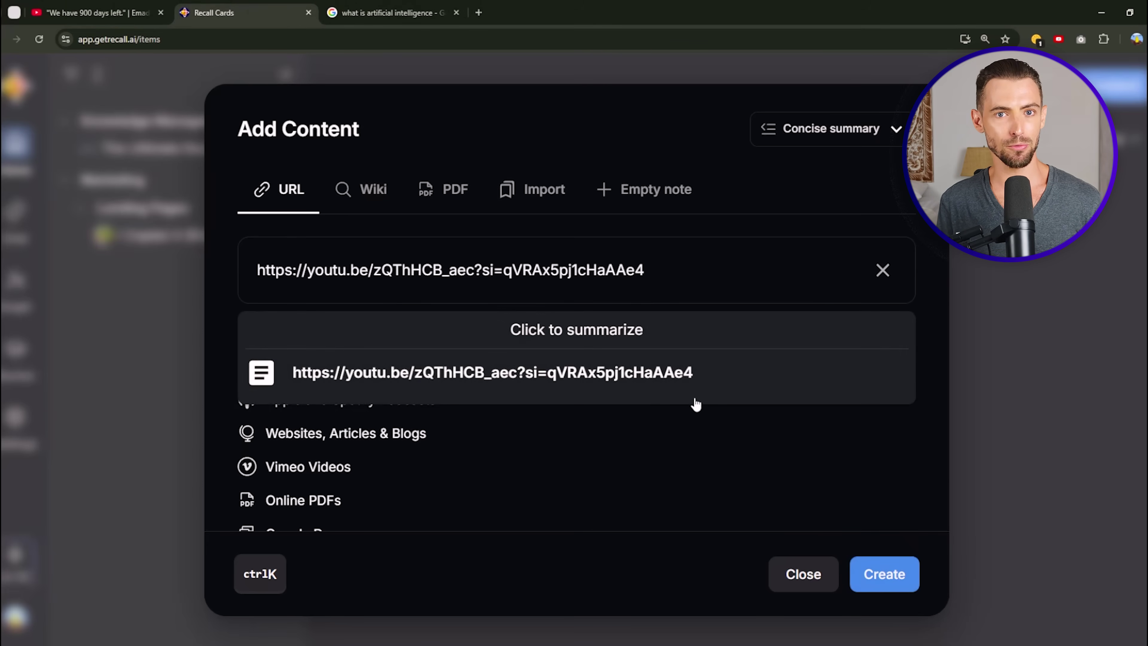
left_click(642, 399)
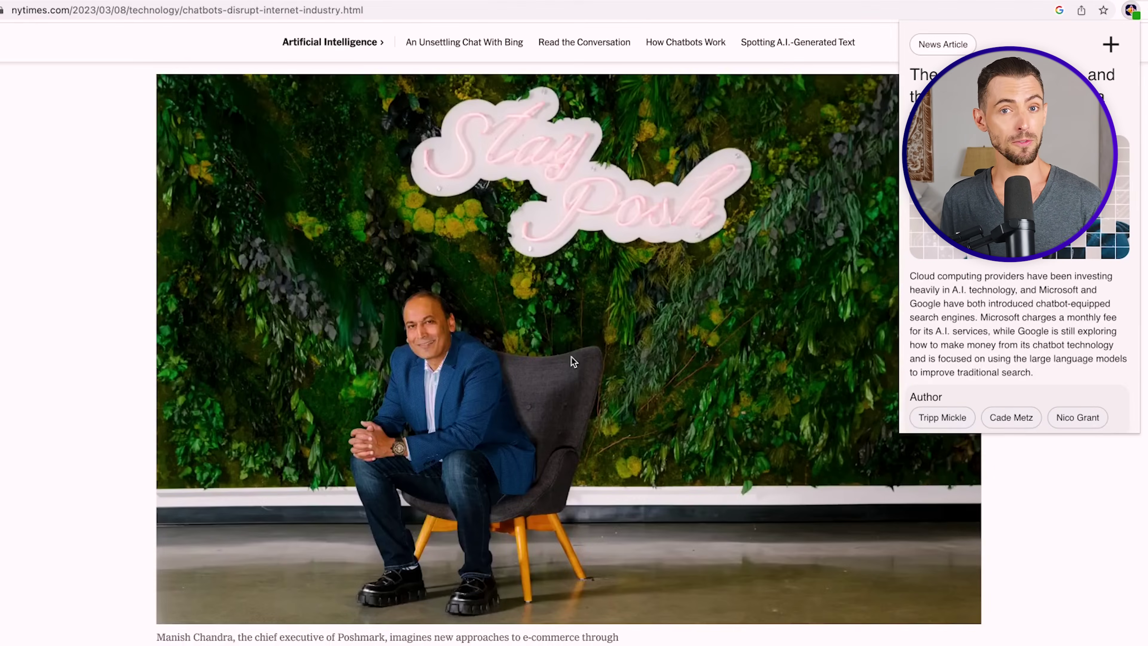
scroll(571, 356, "down", 20)
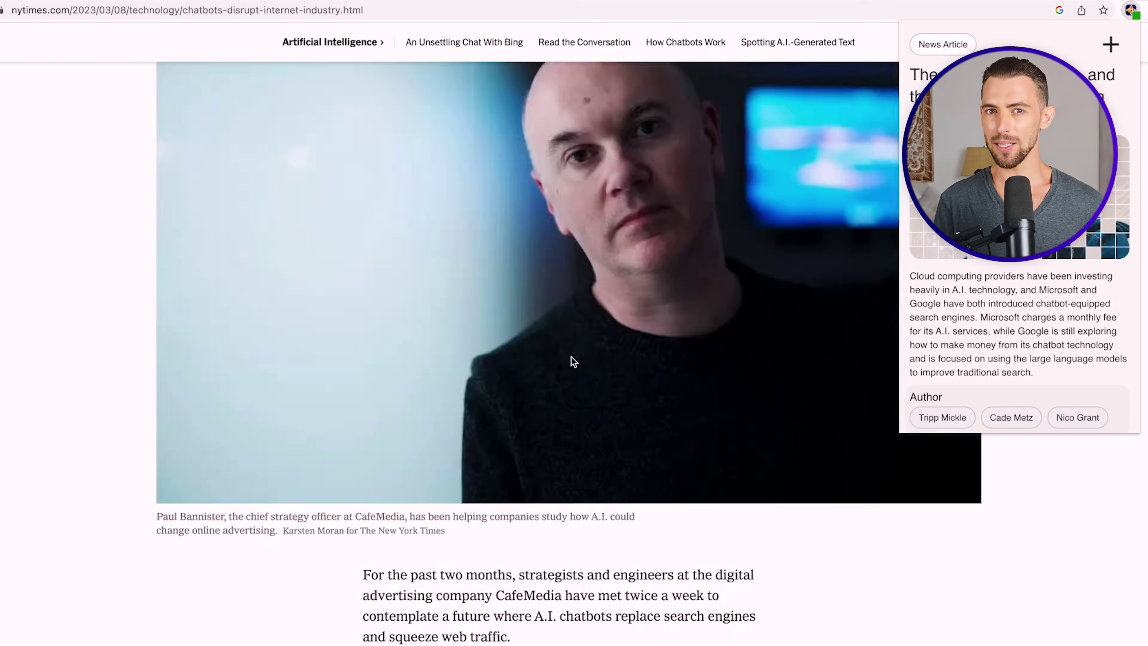
scroll(572, 356, "down", 20)
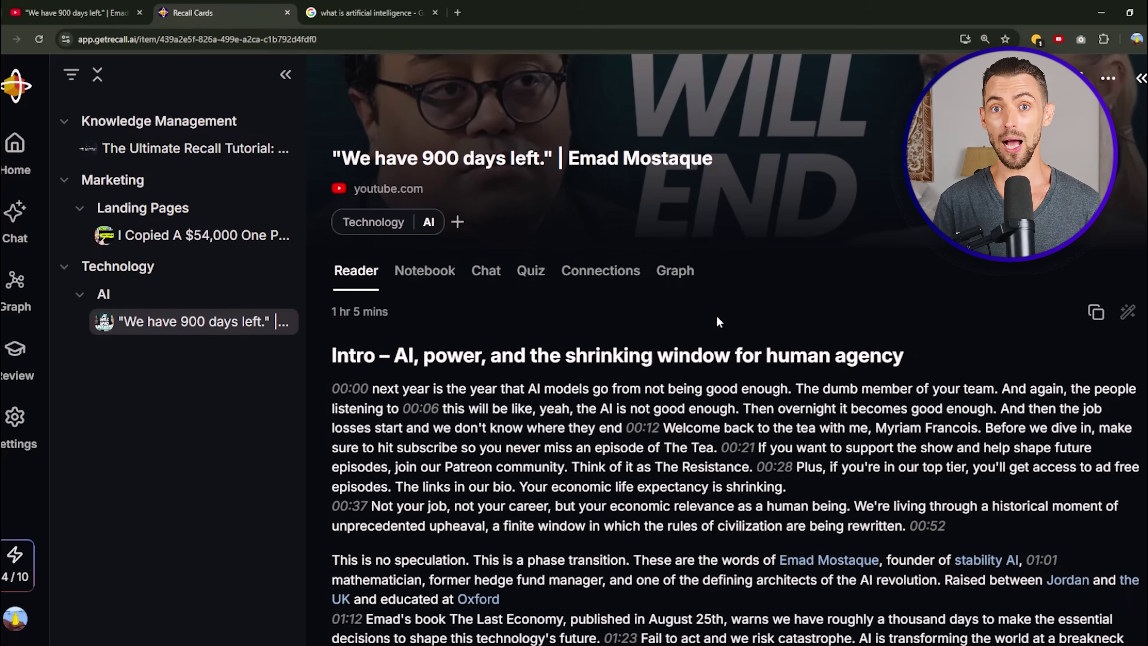
scroll(716, 314, "down", 8)
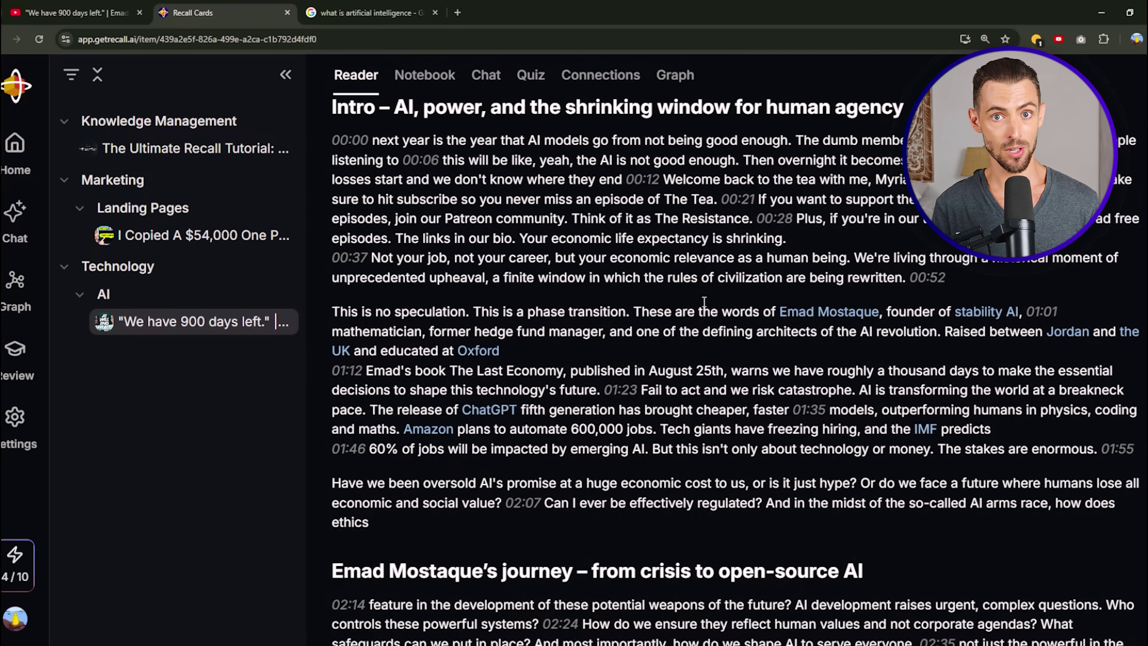
scroll(704, 307, "down", 12)
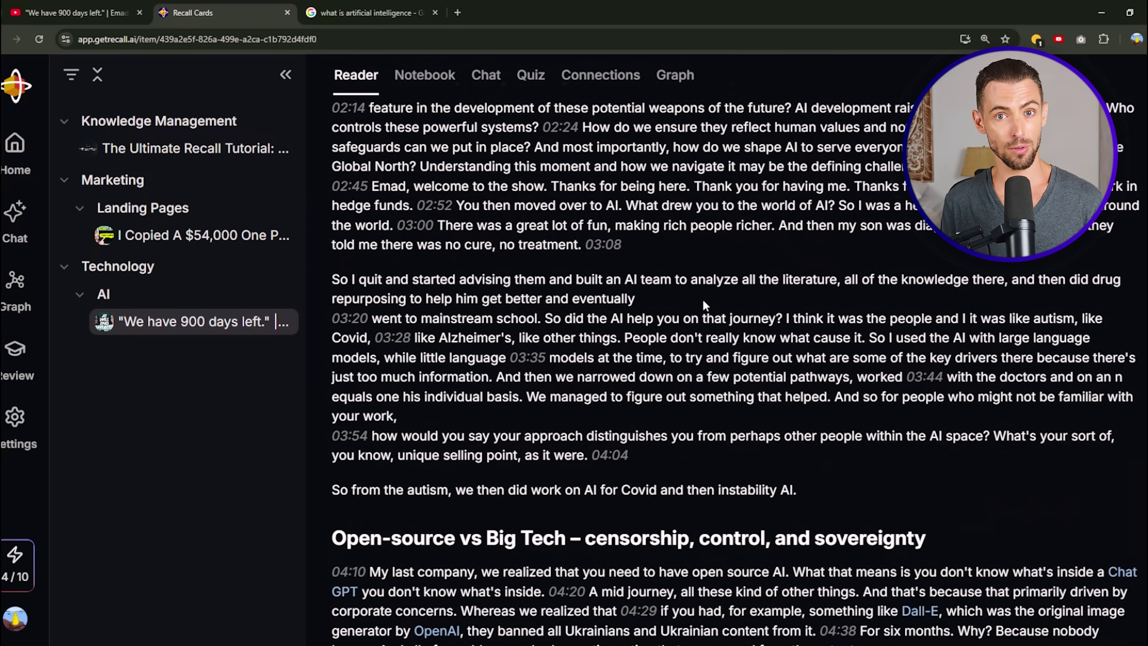
scroll(704, 306, "down", 15)
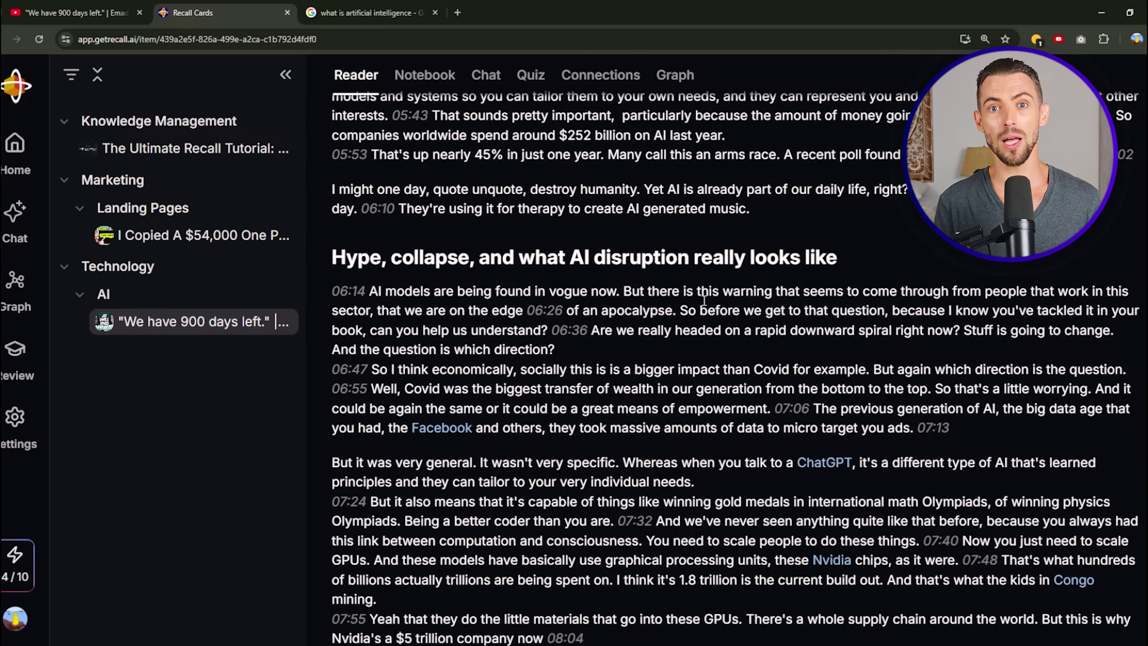
scroll(703, 299, "down", 15)
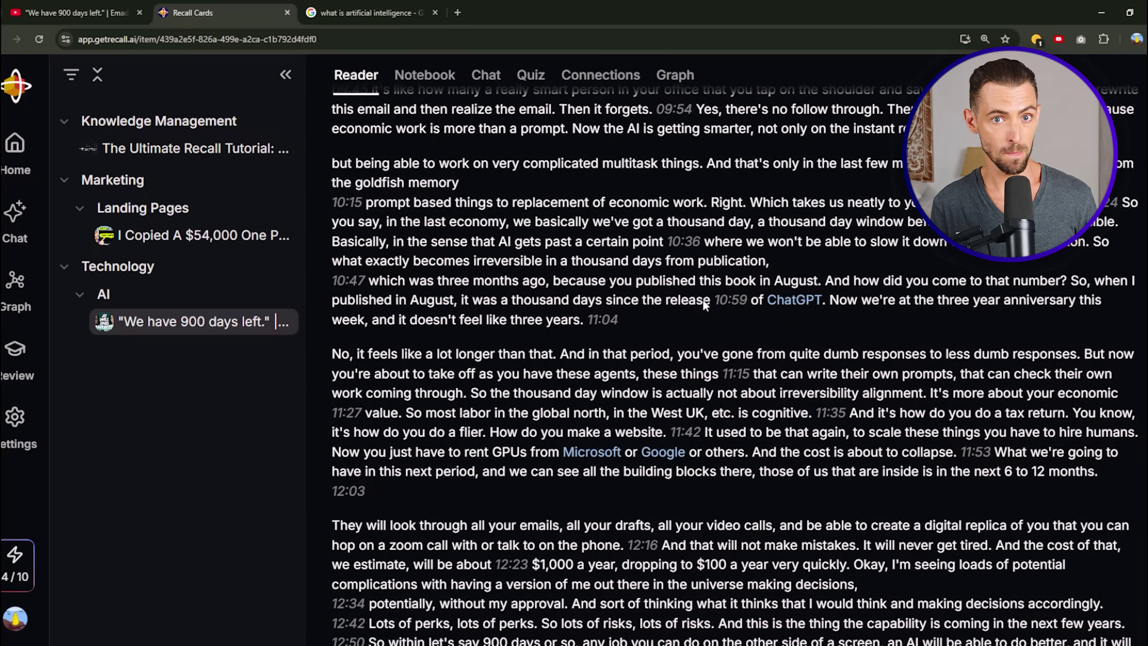
scroll(704, 301, "down", 6)
scroll(706, 294, "up", 15)
scroll(707, 290, "up", 20)
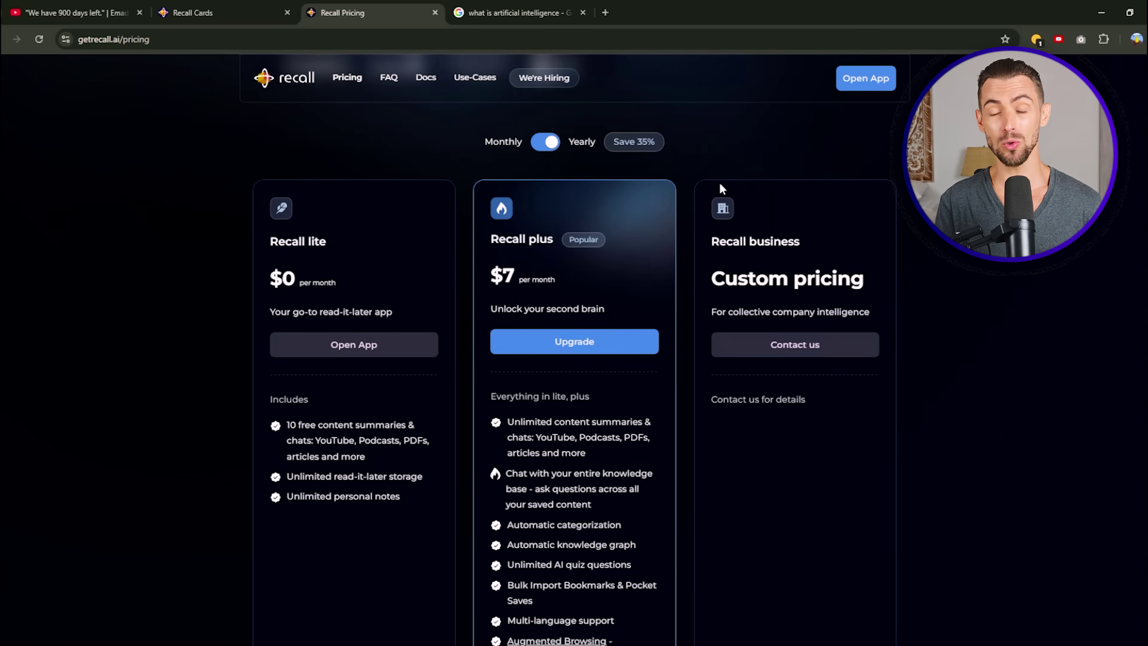
Compare the lite, plus and business plans on getrecall.ai, then close the pricing tab.
scroll(657, 353, "down", 11)
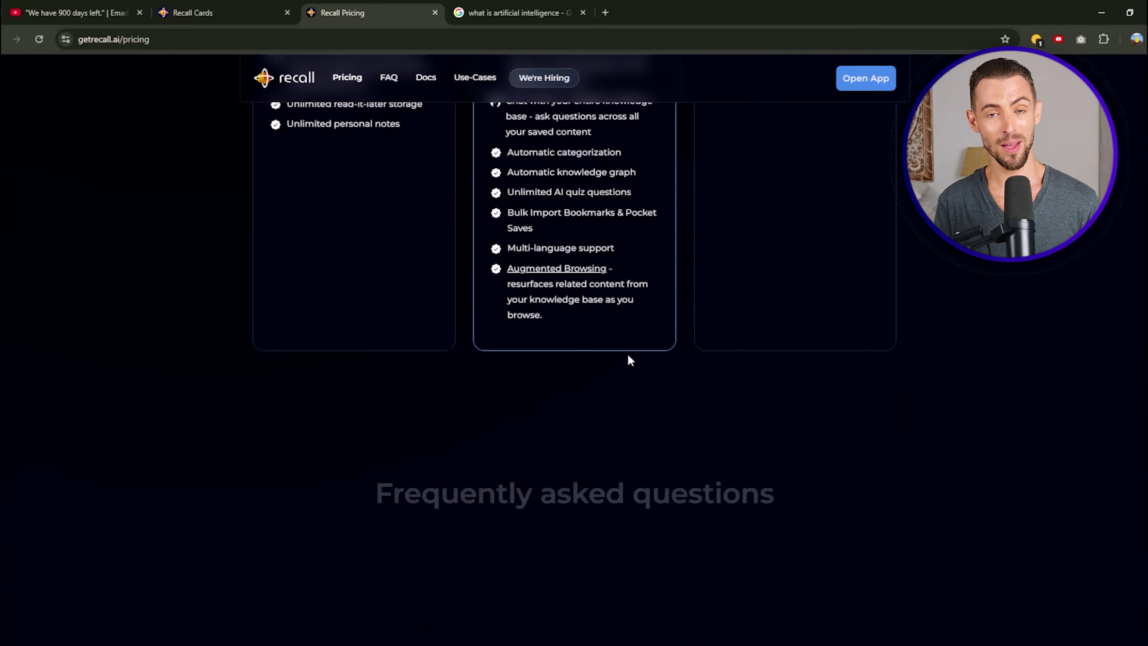
scroll(629, 355, "up", 10)
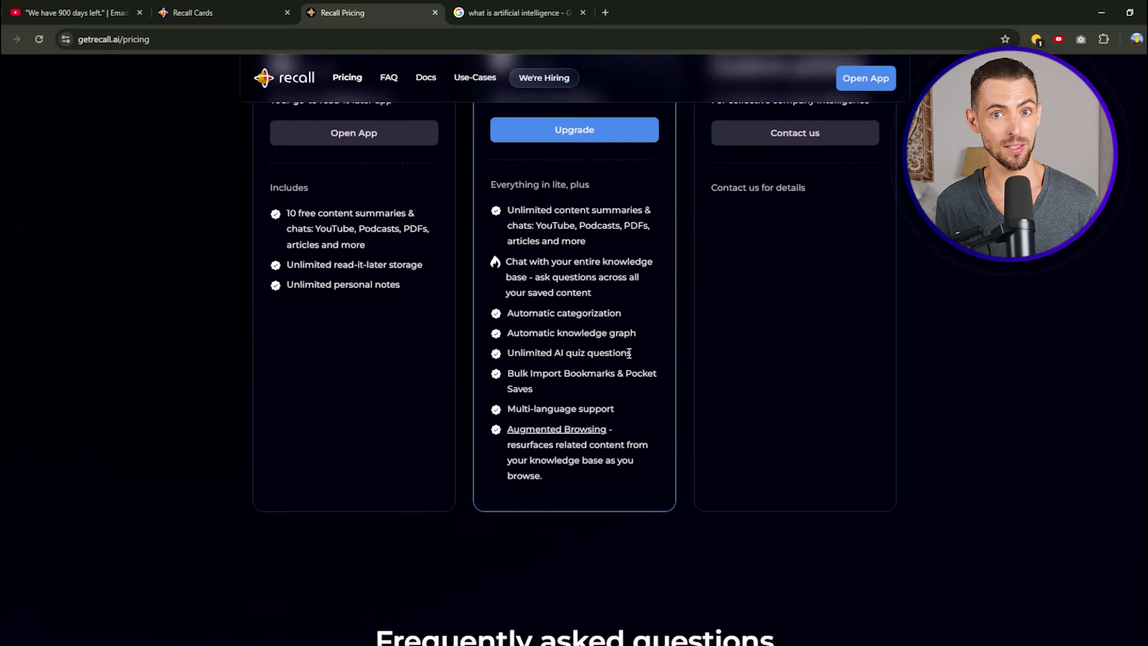
scroll(629, 352, "up", 2)
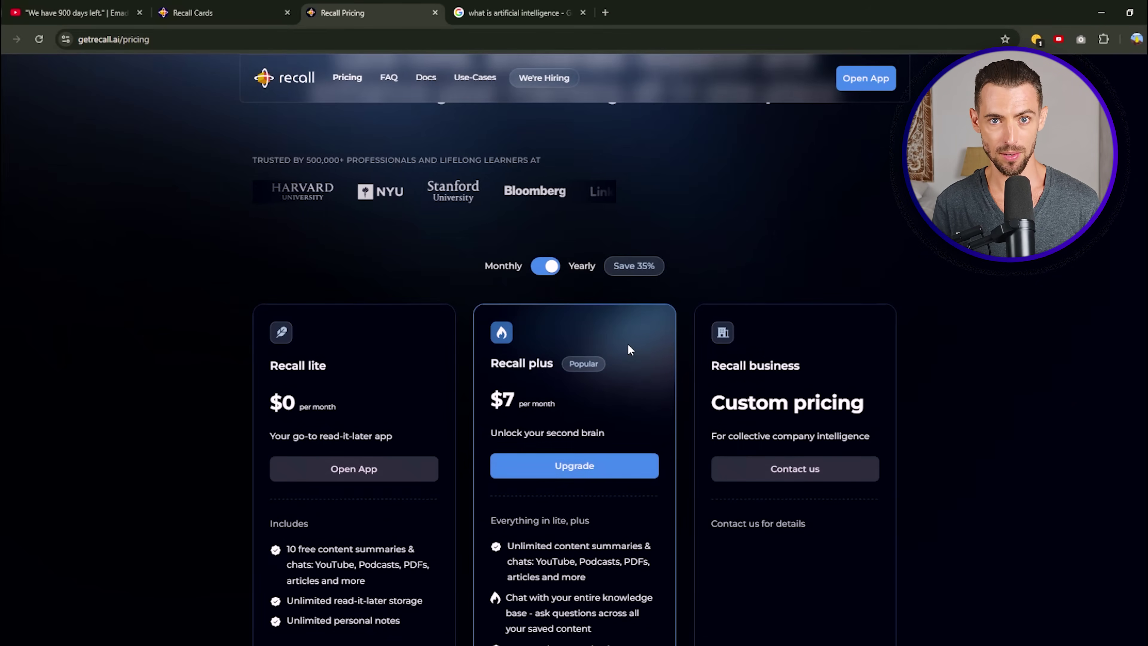
key("ctrl+w")
scroll(516, 351, "down", 12)
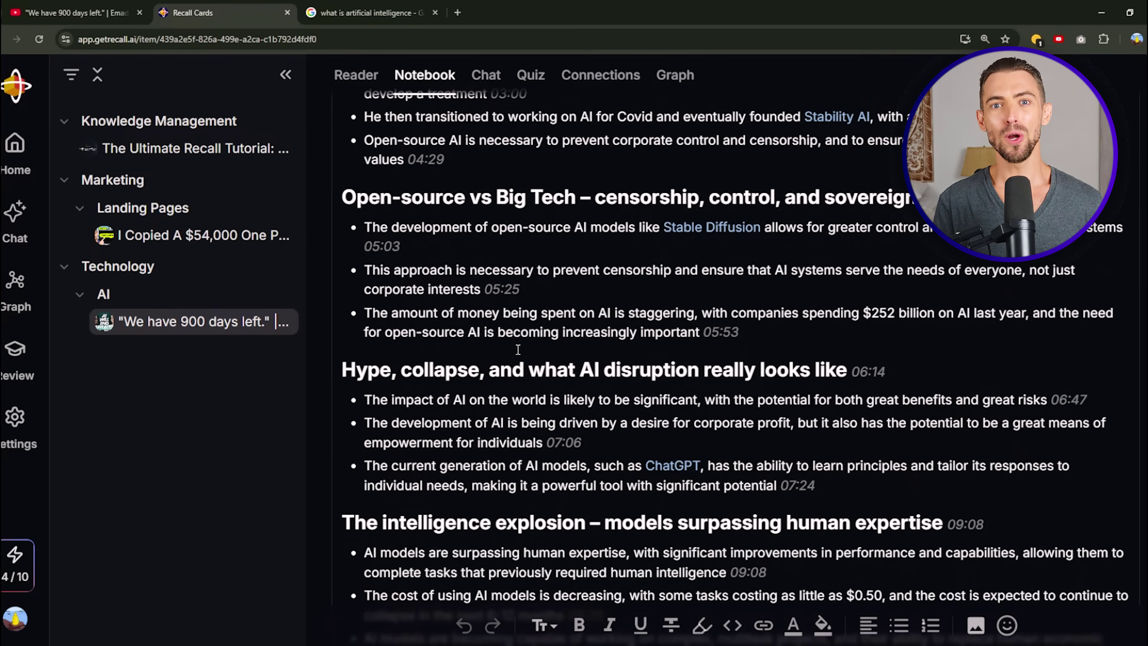
Generate a concise summary of the 900 days video from its Chat view.
scroll(518, 348, "up", 15)
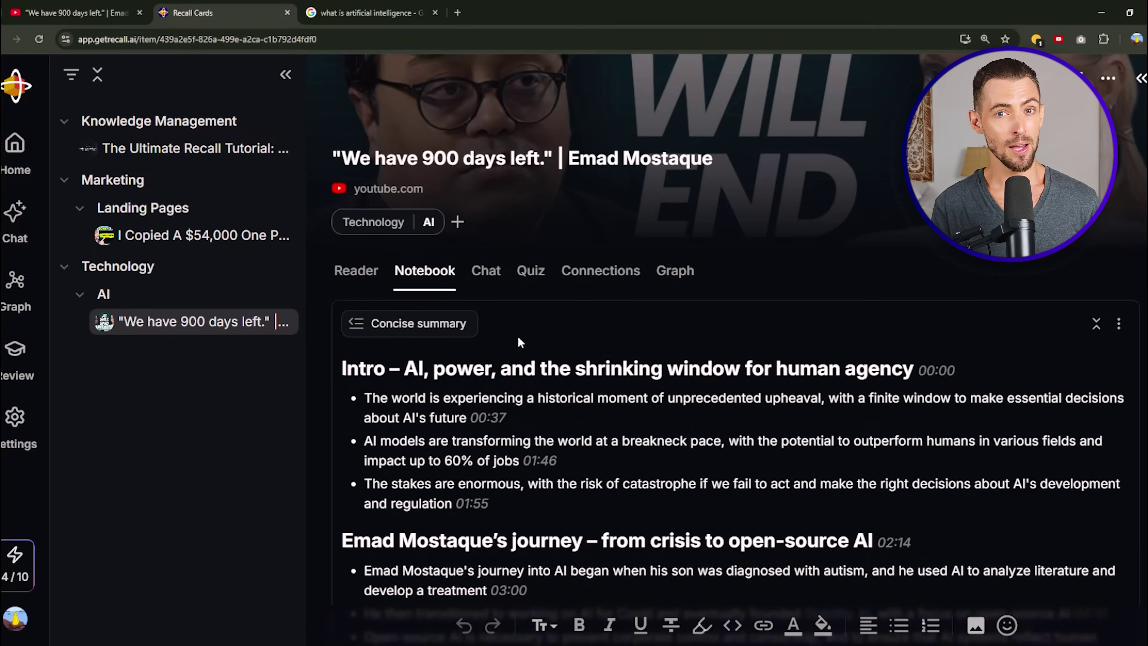
left_click(496, 277)
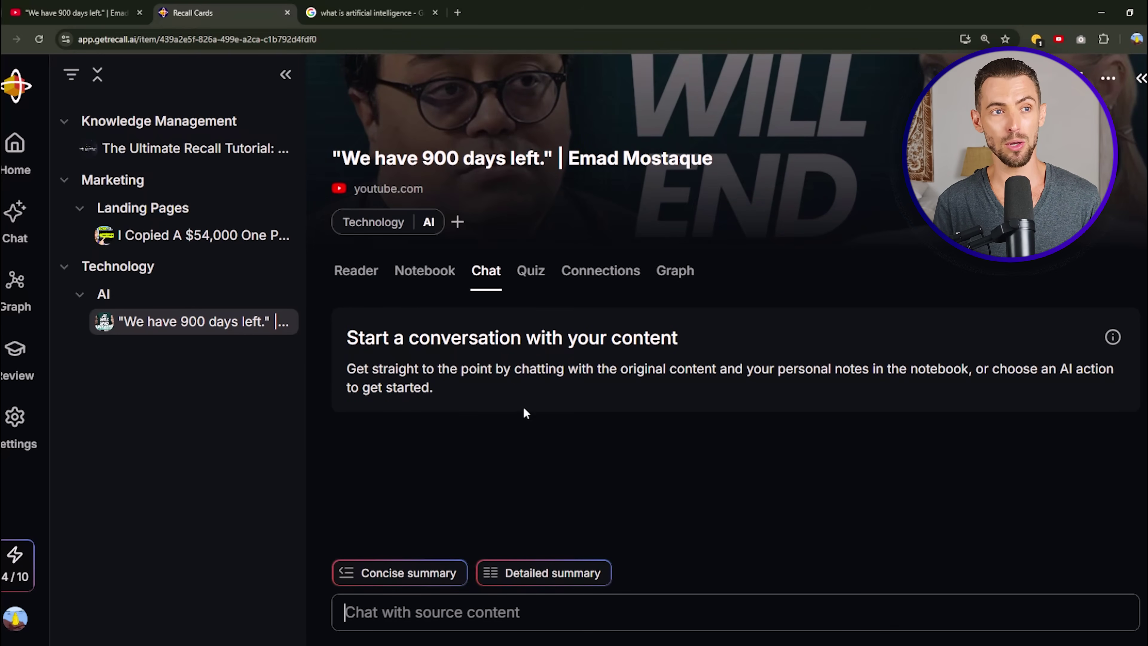
left_click(409, 573)
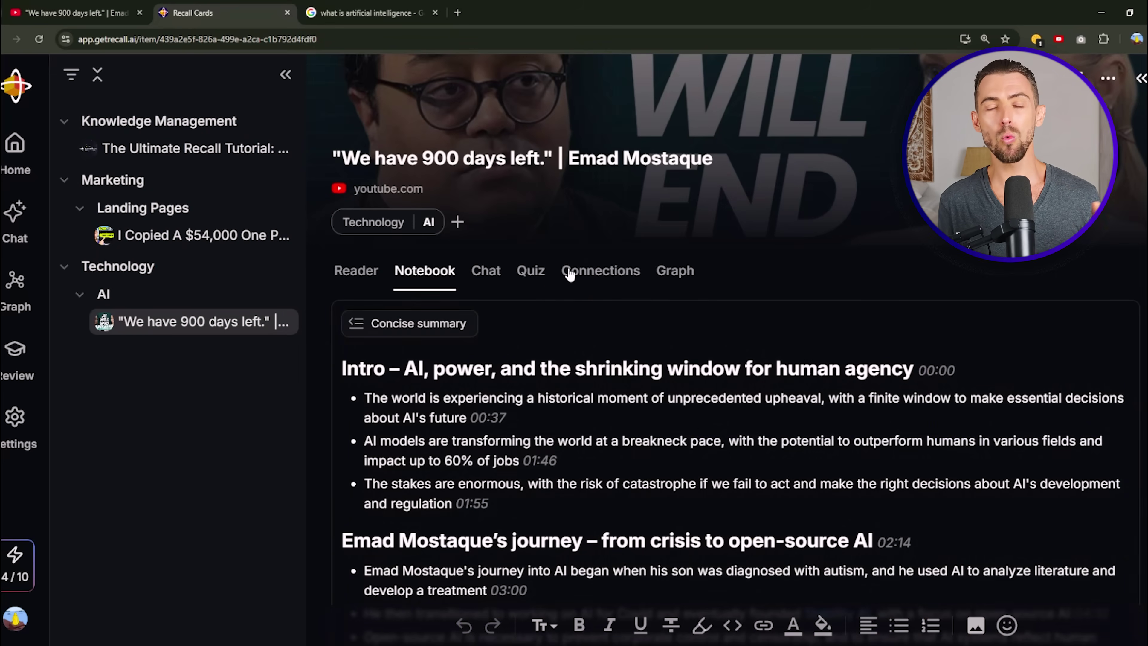
Check the Quiz, then browse the Connections list of linked people, companies and websites.
left_click(535, 275)
left_click(603, 279)
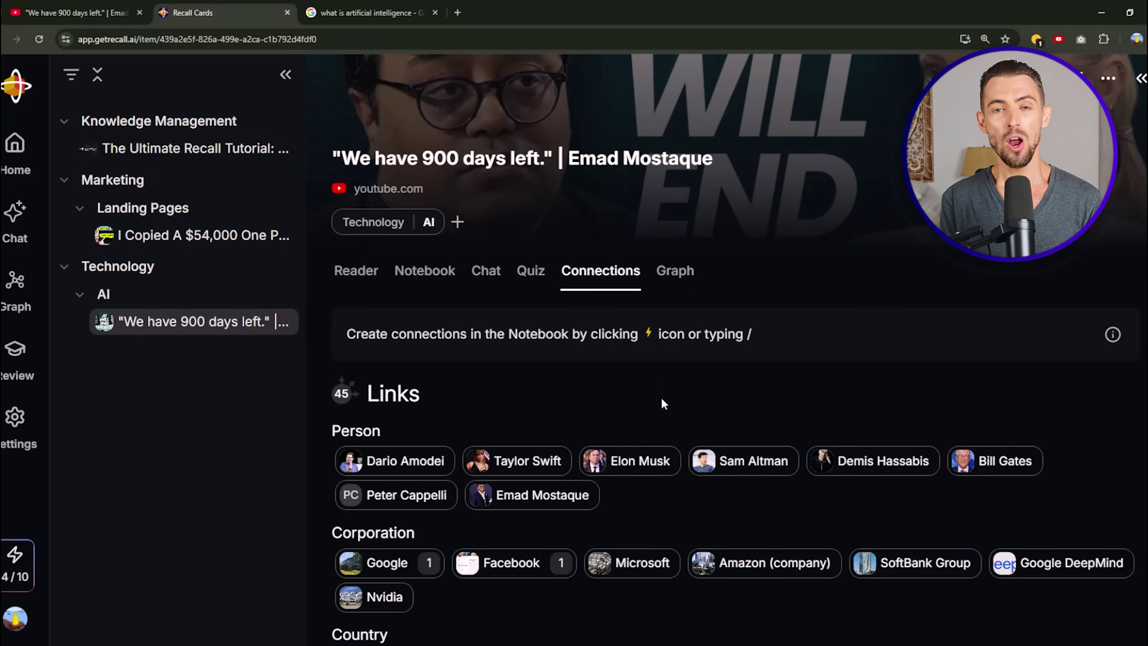
scroll(662, 402, "down", 5)
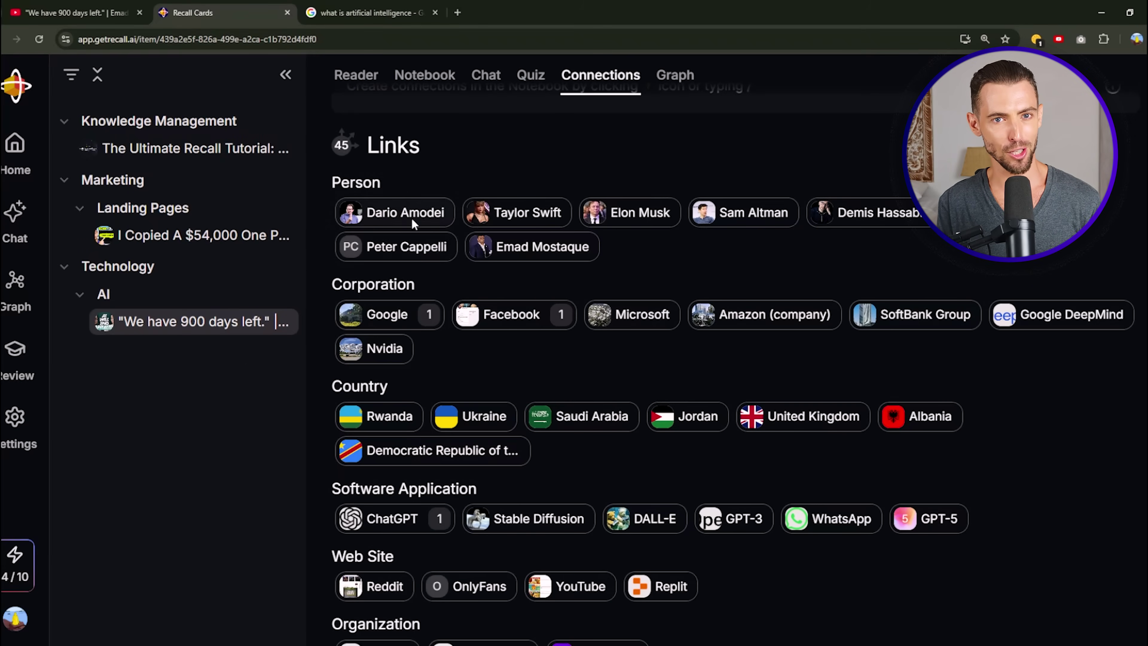
mouse_move(750, 213)
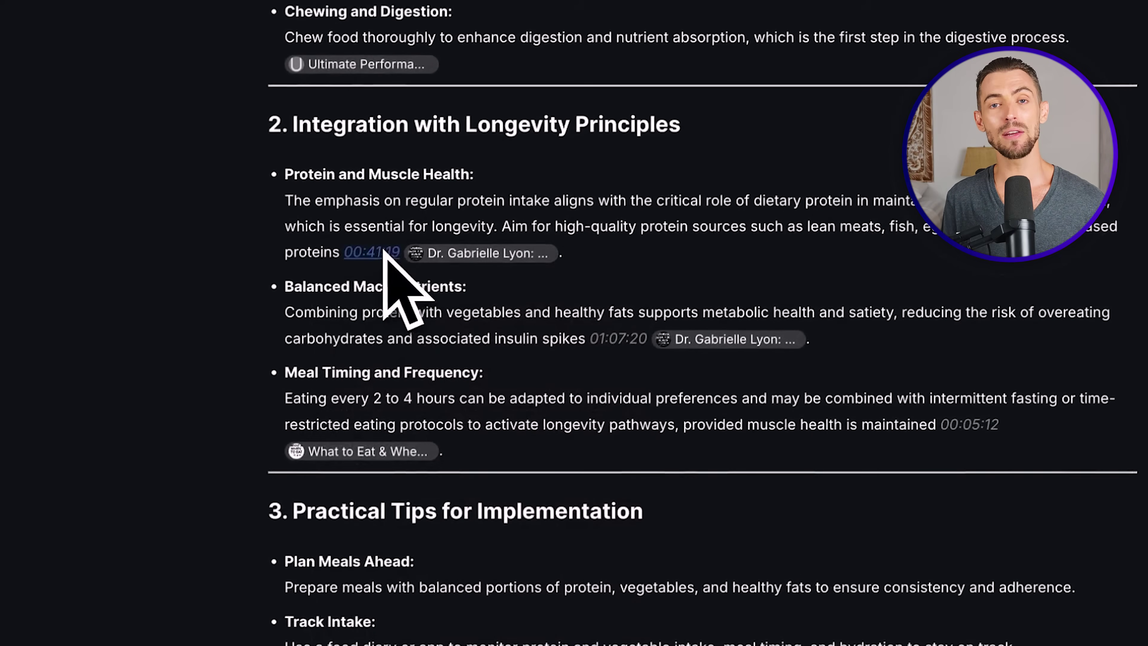
Jump to the cited source video at 00:41:19, then start a chat on the Sam Altman entry.
left_click(384, 253)
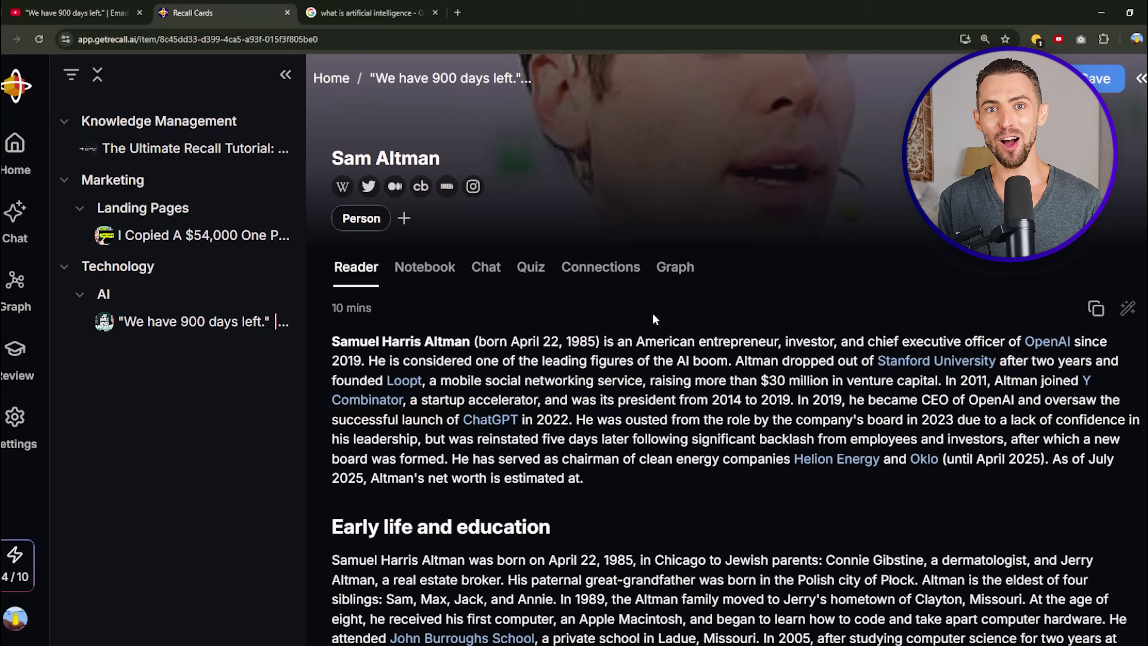
scroll(651, 317, "down", 3)
scroll(649, 323, "down", 5)
scroll(651, 324, "up", 8)
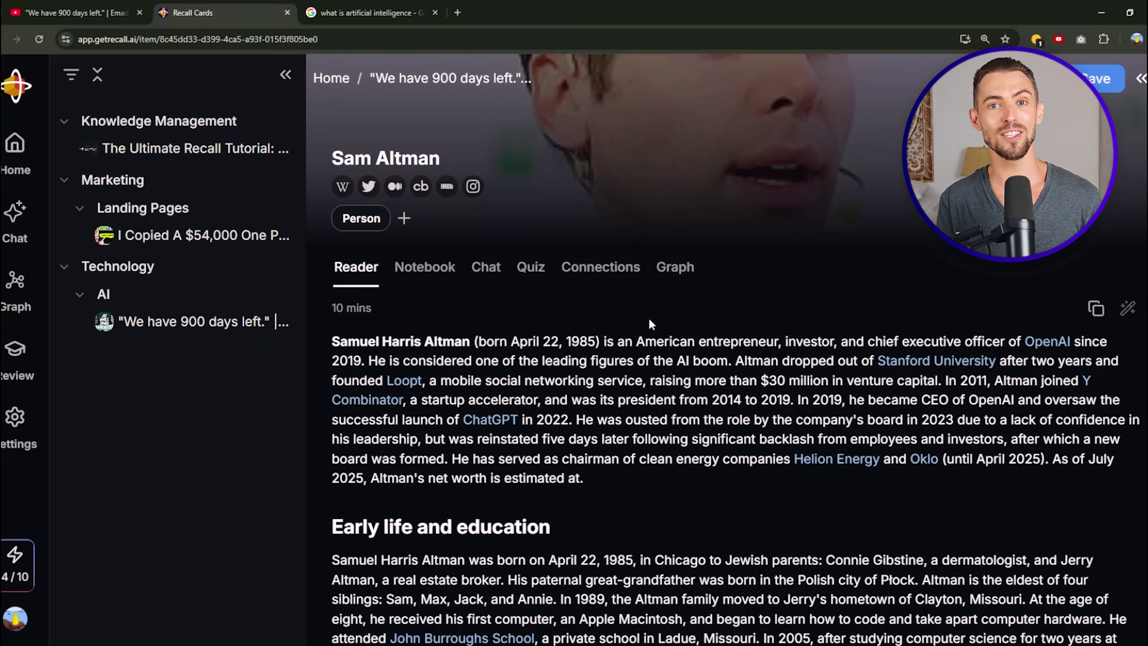
left_click(485, 279)
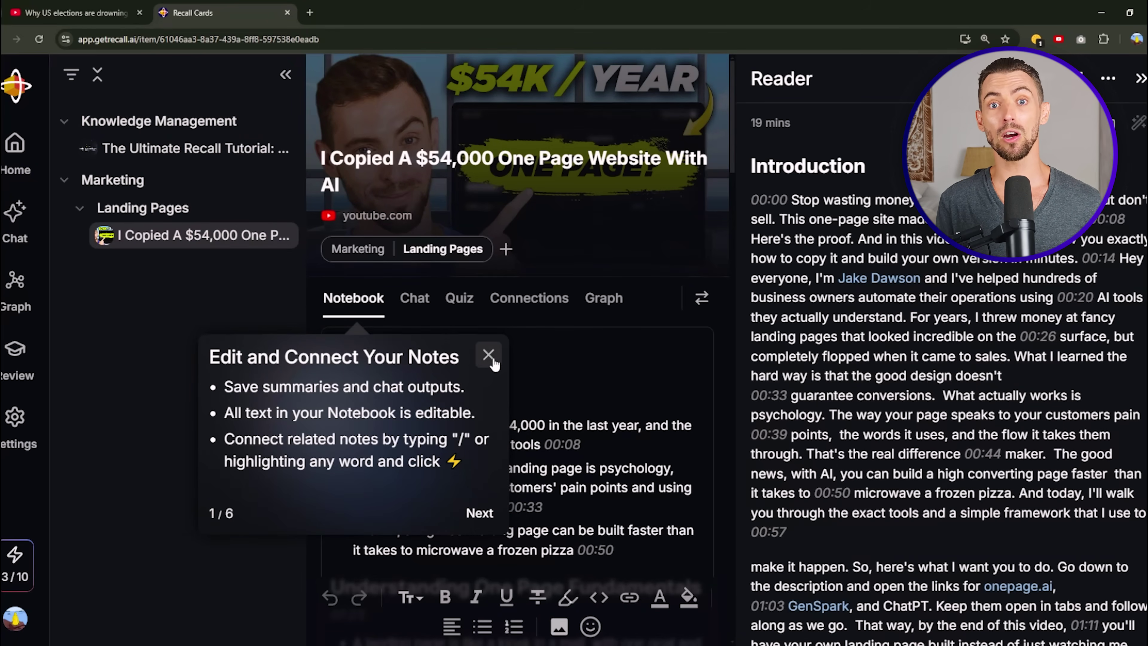
Dismiss the onboarding popup and ask the chat for the top three takeaways for beginners.
left_click(488, 355)
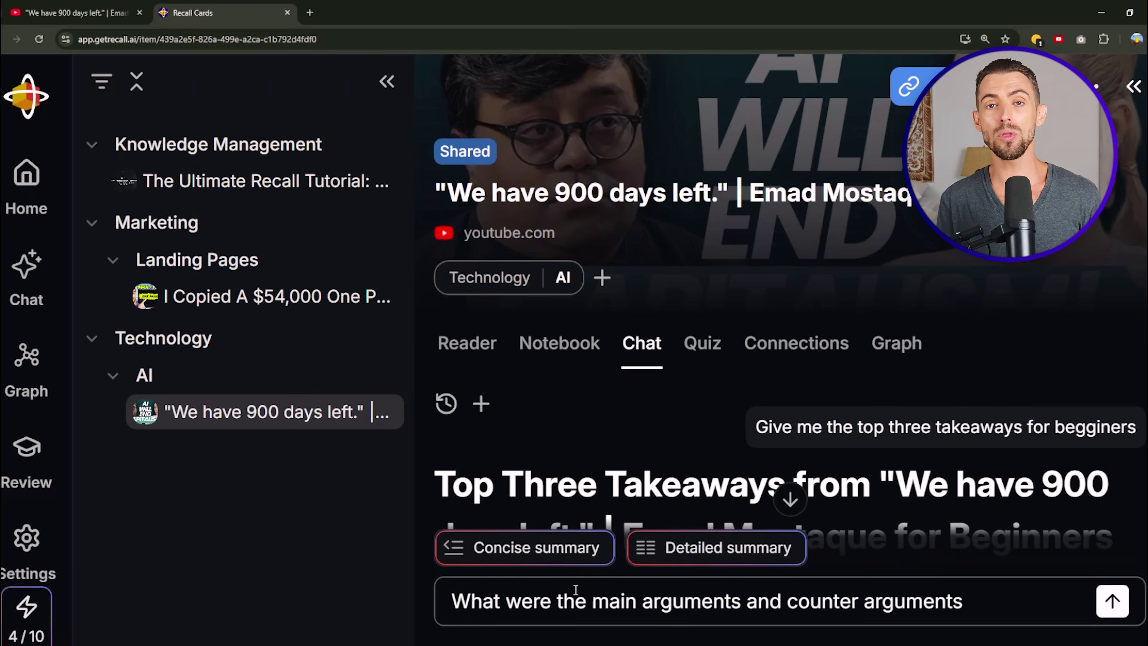
key("Return")
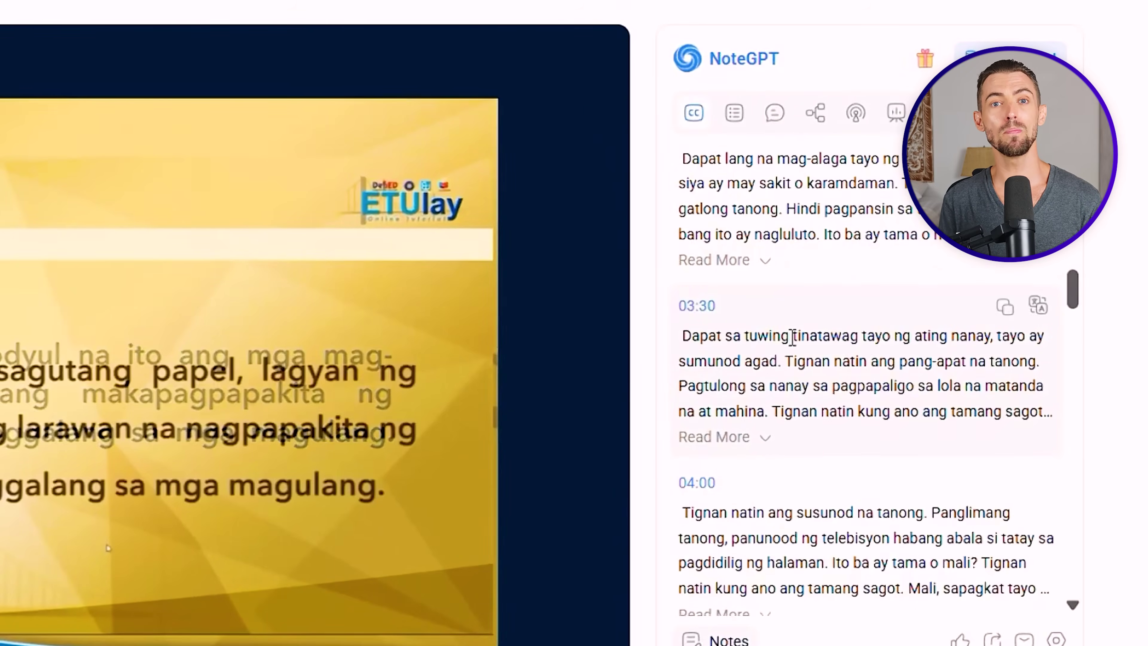
Scroll through the Joe Rogan #2404 transcript beside NoteGPT's highlights and key insights.
scroll(807, 317, "down", 3)
scroll(1000, 506, "down", 6)
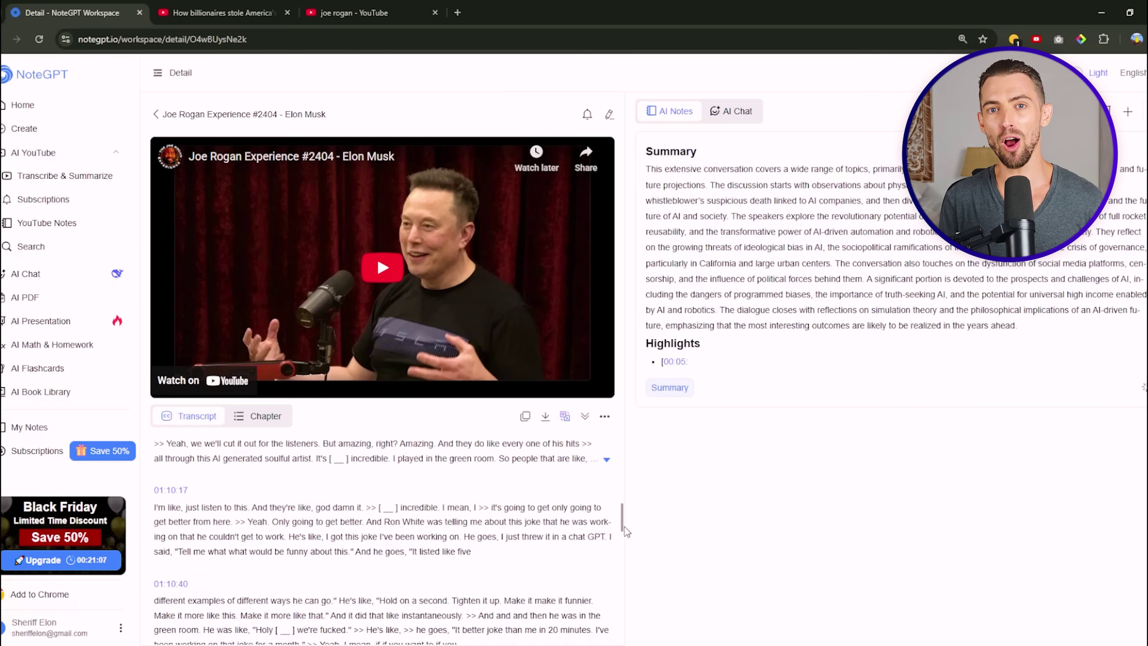
left_click_drag(624, 520, 624, 605)
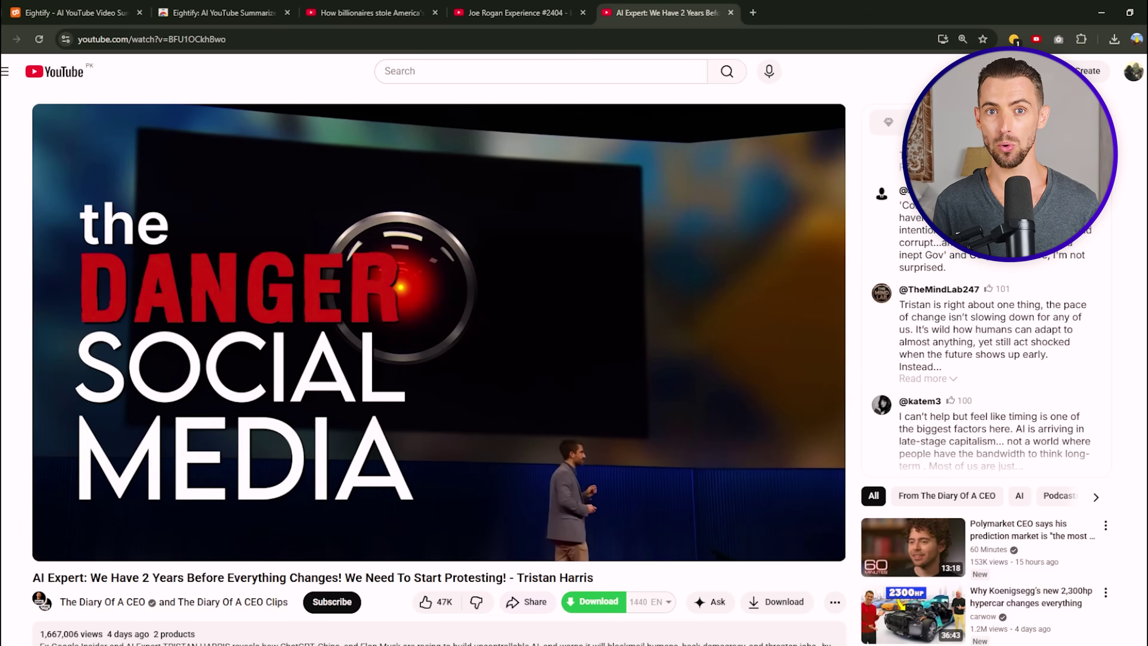
Pick the Monthly $9.99 plan in Eightify's plan picker instead of the 7-day trial.
scroll(952, 286, "down", 5)
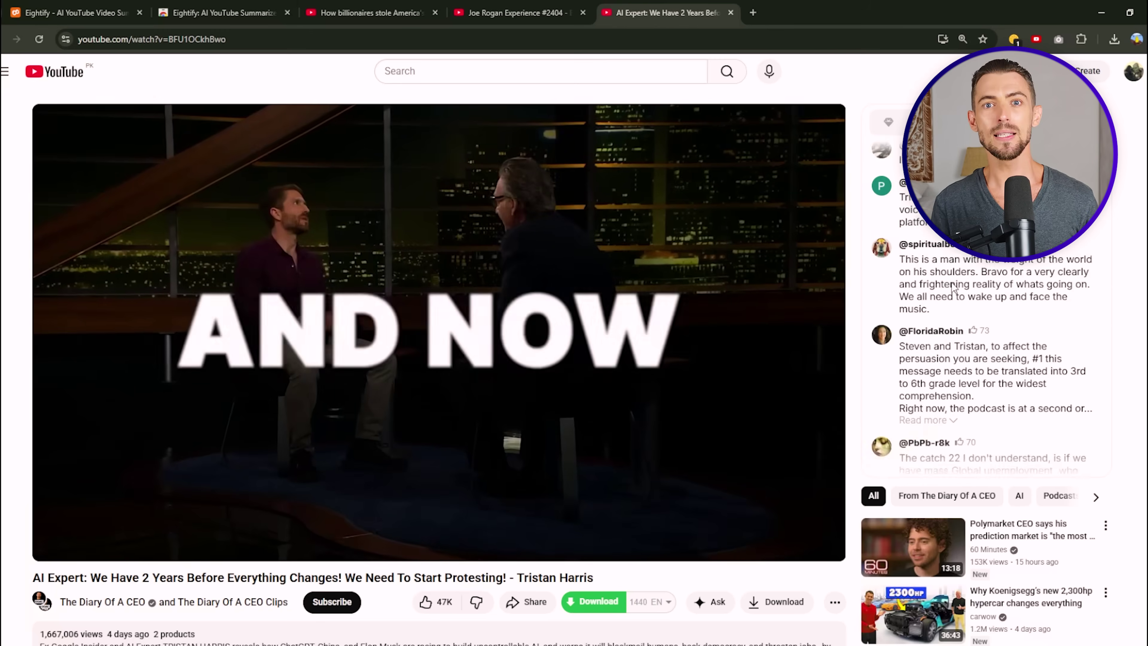
scroll(953, 286, "down", 6)
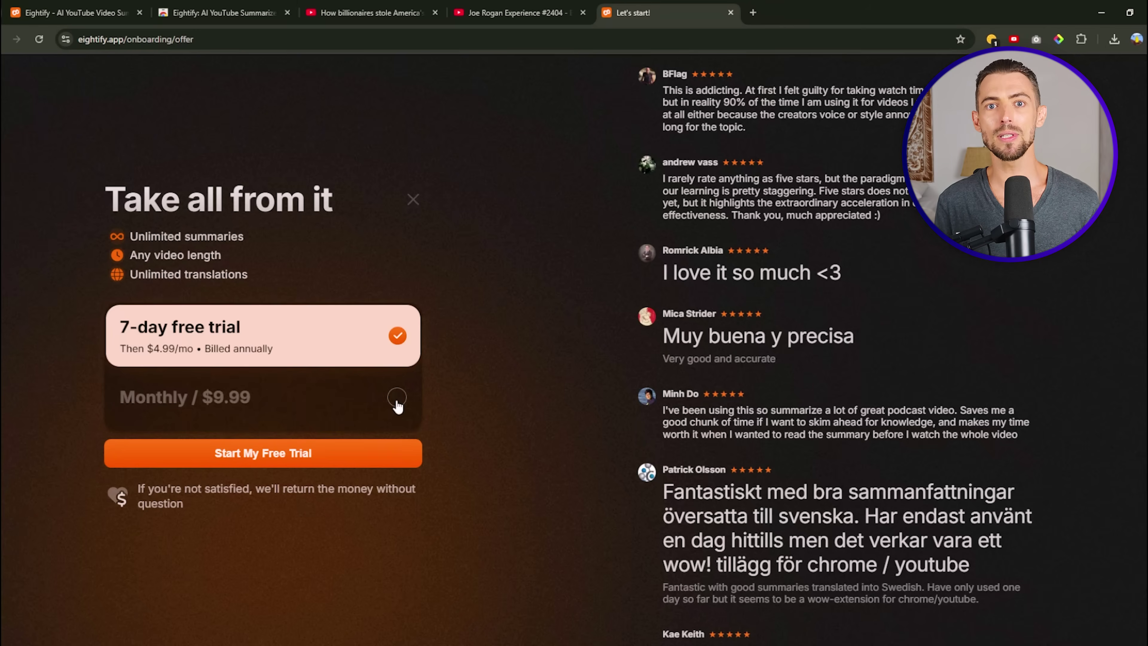
left_click(397, 399)
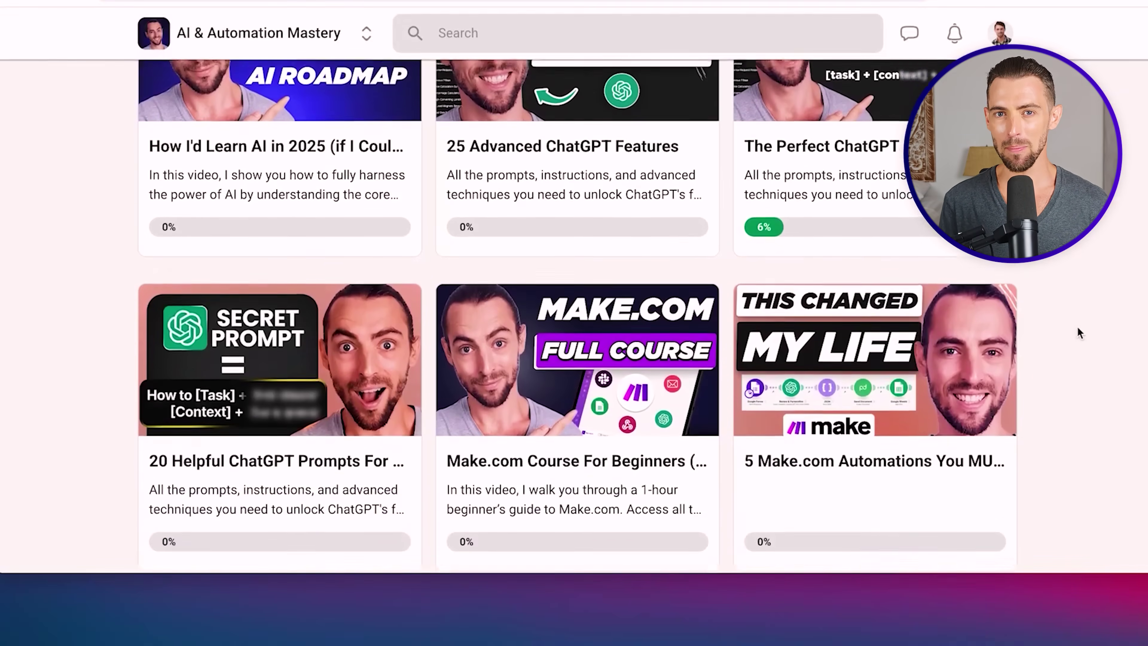
Scroll down through the Classroom course grid and the Community feed with the pinned 'Start here!' post.
scroll(1077, 333, "down", 8)
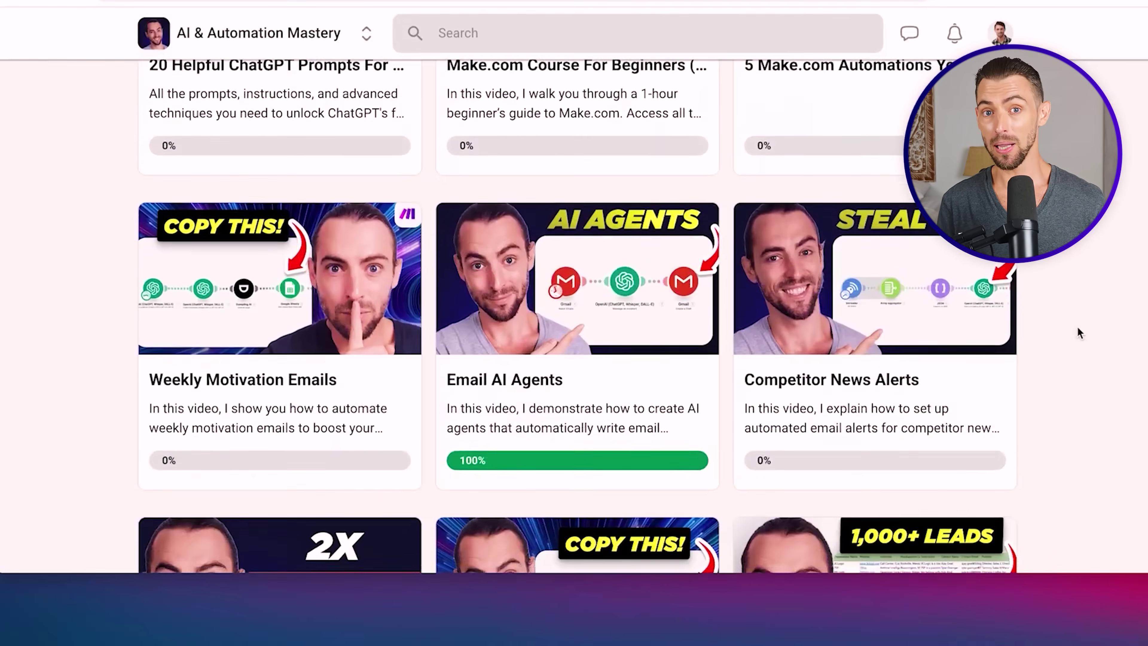
scroll(1077, 329, "down", 5)
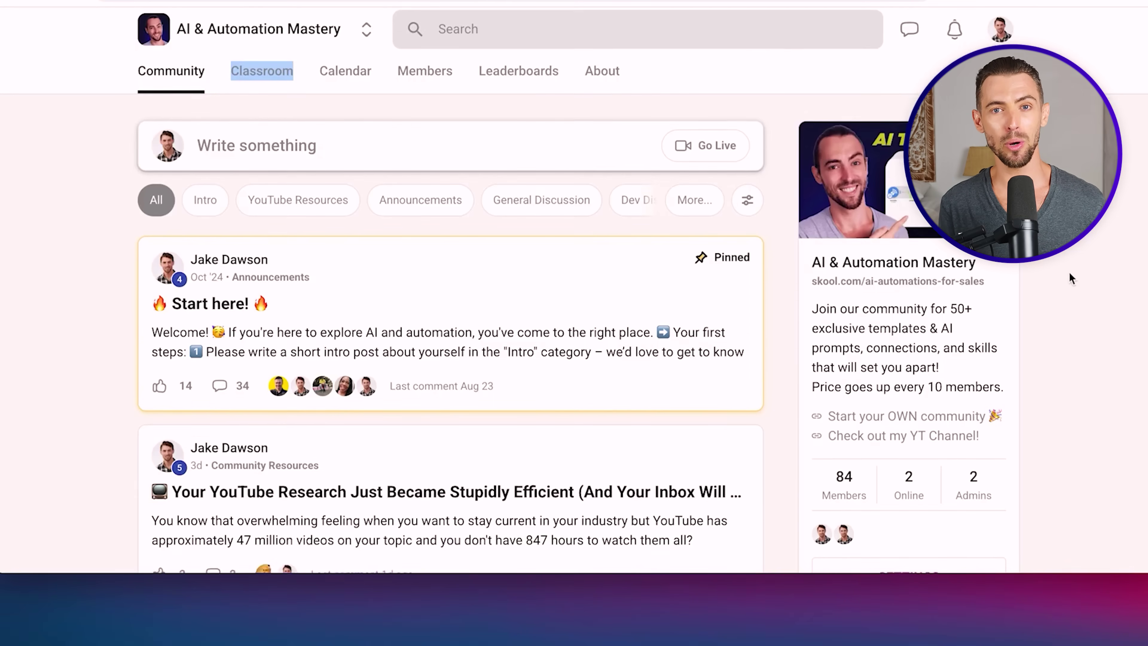
scroll(1068, 271, "down", 5)
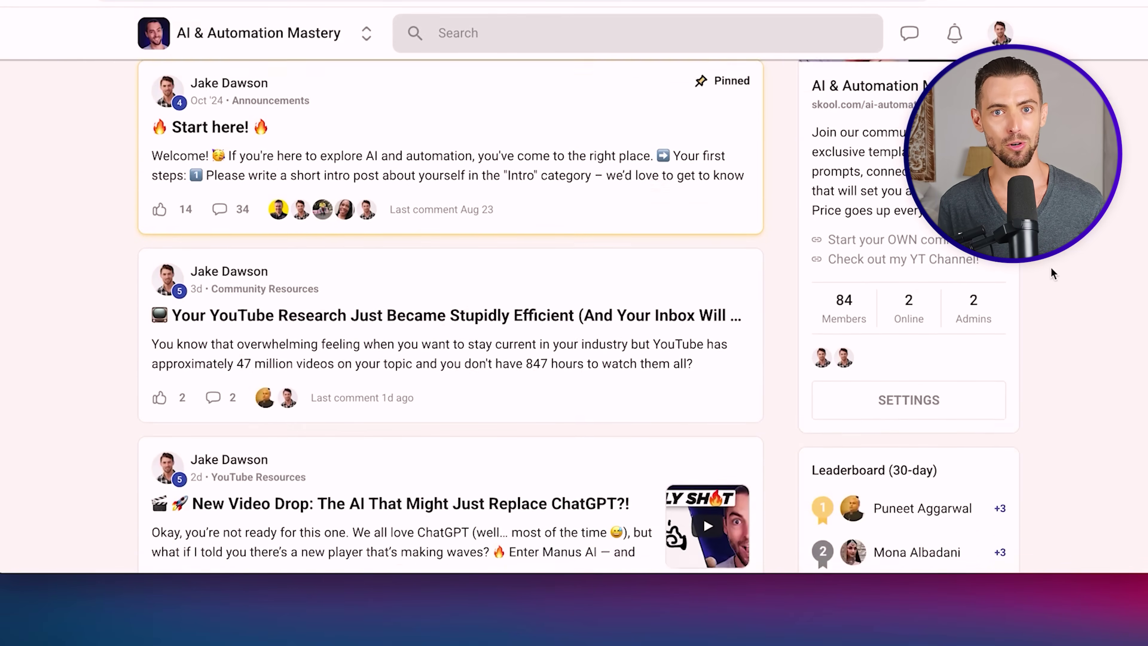
scroll(1051, 266, "down", 7)
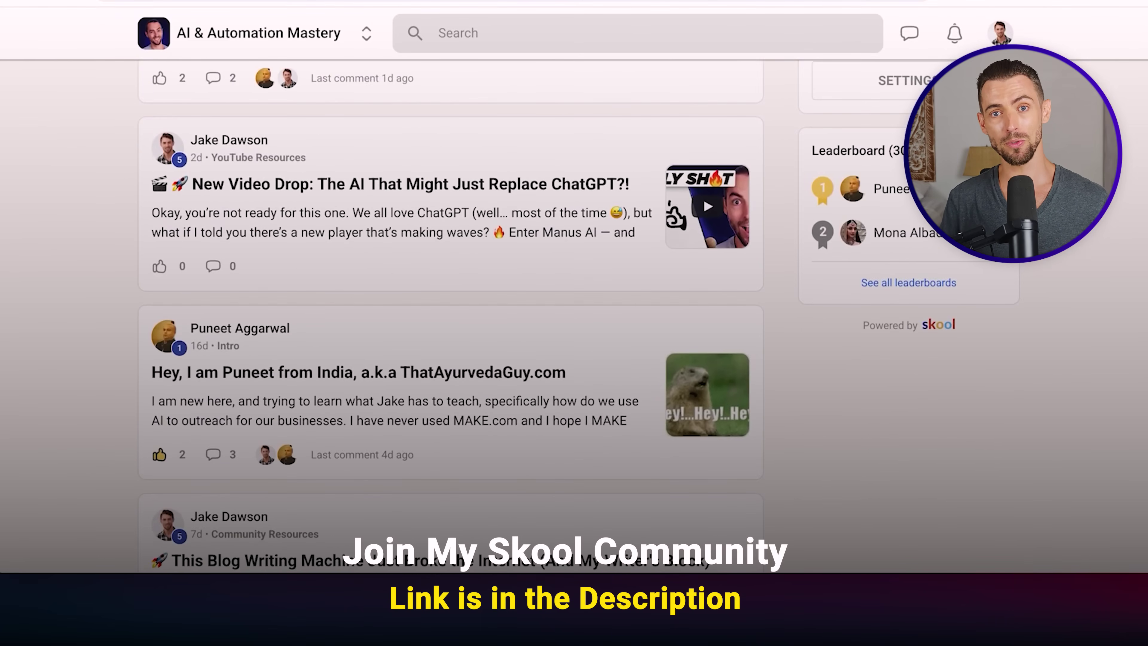